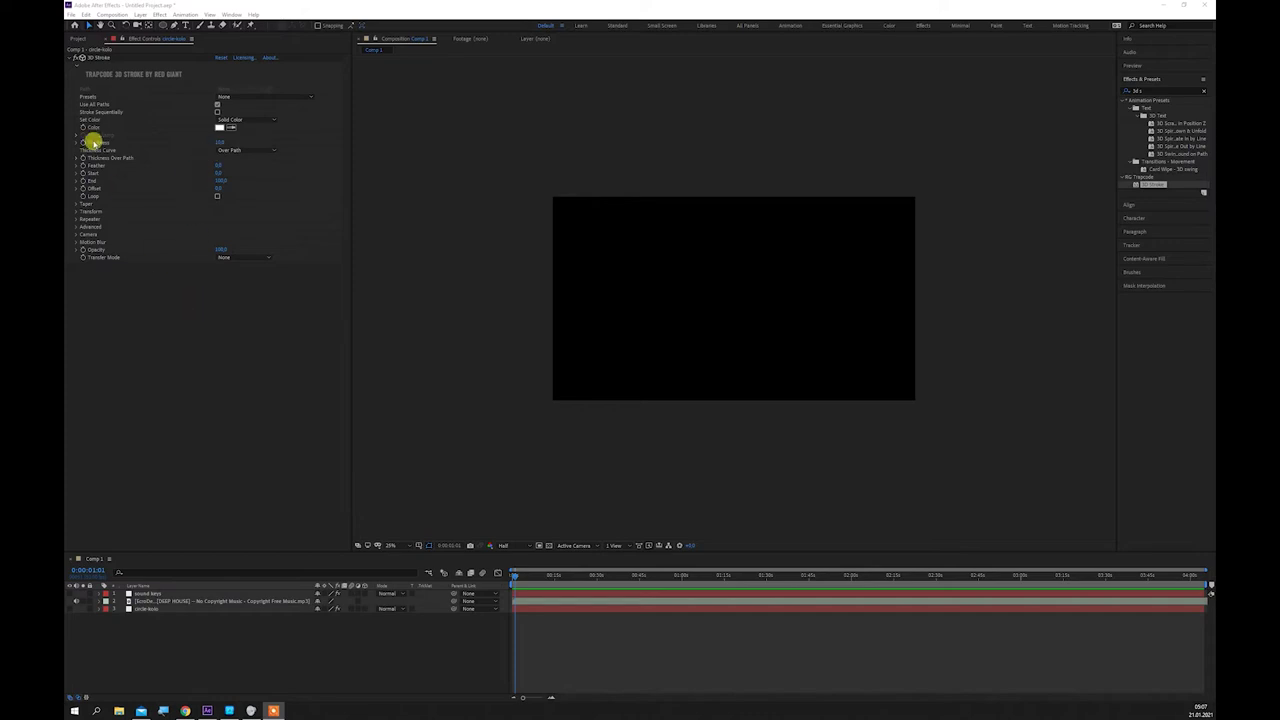
# Step: Remove the 3D Stroke effect from the circle layer
pyautogui.click(90, 57)
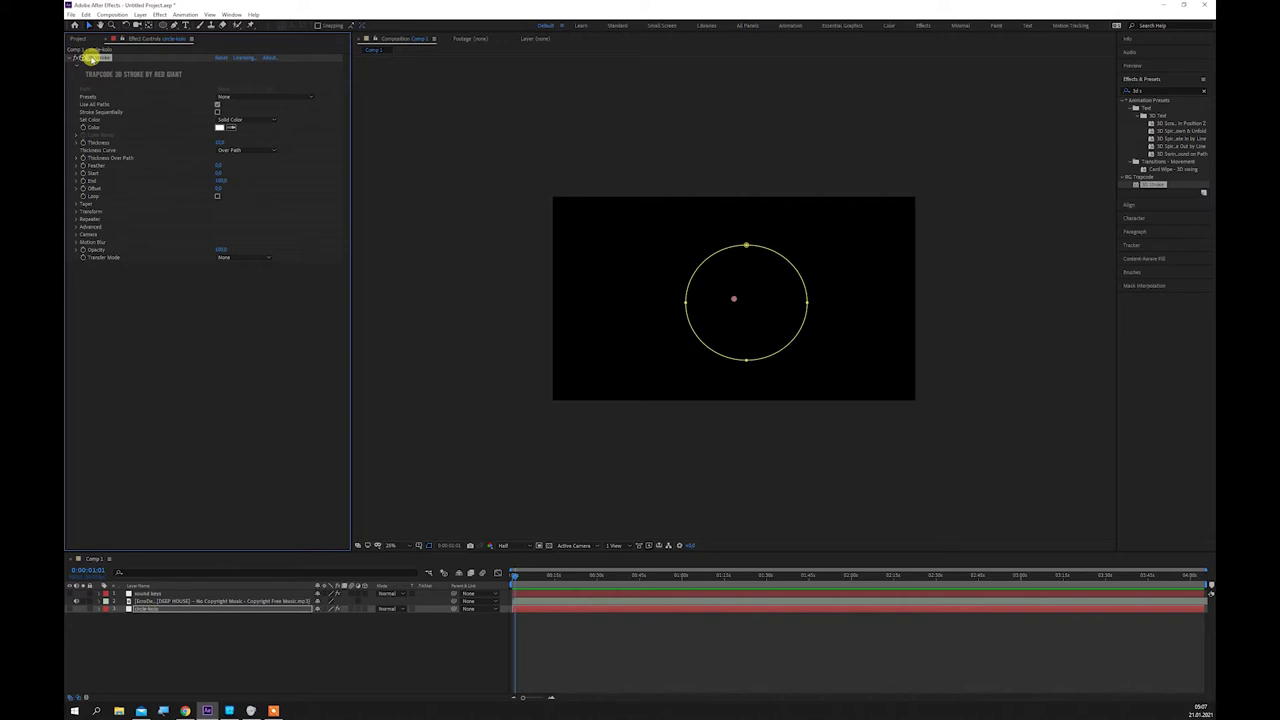
pyautogui.press('Delete')
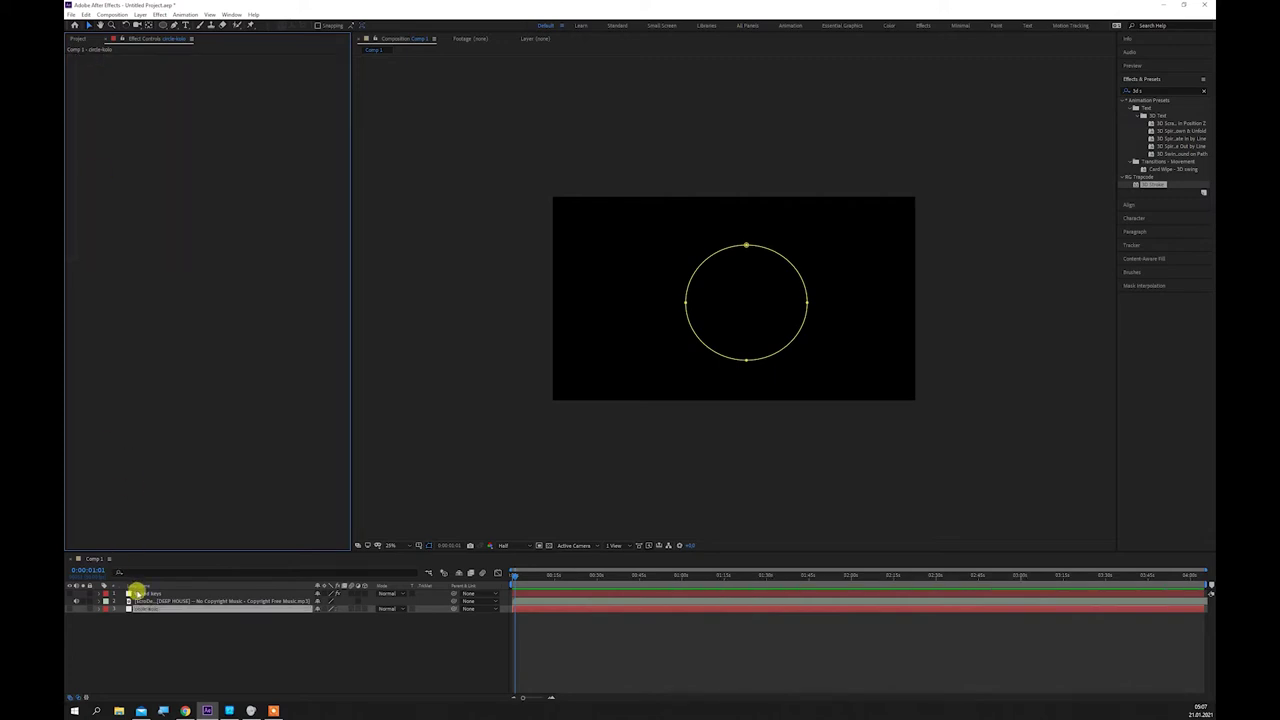
# Step: Make the sound keys layer visible and play a preview of its audio spectrum
pyautogui.click(140, 594)
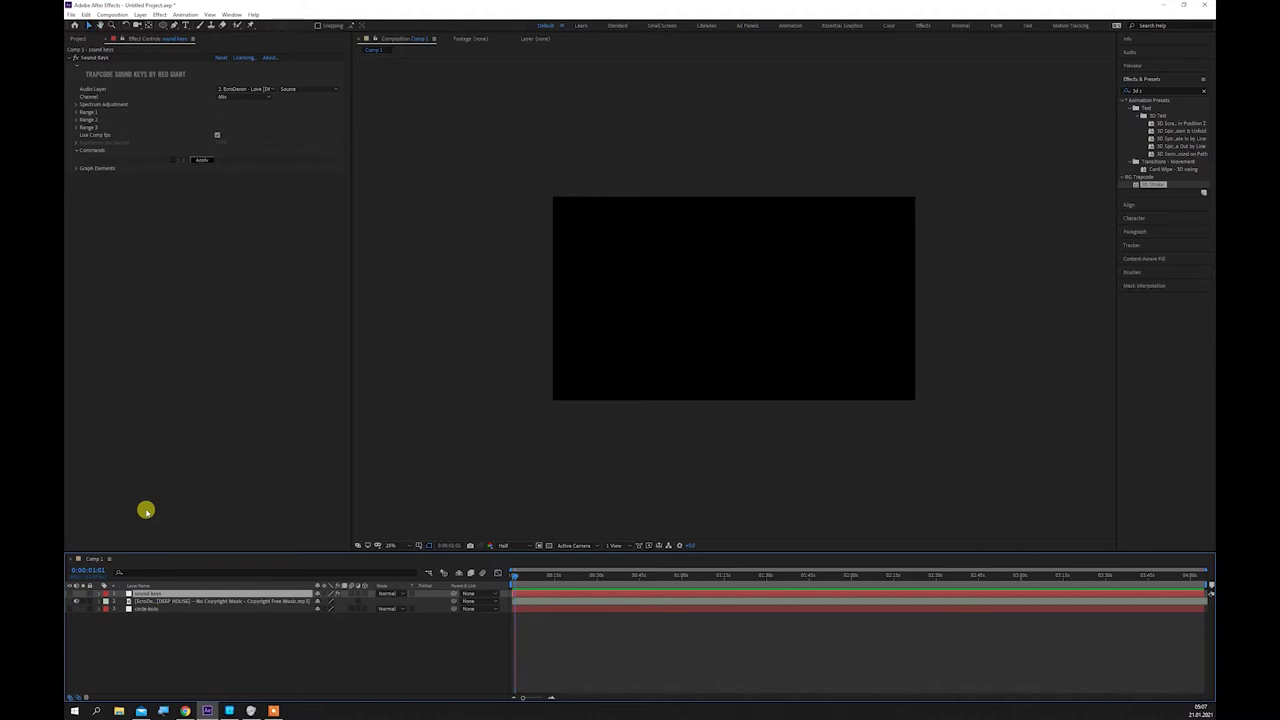
pyautogui.click(76, 593)
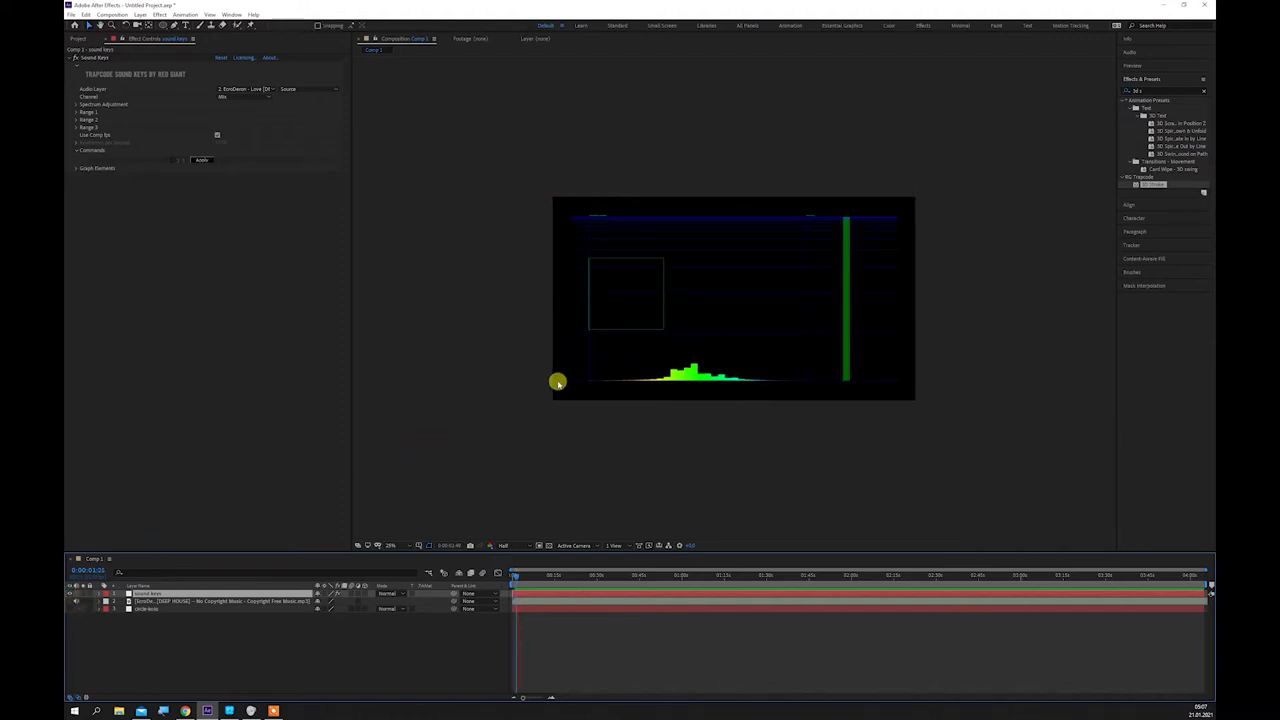
pyautogui.press('space')
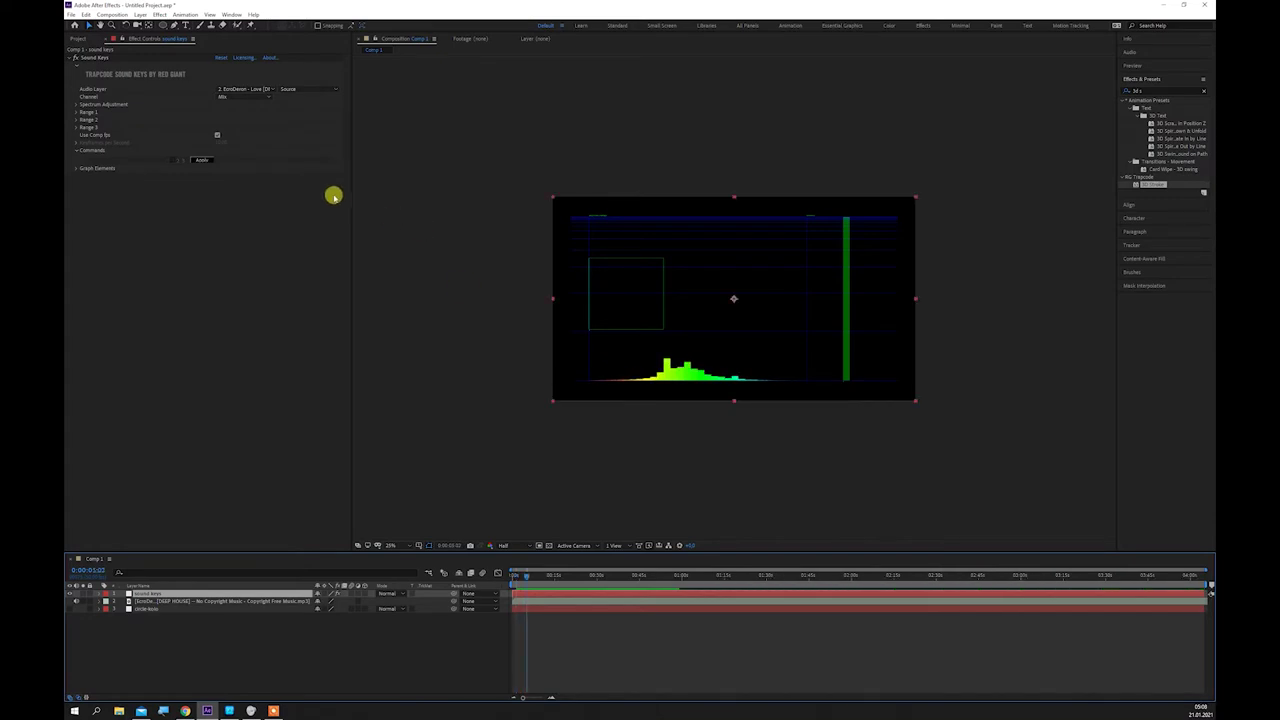
# Step: Start a new project without saving the changes to the current one
pyautogui.click(71, 15)
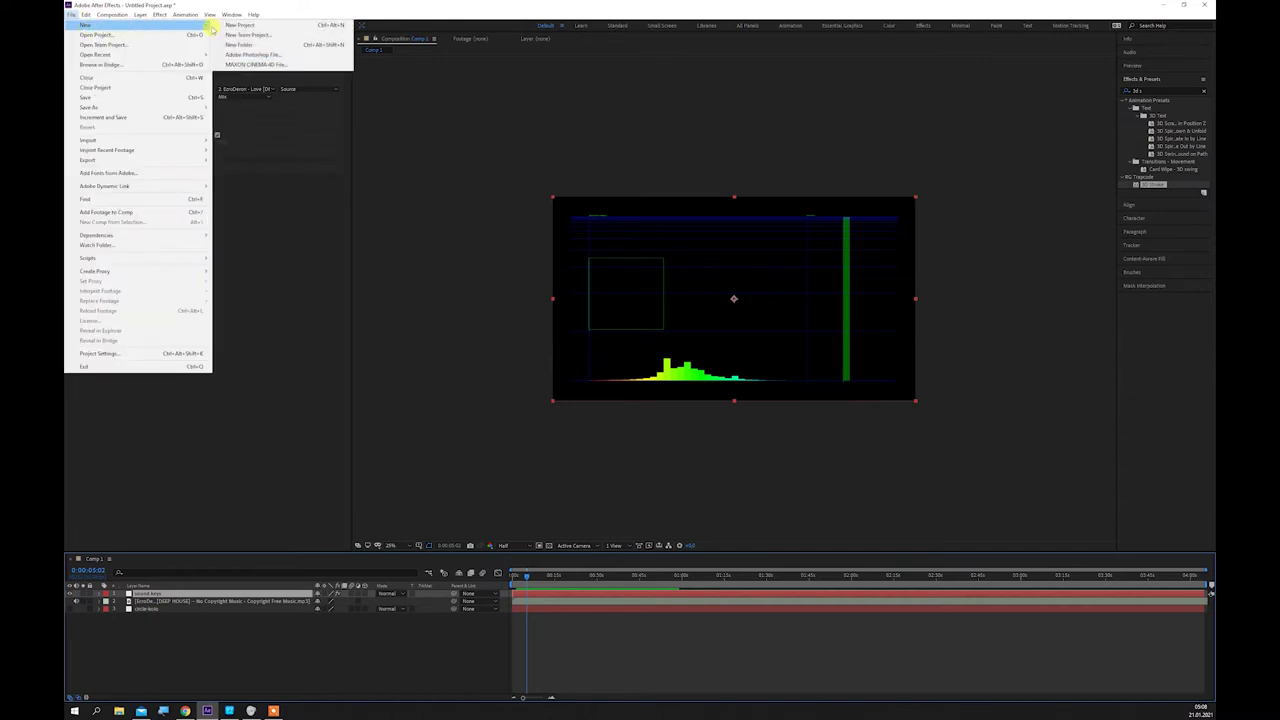
pyautogui.click(236, 27)
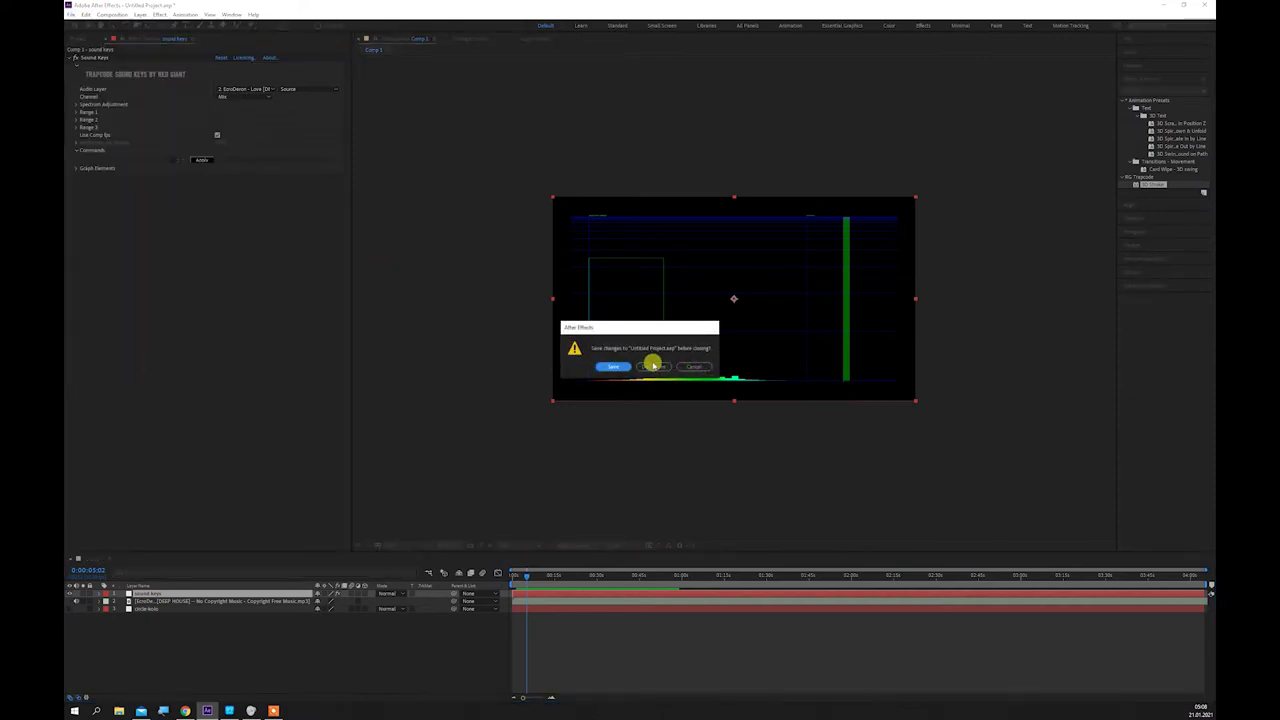
pyautogui.click(654, 365)
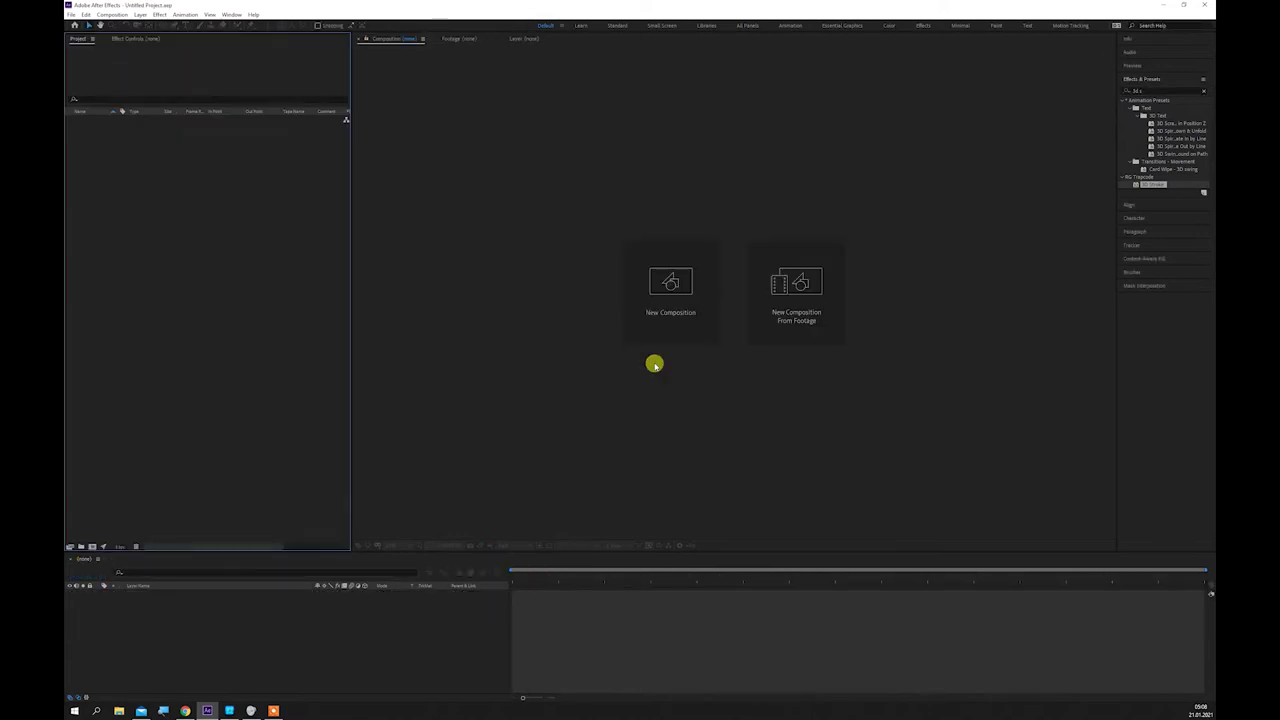
# Step: Create a new composition with a custom name, keeping the black background colour and the other default settings
pyautogui.click(673, 289)
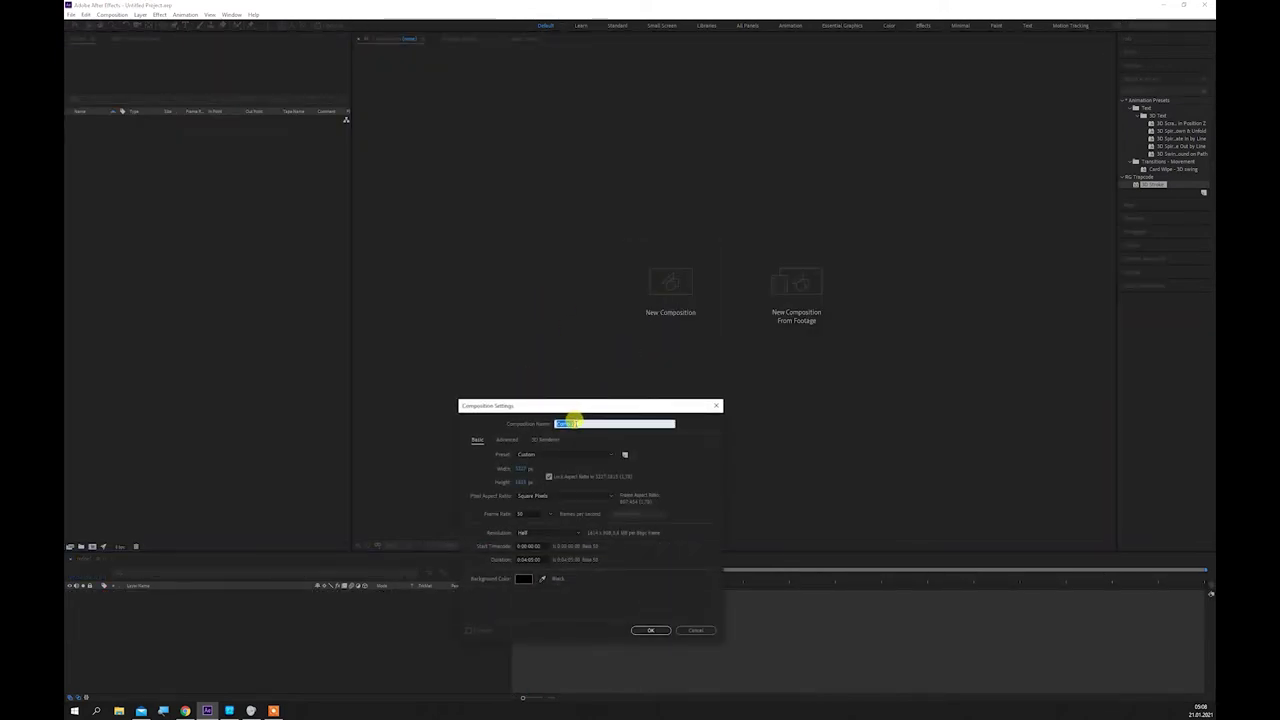
pyautogui.press('BackSpace')
pyautogui.write('after')
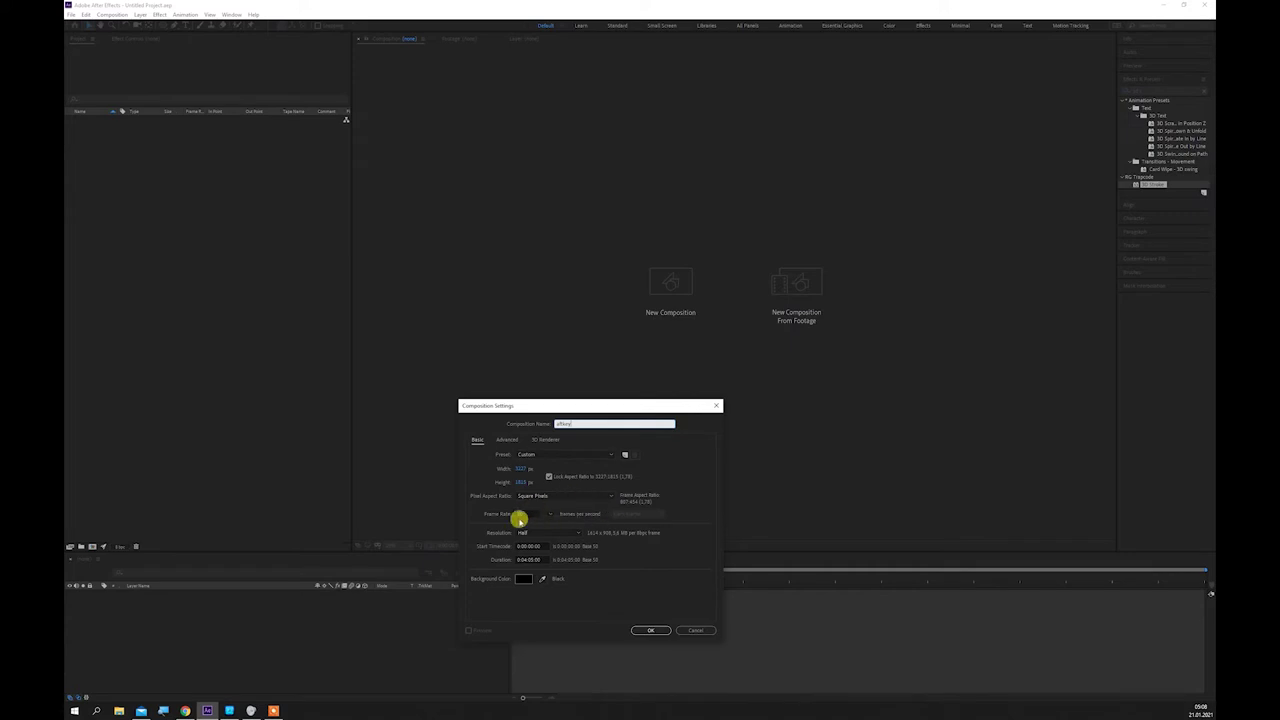
pyautogui.click(523, 579)
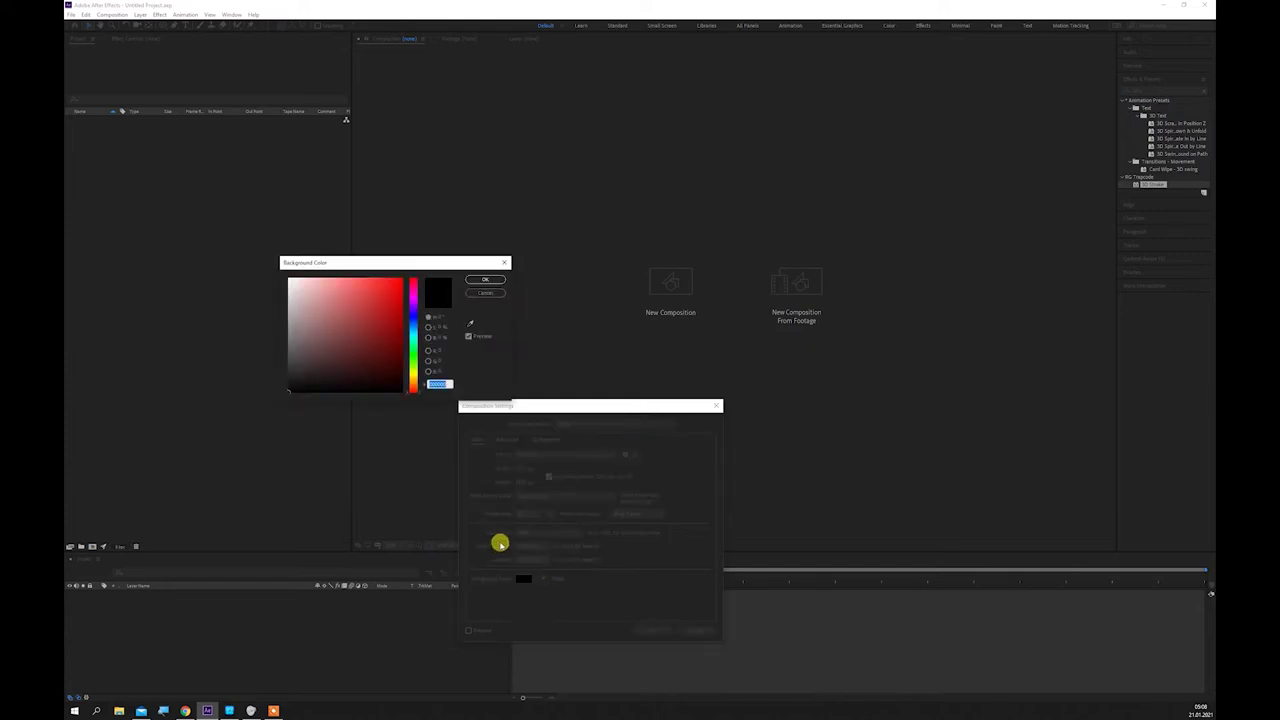
pyautogui.click(485, 280)
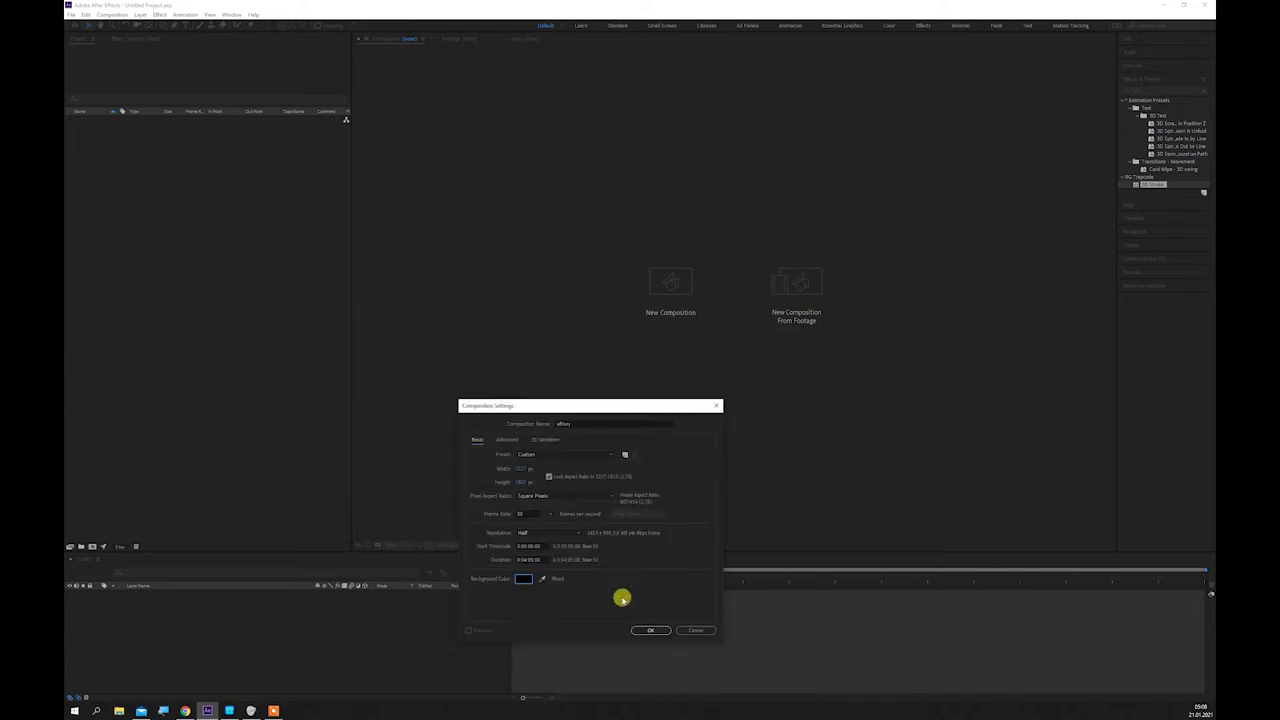
pyautogui.click(644, 631)
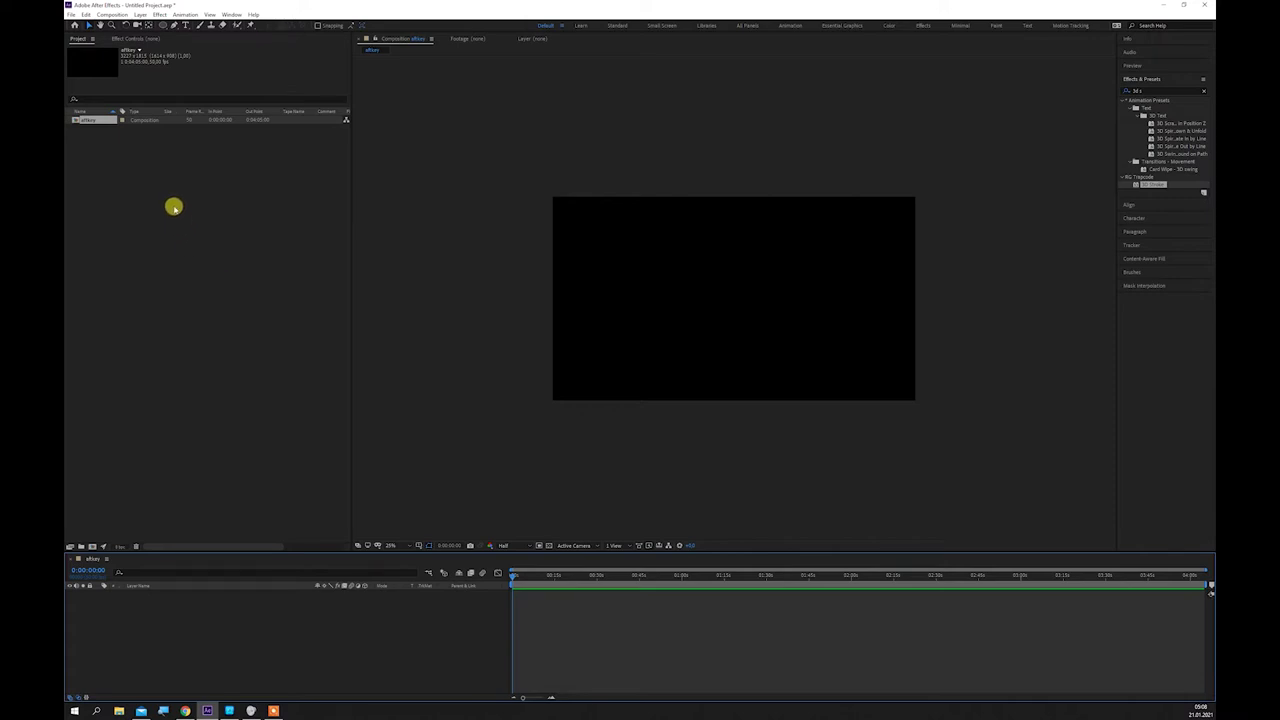
# Step: Create a composition-sized solid layer named "sound key", keeping its near-white colour
pyautogui.rightClick(337, 628)
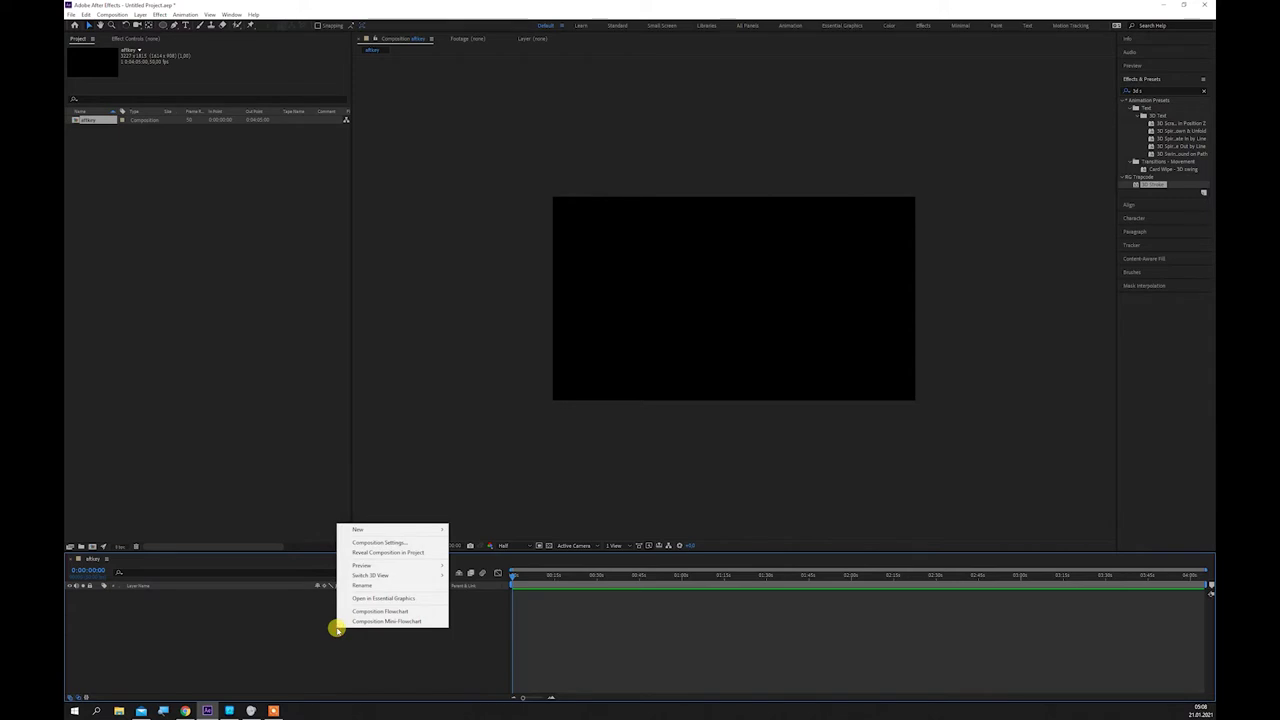
pyautogui.moveTo(399, 528)
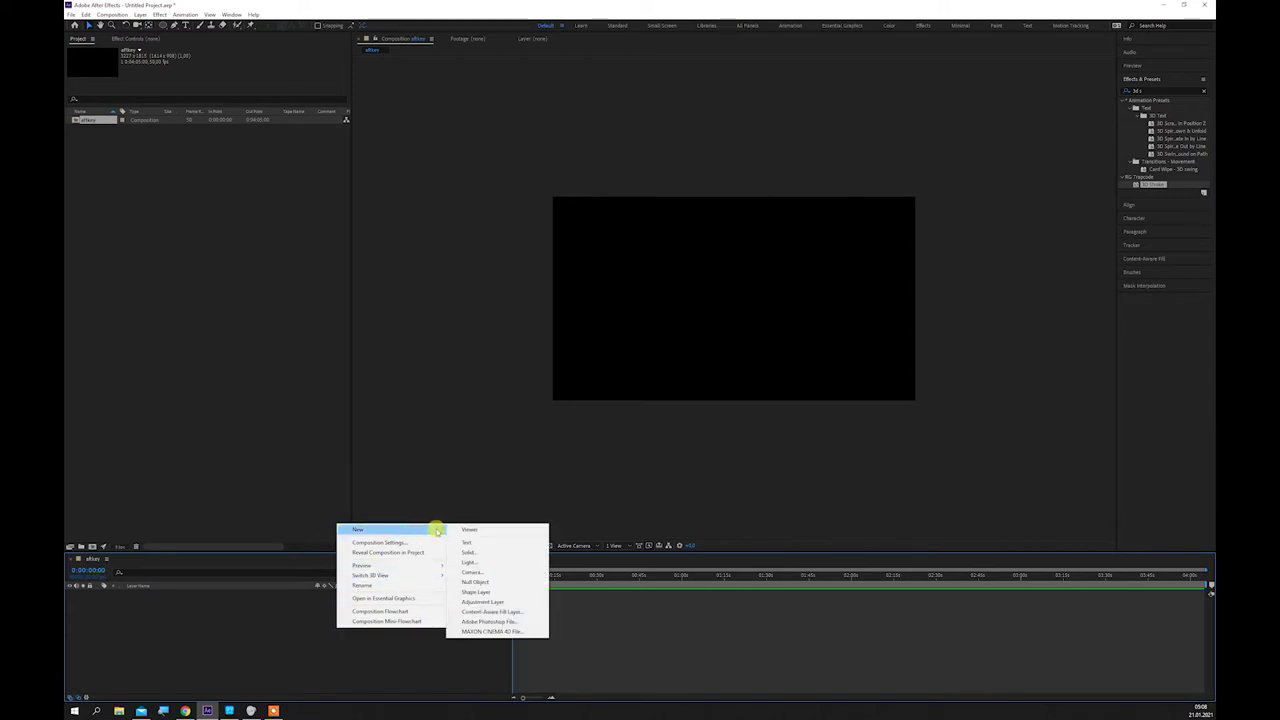
pyautogui.click(468, 552)
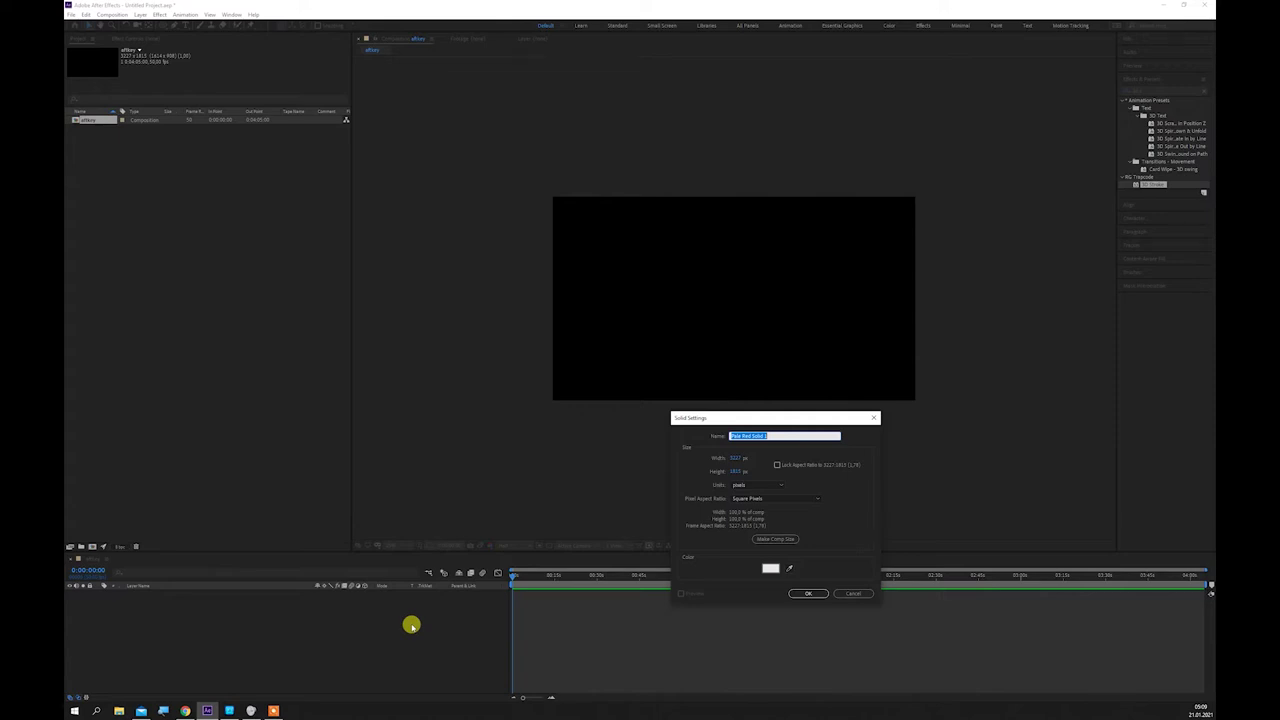
pyautogui.click(771, 436)
pyautogui.moveTo(760, 436); pyautogui.dragTo(708, 437)
pyautogui.write('bg')
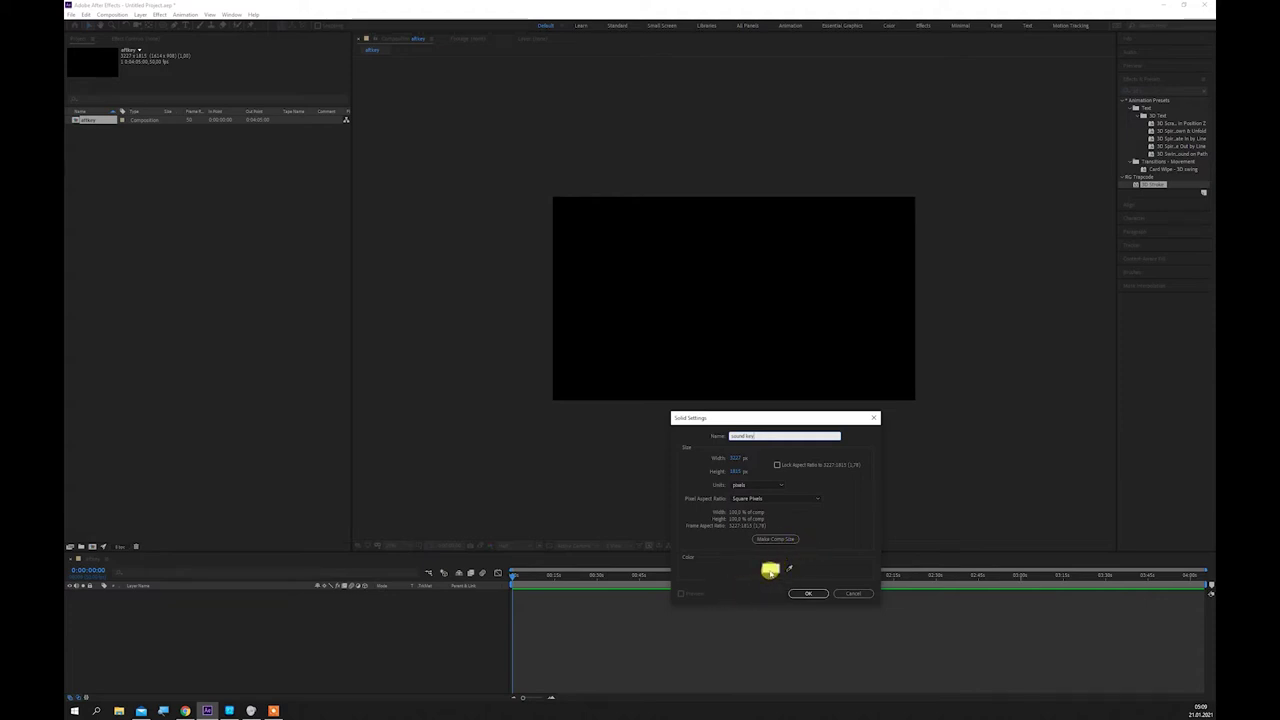
pyautogui.click(770, 570)
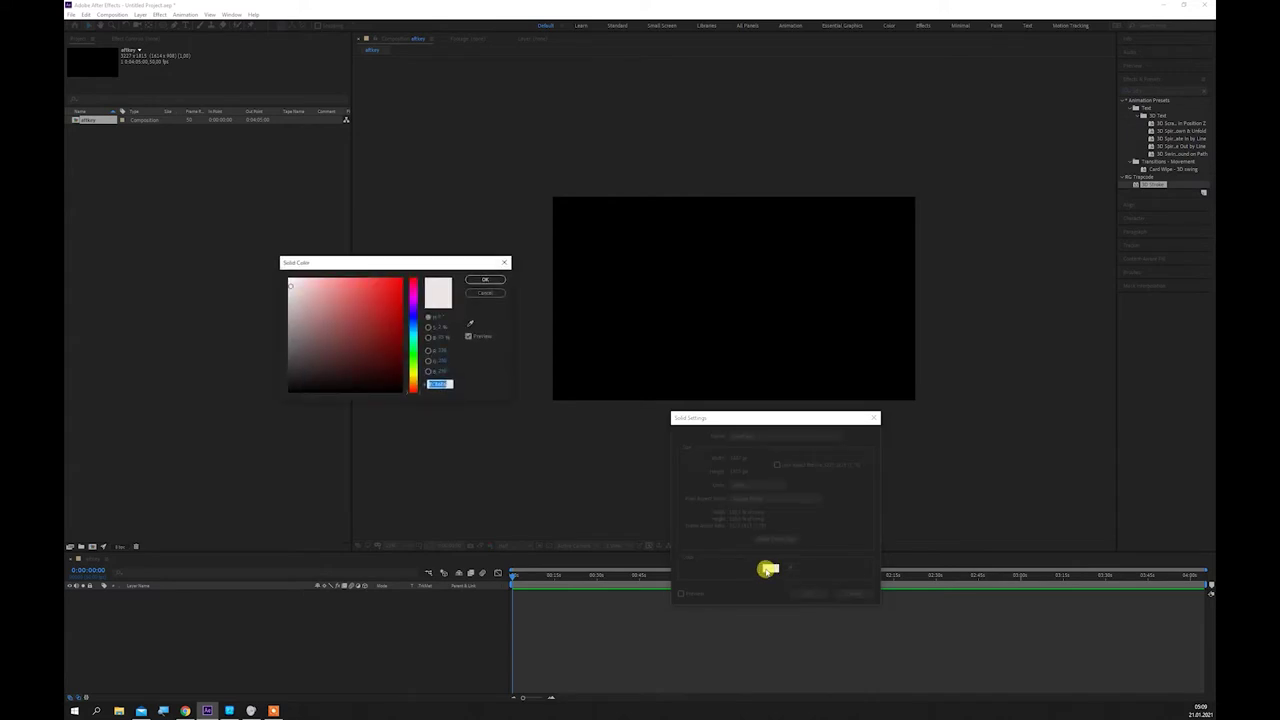
pyautogui.click(484, 280)
pyautogui.click(808, 593)
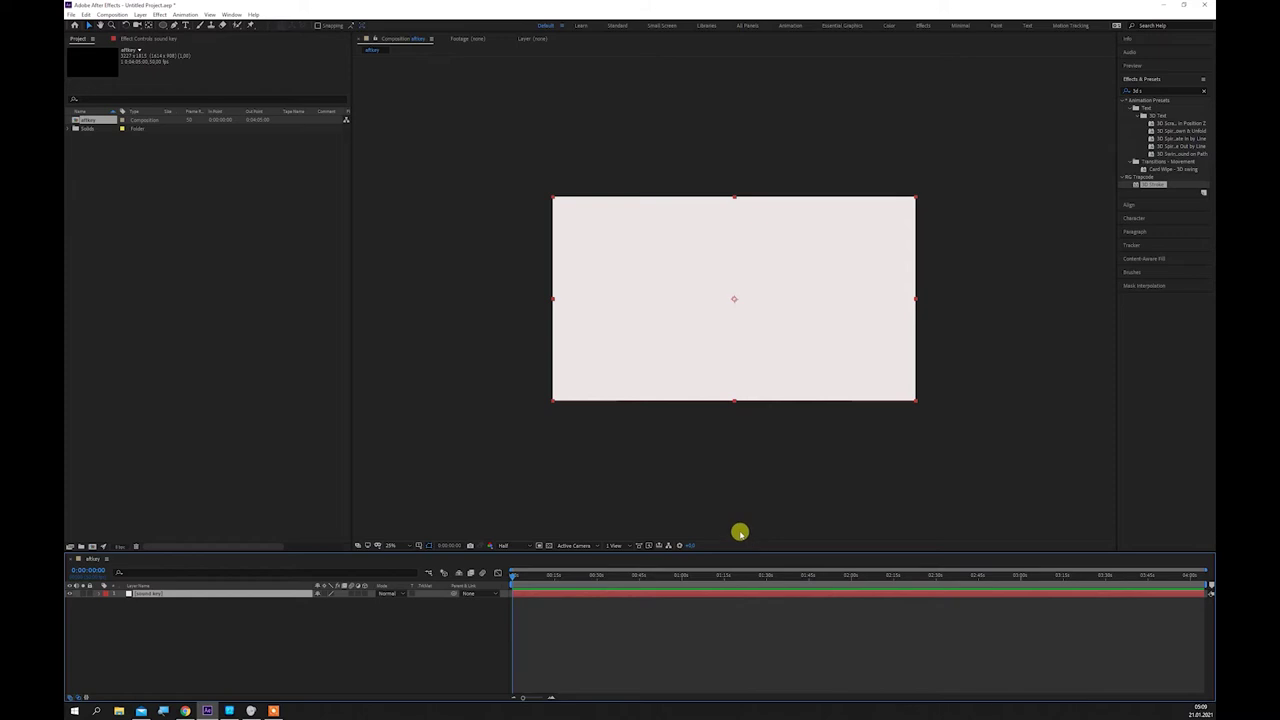
# Step: Search the effects for "soun" and apply Trapcode Sound Keys to the sound key layer
pyautogui.click(1146, 90)
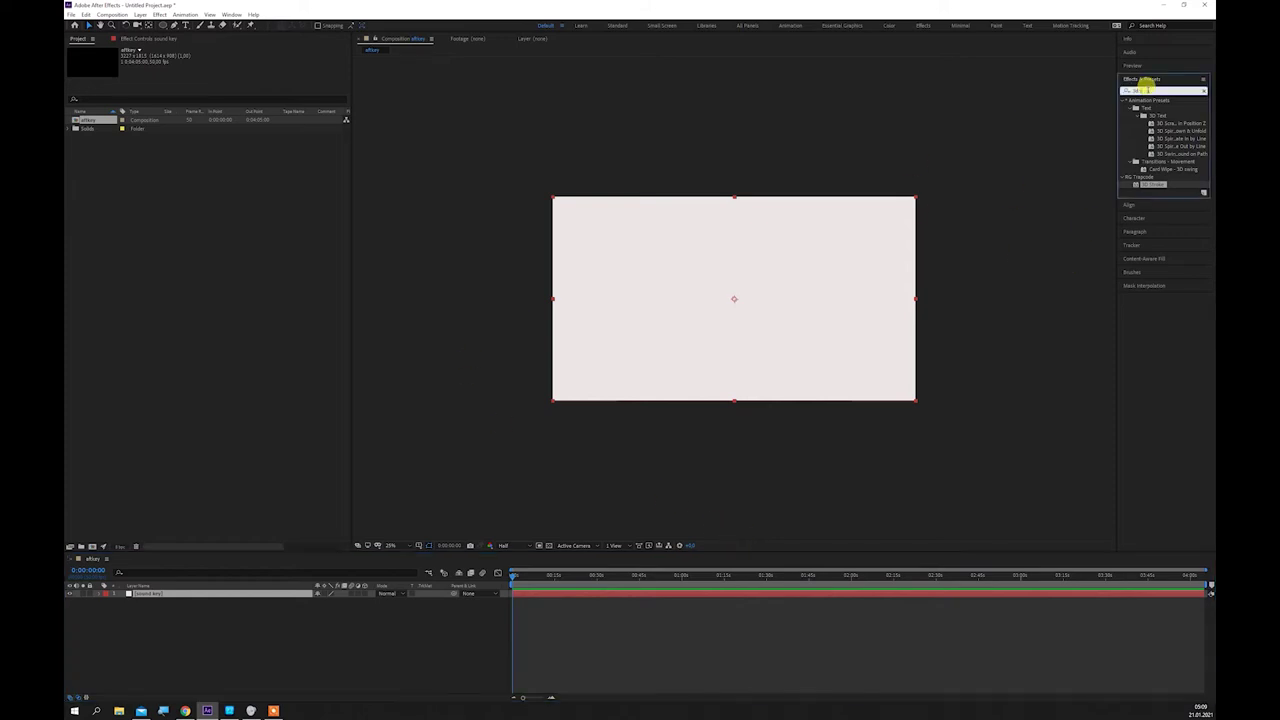
pyautogui.press('BackSpace')
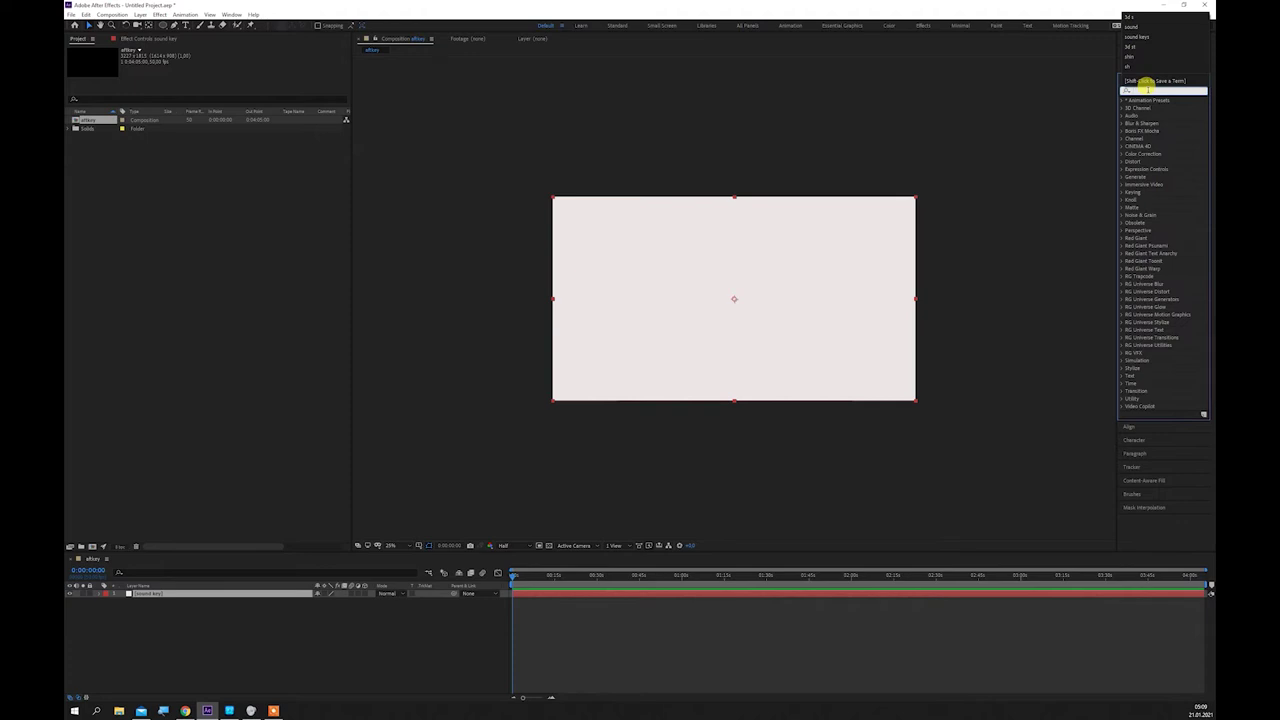
pyautogui.press('Escape')
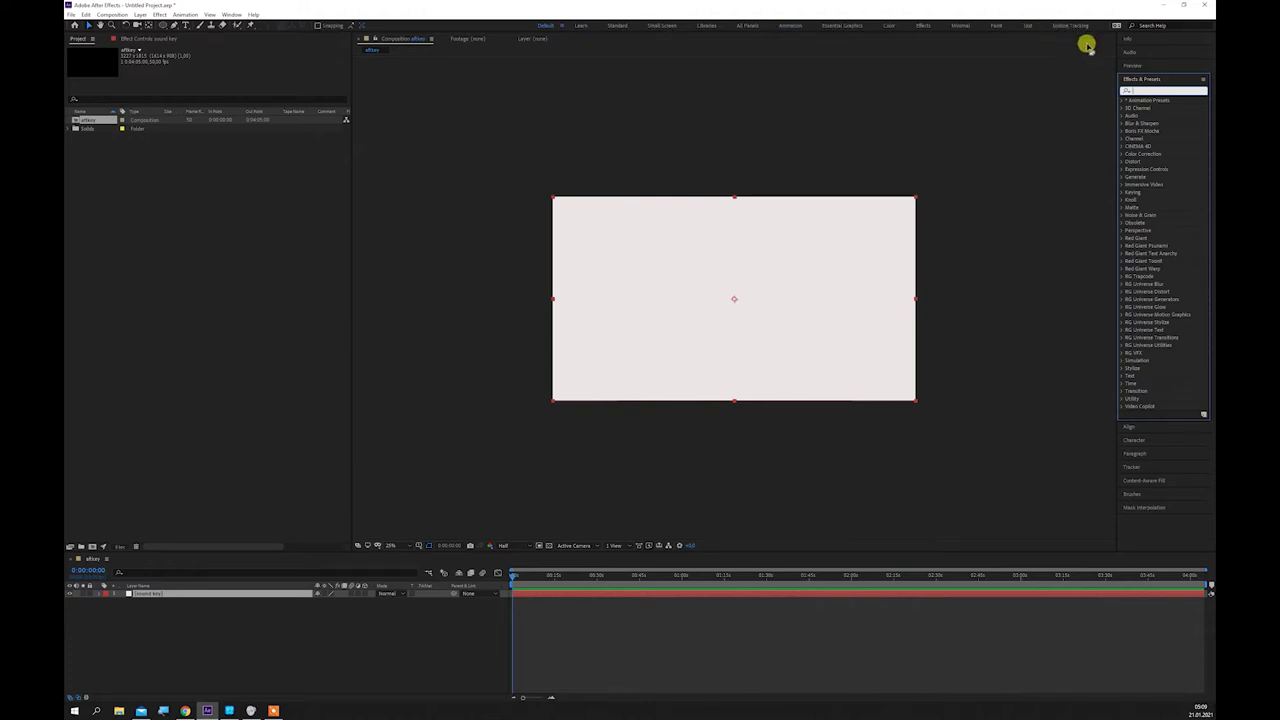
pyautogui.click(1137, 89)
pyautogui.write('sound')
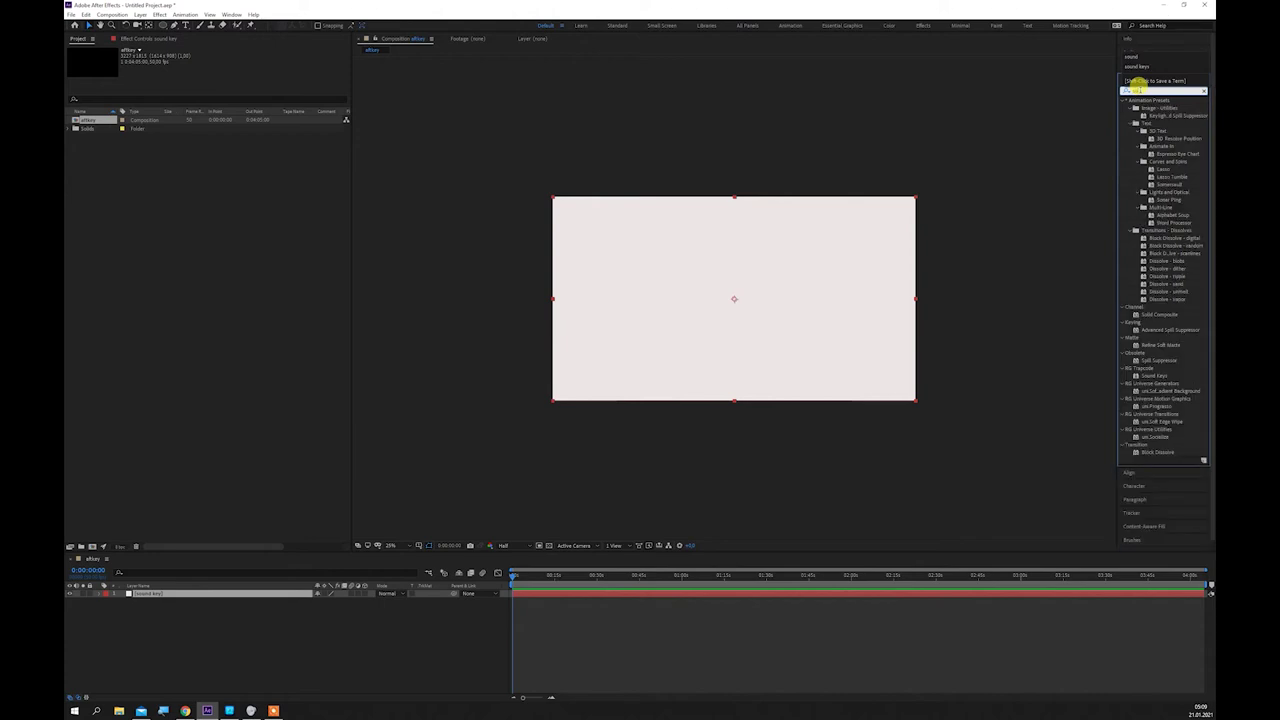
pyautogui.moveTo(1150, 106); pyautogui.dragTo(819, 304)
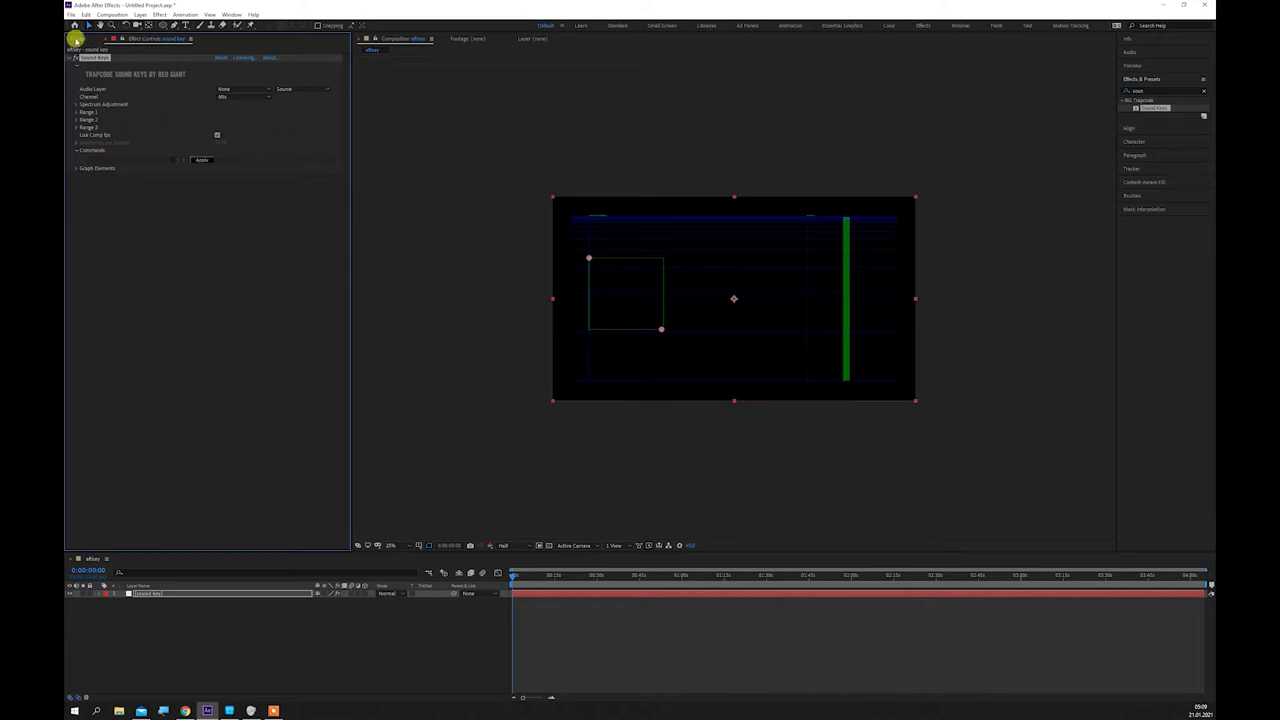
# Step: Import the EcroDeron - Love [DEEP HOUSE] MP3 as footage and add it to the timeline beneath the sound key layer
pyautogui.click(77, 39)
pyautogui.rightClick(159, 215)
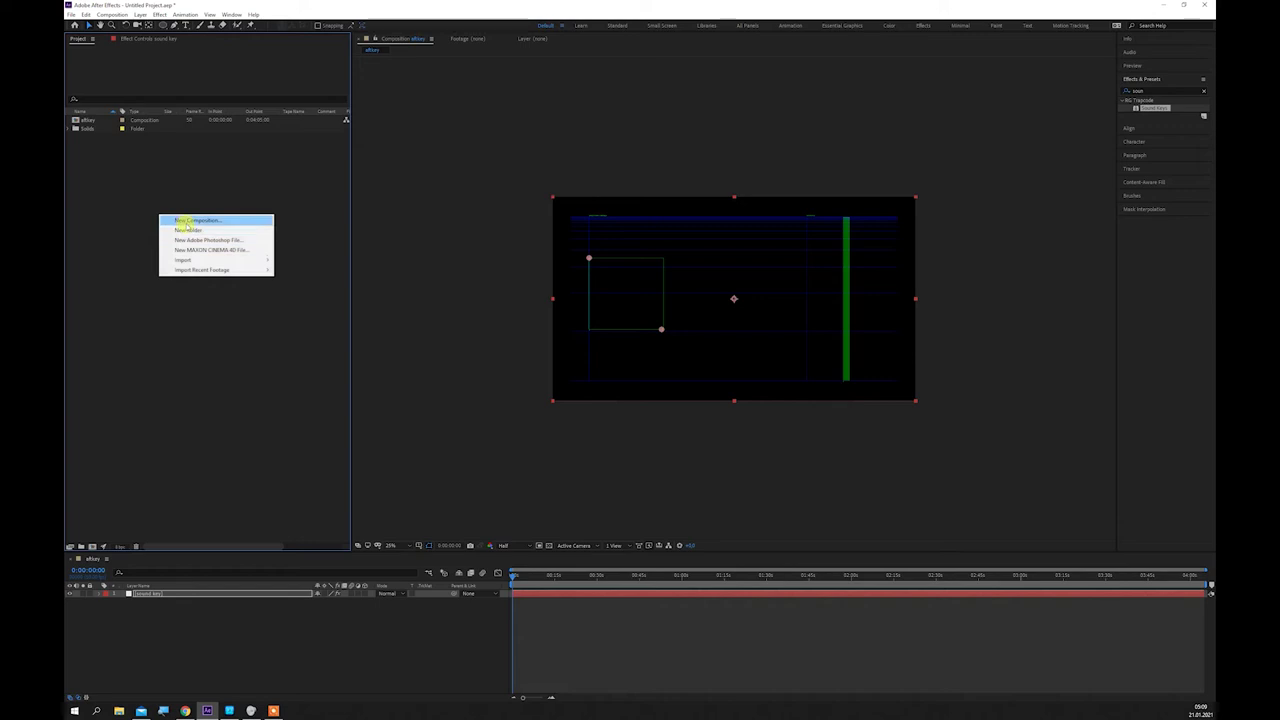
pyautogui.moveTo(200, 260)
pyautogui.click(288, 257)
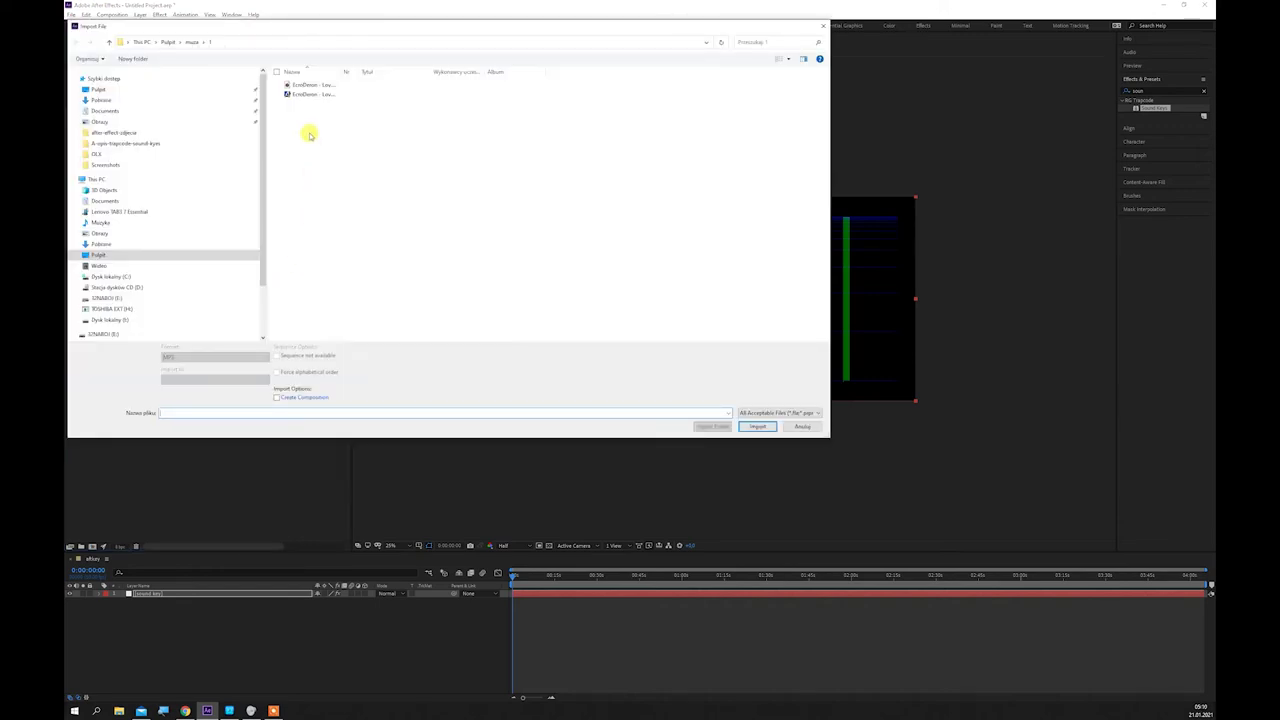
pyautogui.click(301, 86)
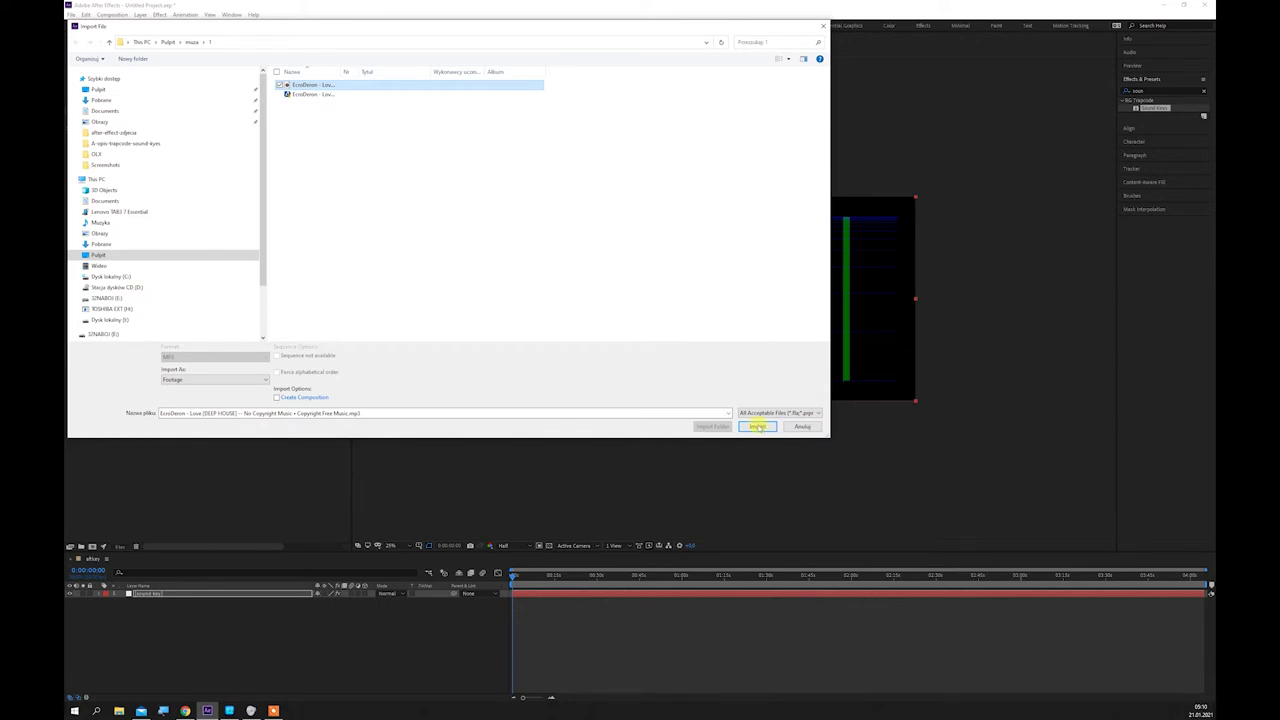
pyautogui.click(758, 426)
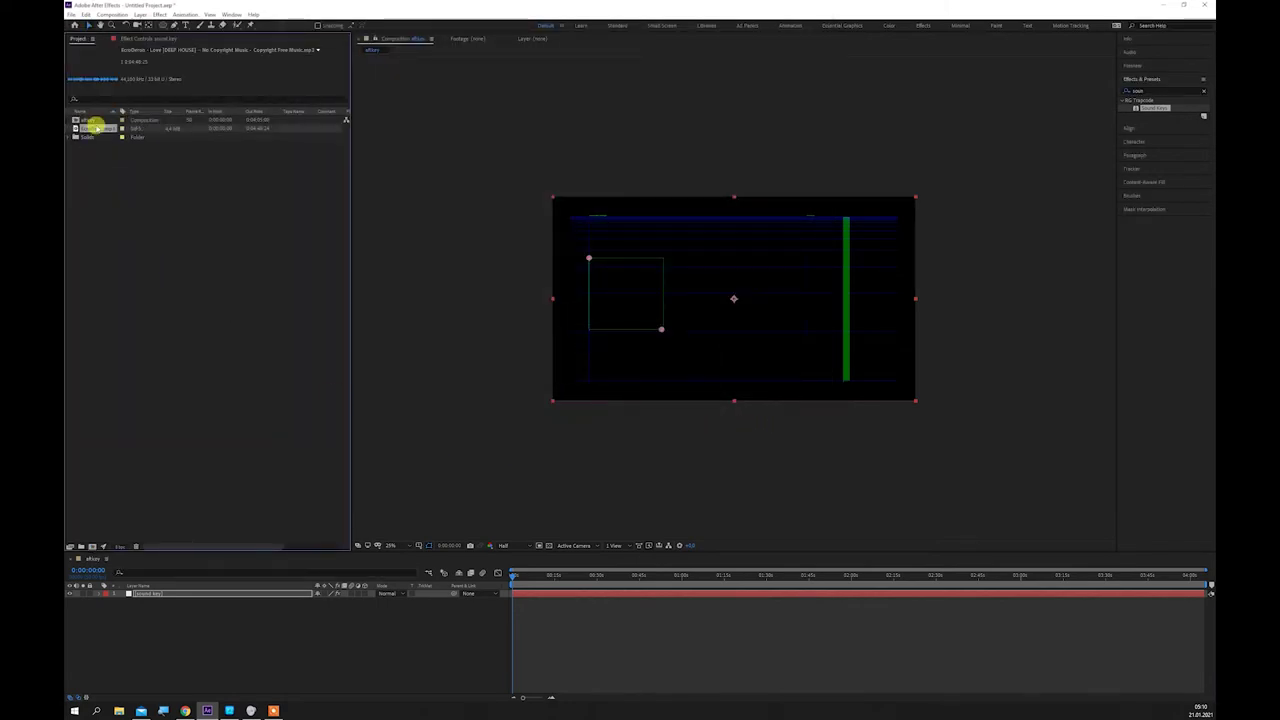
pyautogui.moveTo(97, 130); pyautogui.dragTo(174, 620)
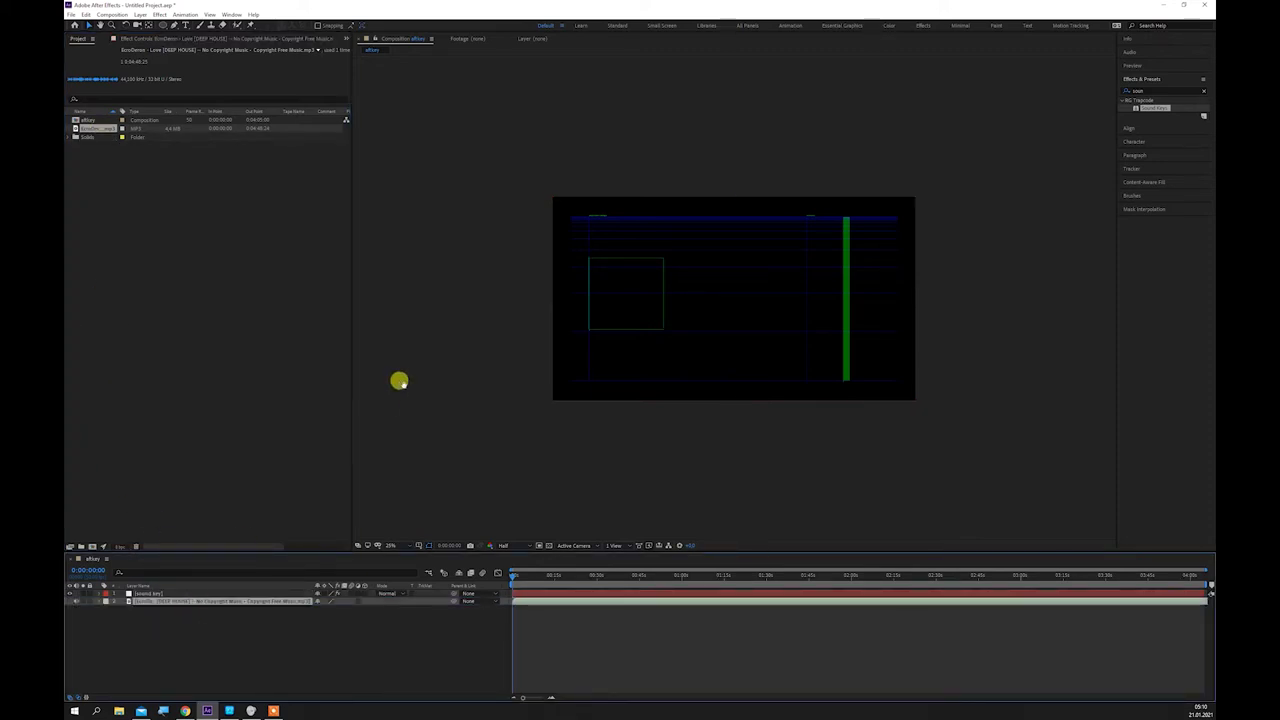
pyautogui.press('space')
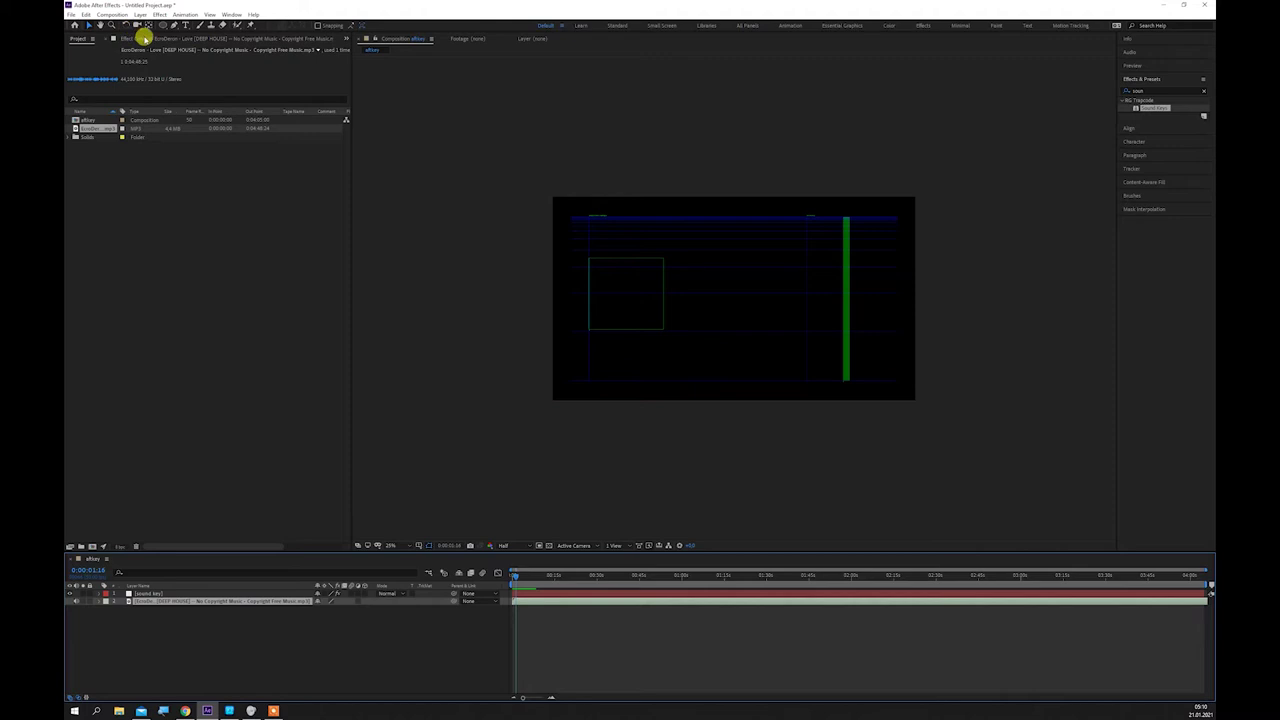
# Step: Set the audio layer of the sound key layer's Sound Keys effect to "2. EcroDeron - Love [DEEP HOUSE]"
pyautogui.click(137, 37)
pyautogui.click(347, 38)
pyautogui.click(466, 37)
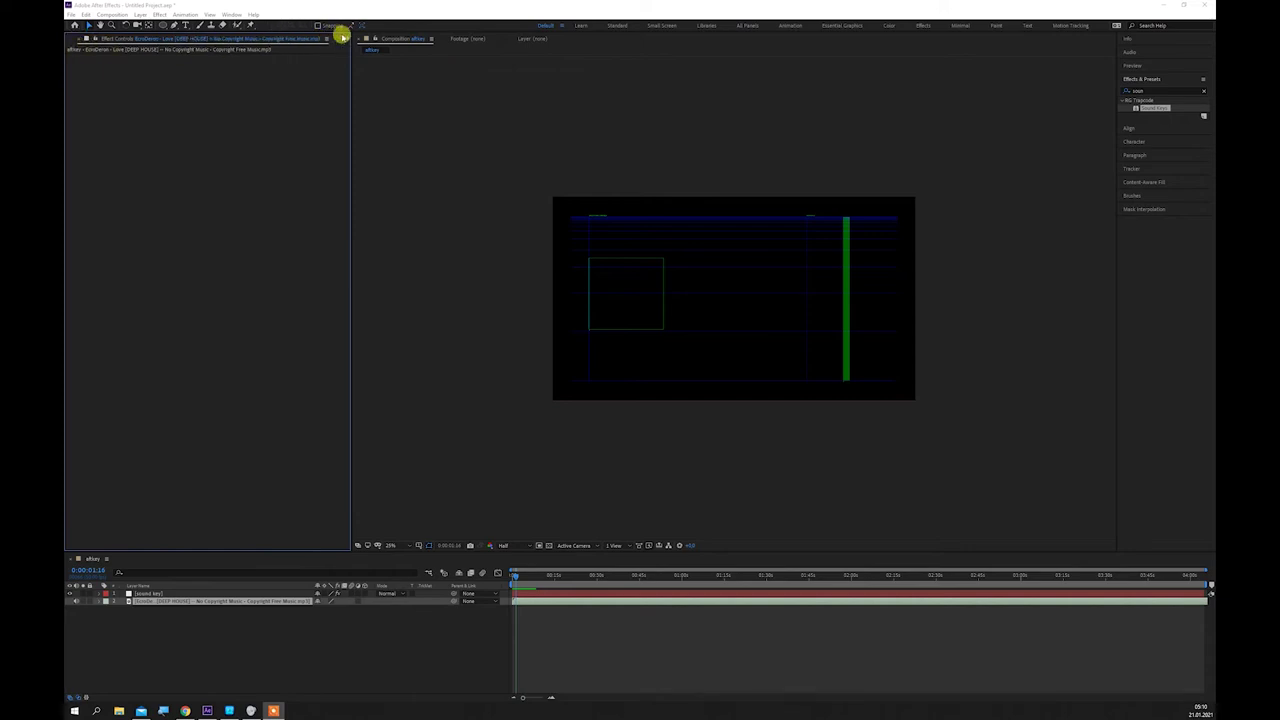
pyautogui.click(150, 593)
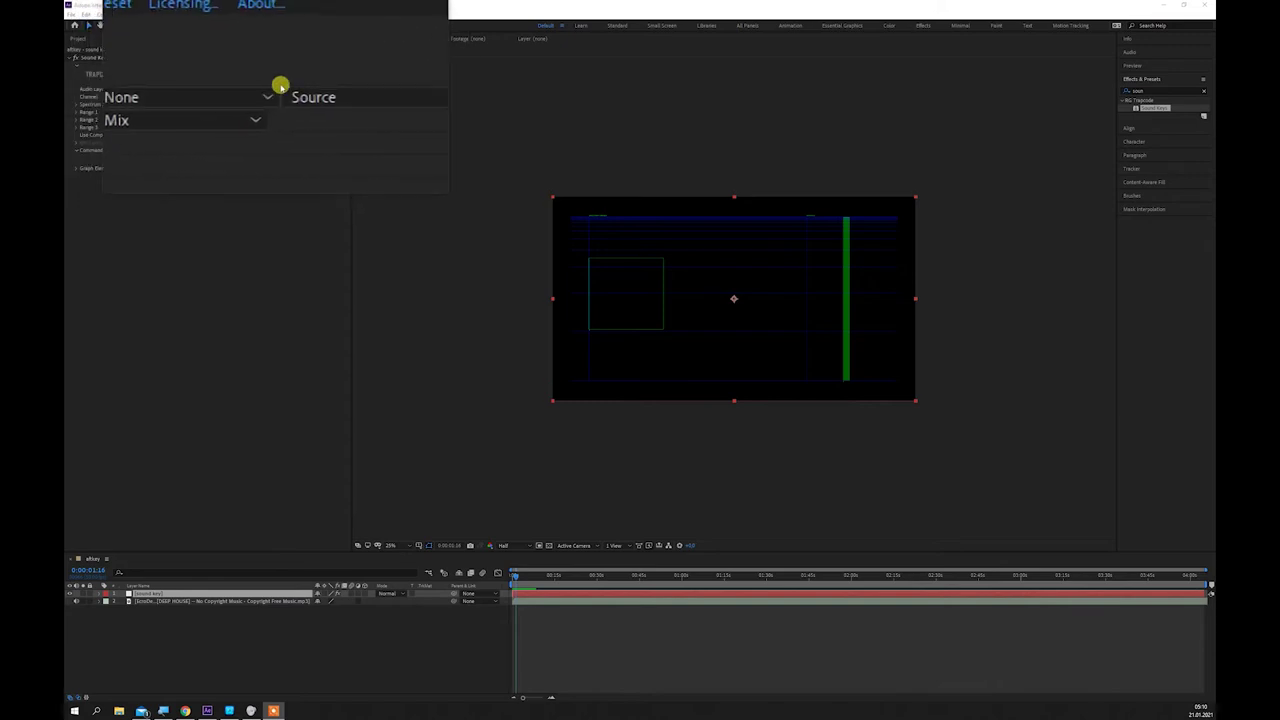
pyautogui.click(270, 89)
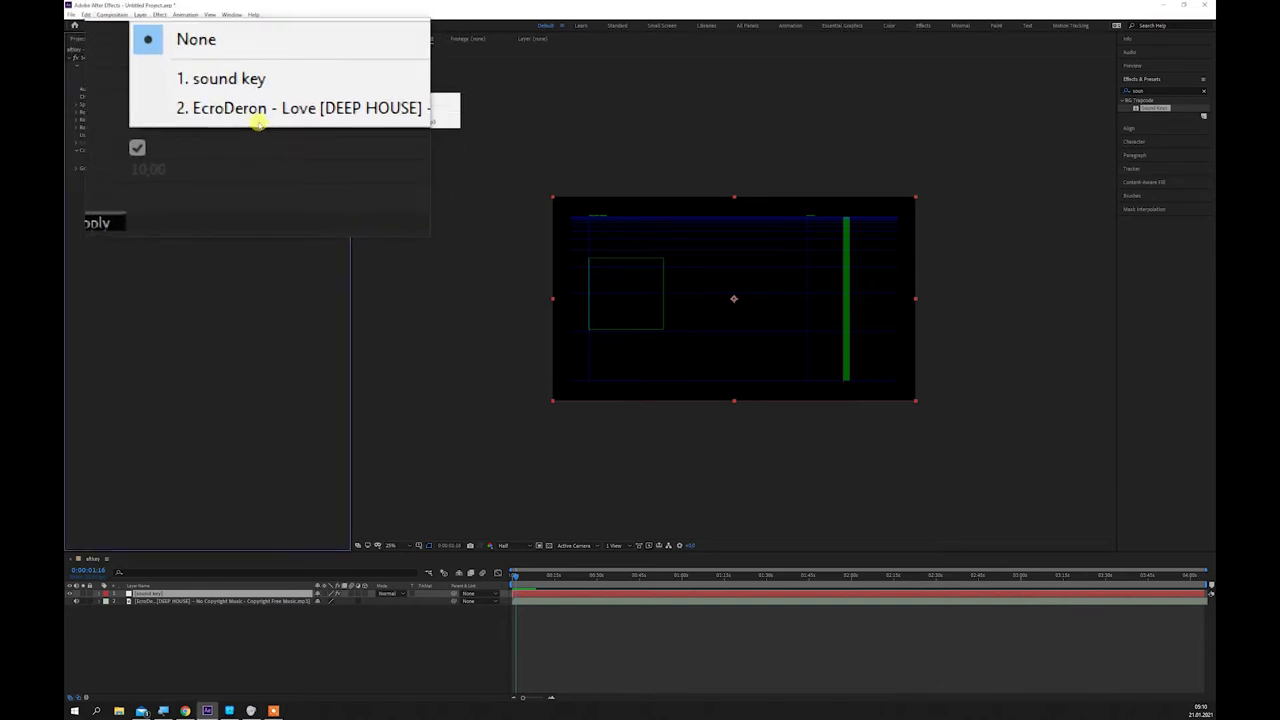
pyautogui.click(260, 125)
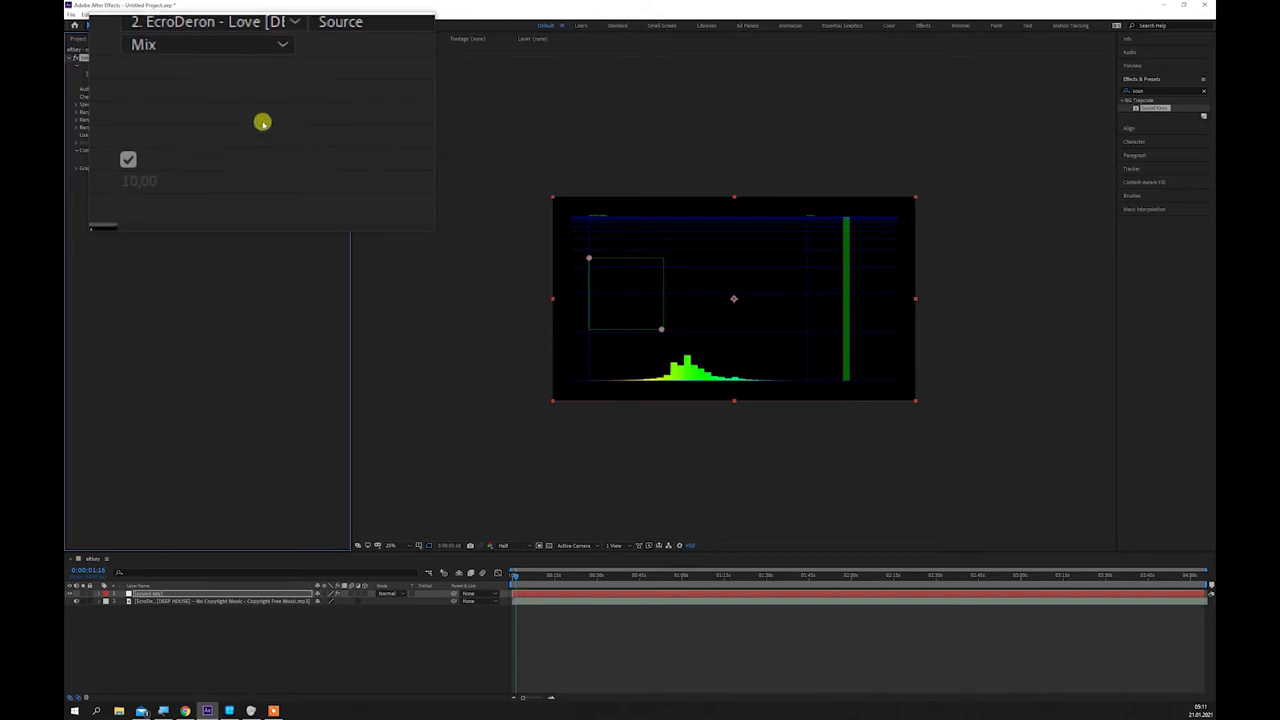
pyautogui.click(334, 93)
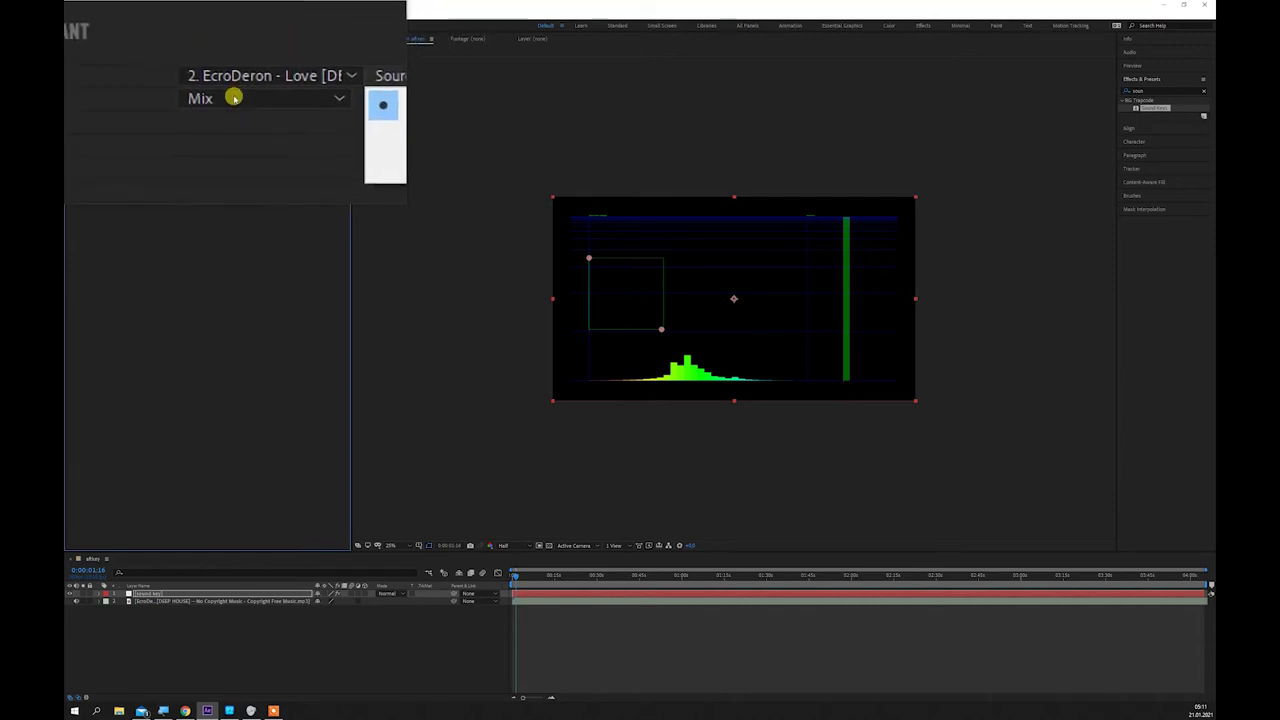
# Step: Keep the Sound Keys channel on Mix and preview the audio spectrum
pyautogui.click(233, 98)
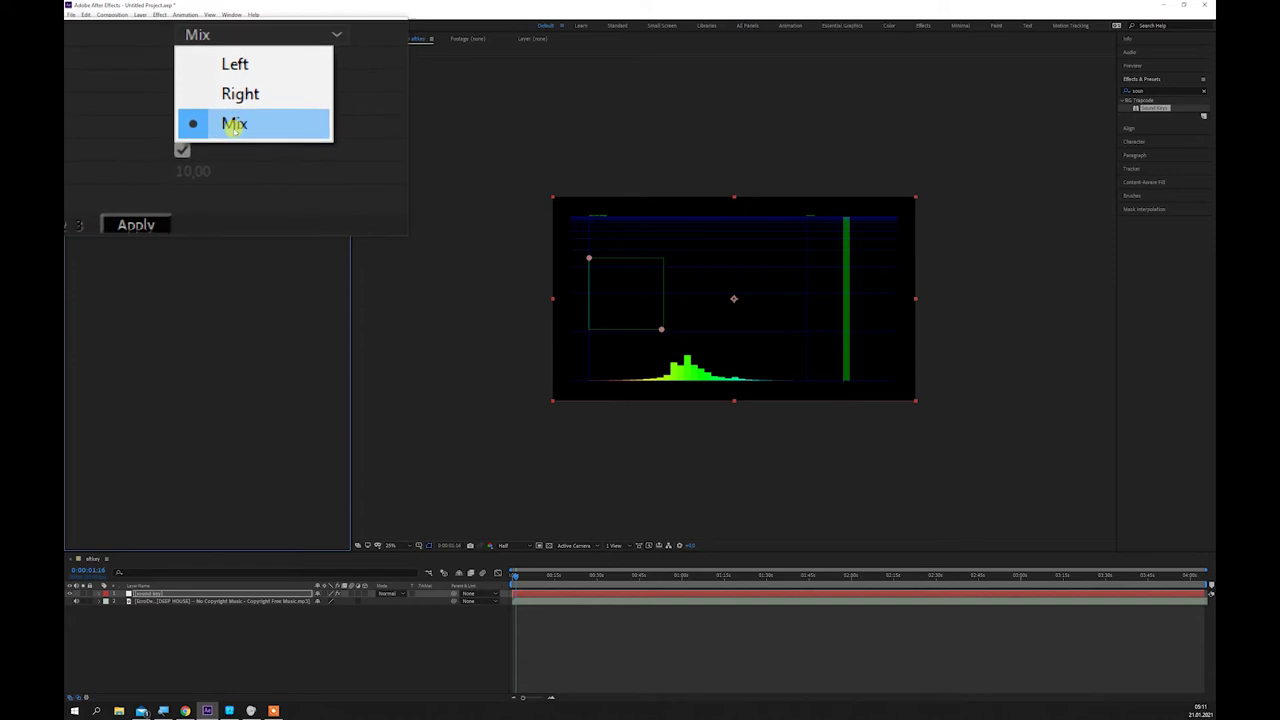
pyautogui.click(233, 124)
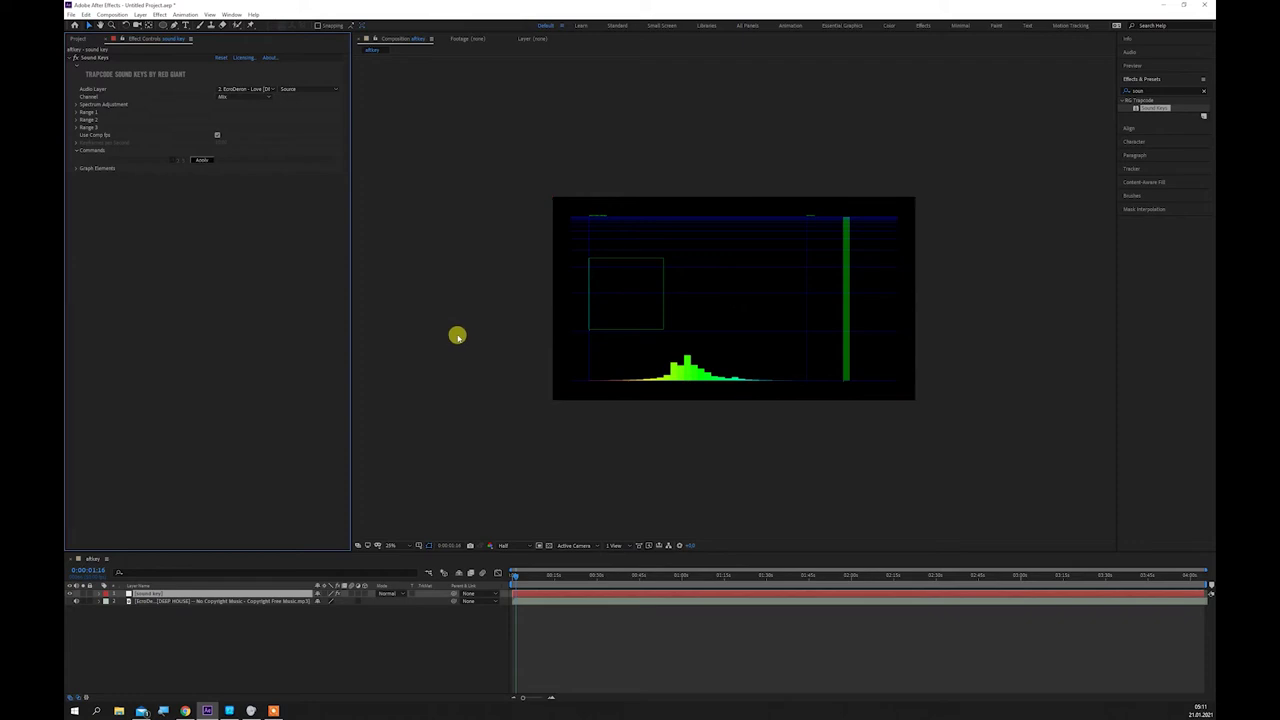
pyautogui.press('space')
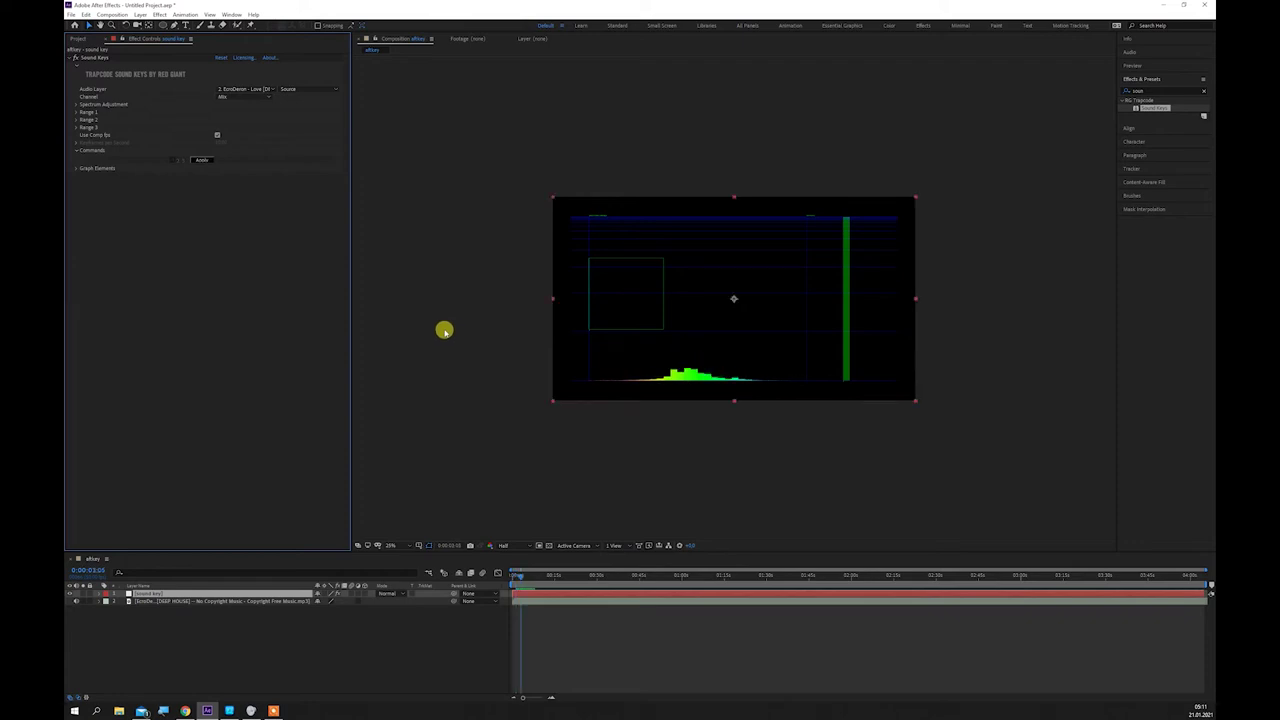
# Step: Try a much larger Spectrum Adjustment scale, preview it, and lower the scale to 0
pyautogui.click(75, 104)
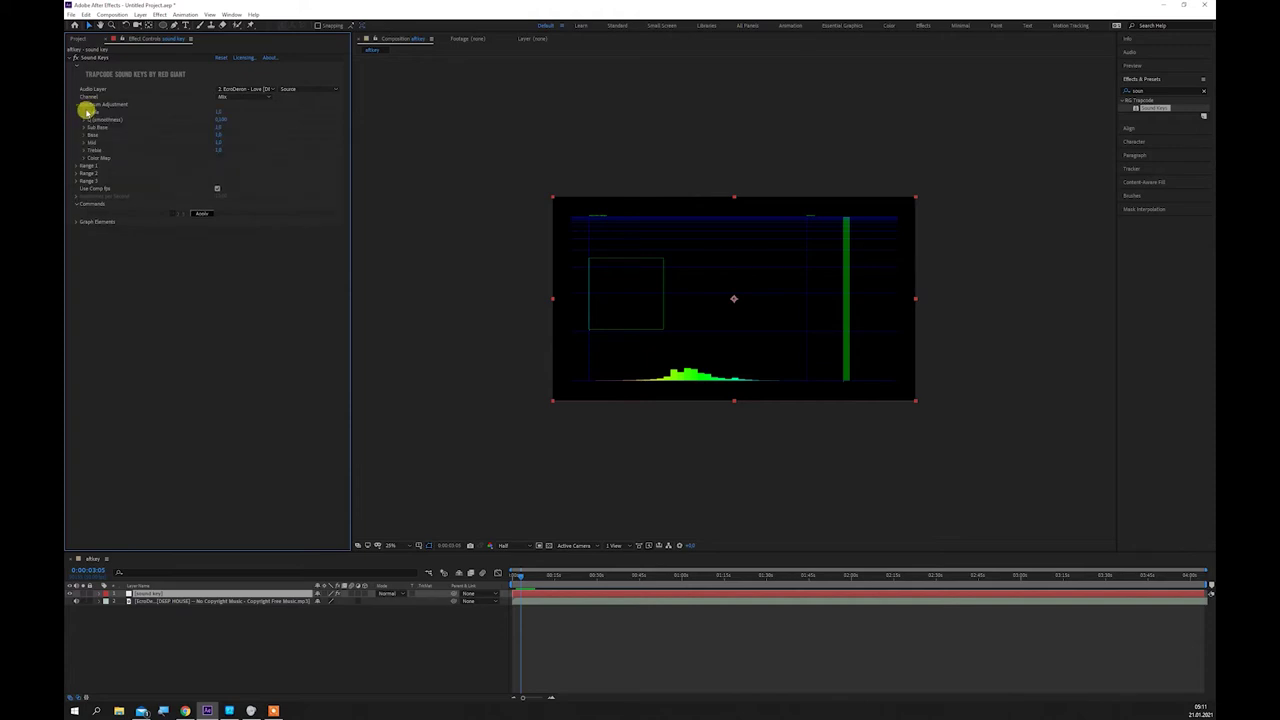
pyautogui.click(84, 112)
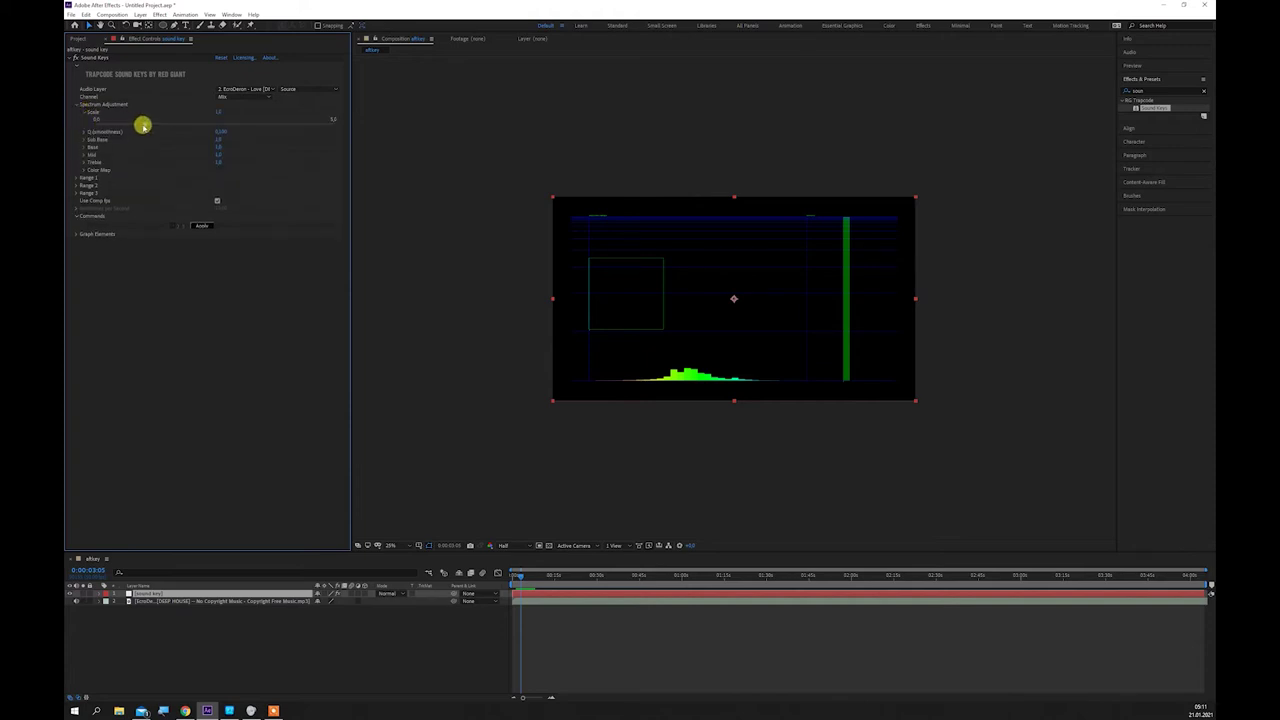
pyautogui.moveTo(192, 127); pyautogui.dragTo(316, 132)
pyautogui.press('space')
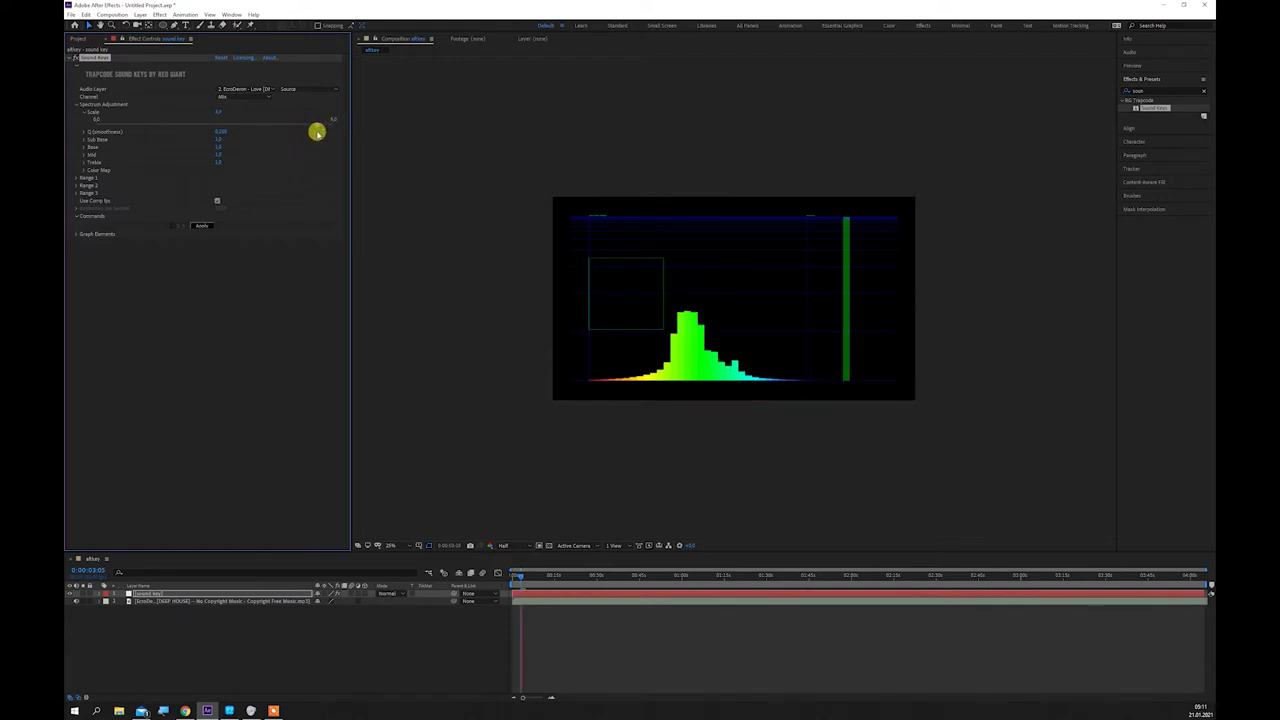
pyautogui.press('space')
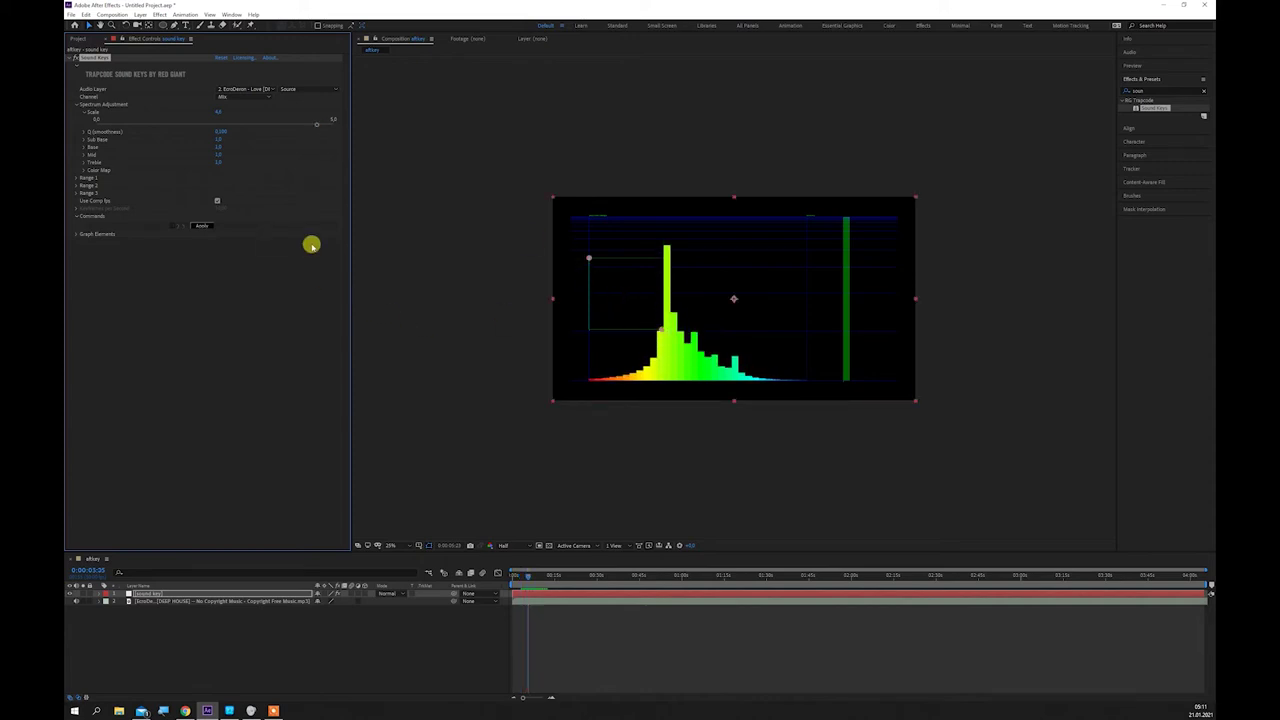
pyautogui.moveTo(314, 126); pyautogui.dragTo(94, 131)
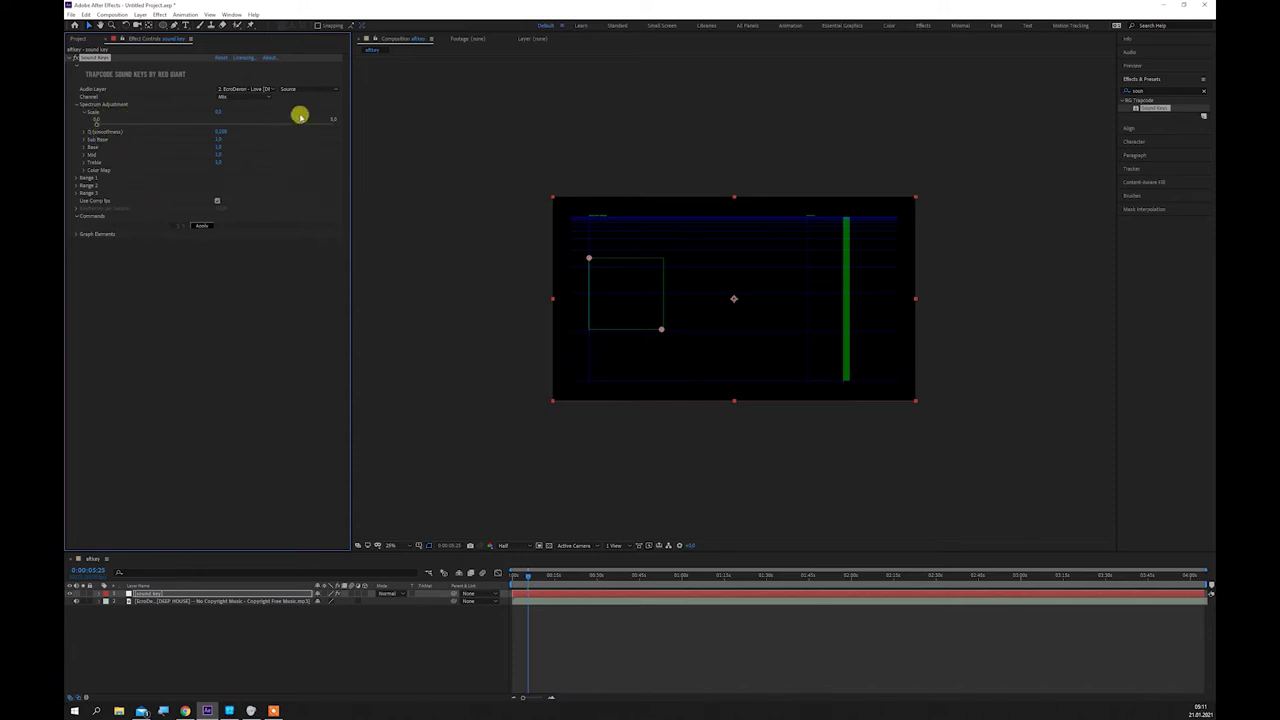
# Step: Set the Spectrum Adjustment scale to about 1.4 and preview the spectrum against the music
pyautogui.click(84, 132)
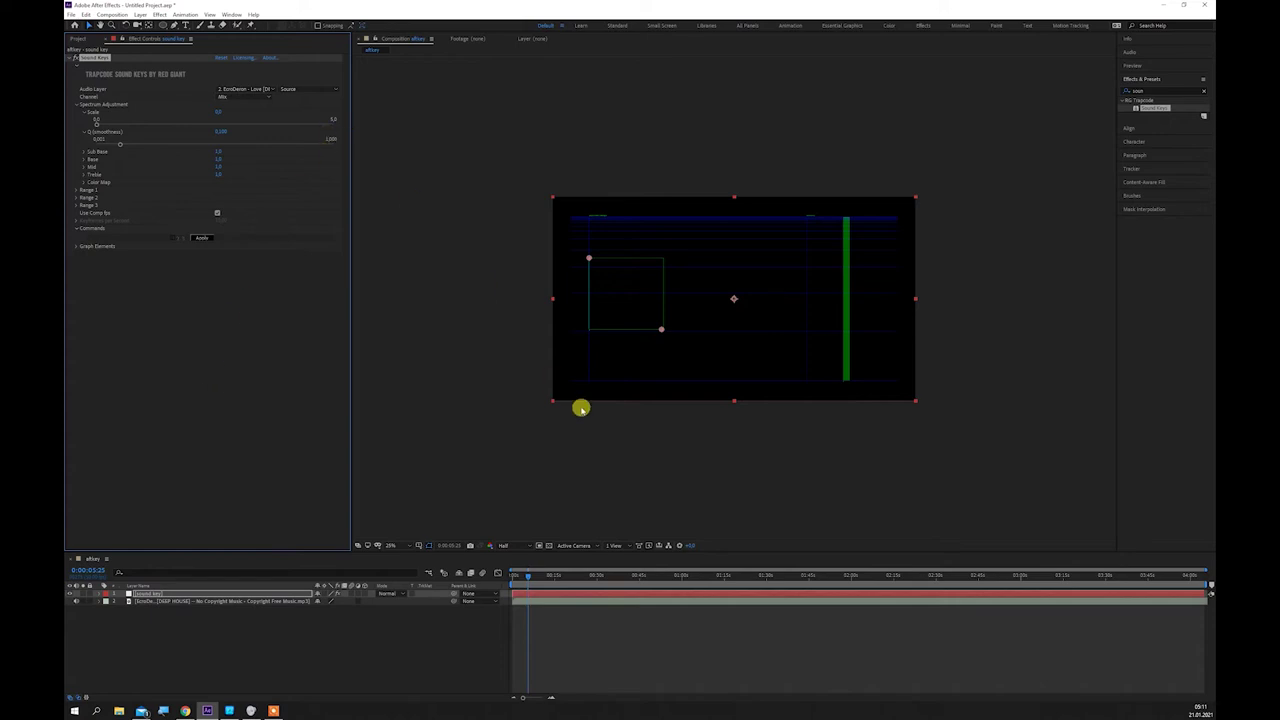
pyautogui.click(606, 389)
pyautogui.click(120, 129)
pyautogui.moveTo(101, 124); pyautogui.dragTo(117, 125)
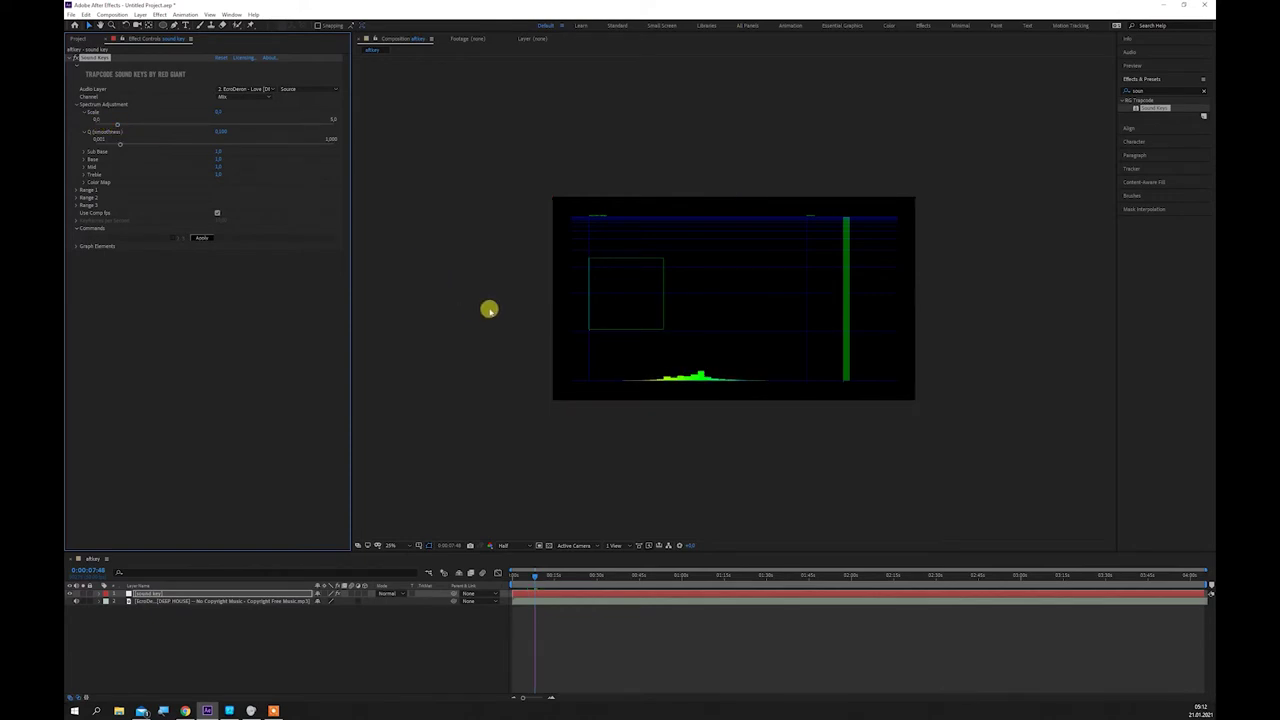
pyautogui.moveTo(117, 125); pyautogui.dragTo(164, 128)
pyautogui.click(504, 231)
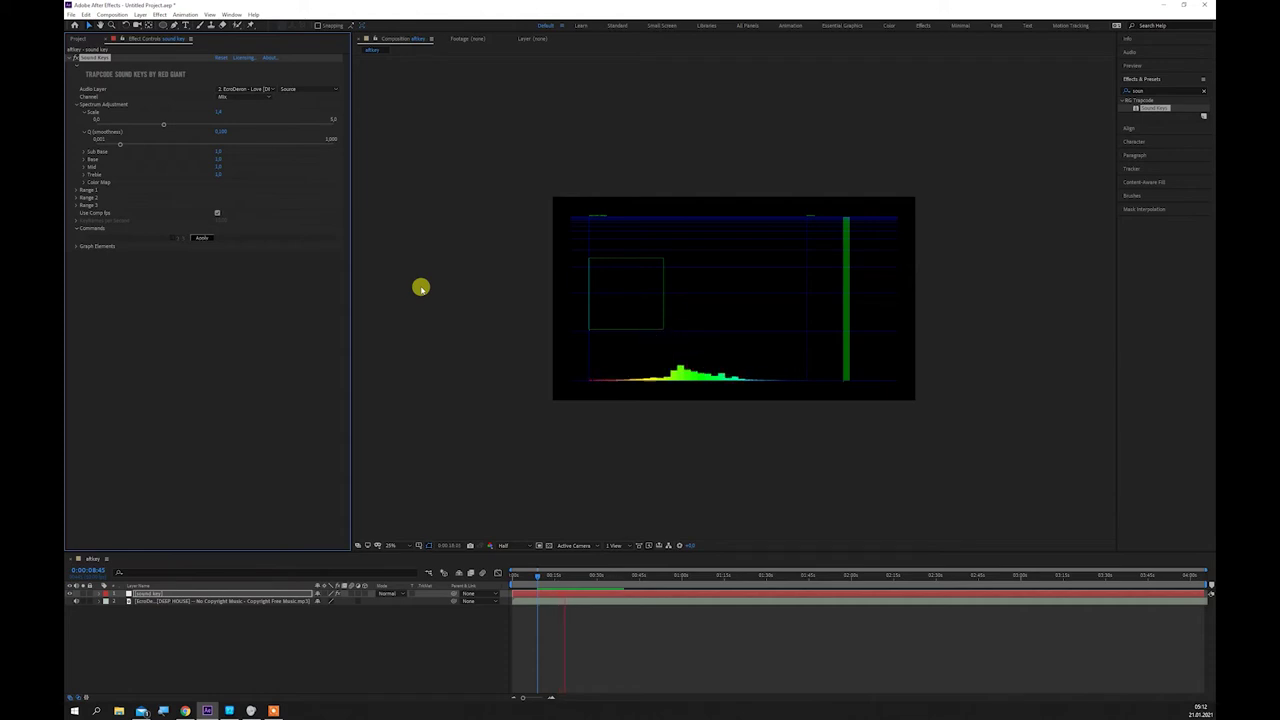
pyautogui.press('space')
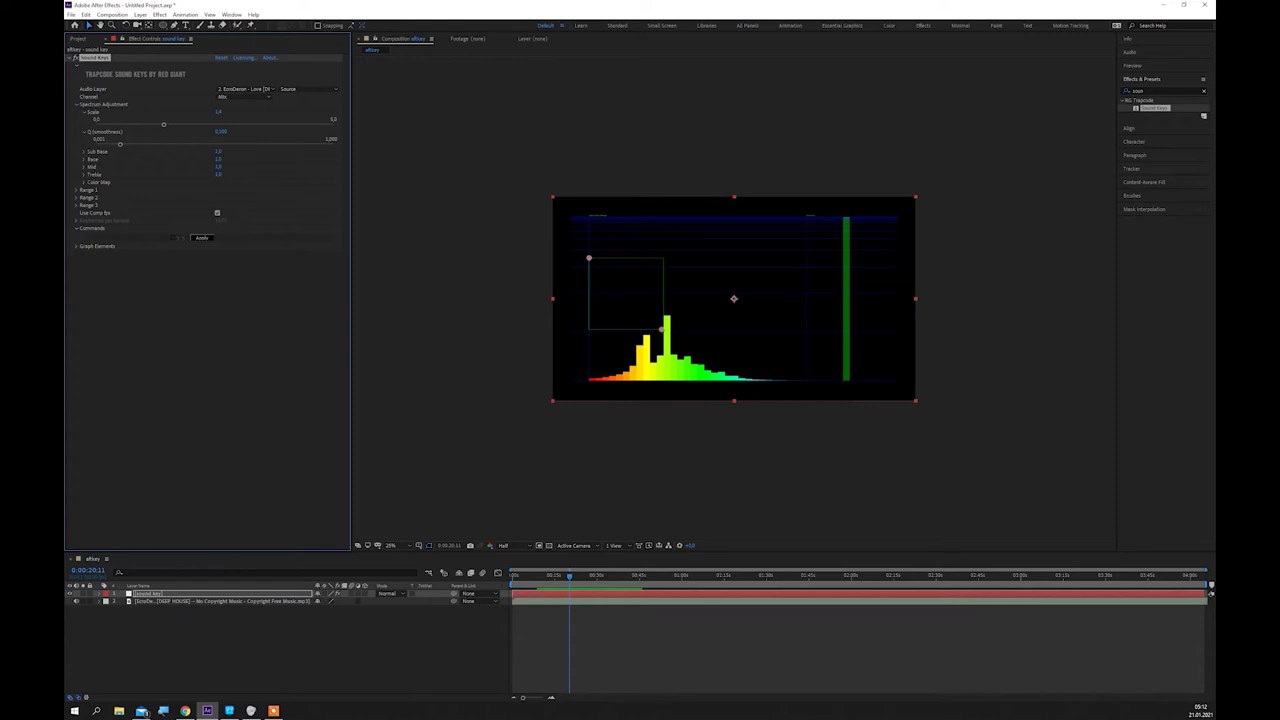
pyautogui.hotkey('alt', 'Tab')
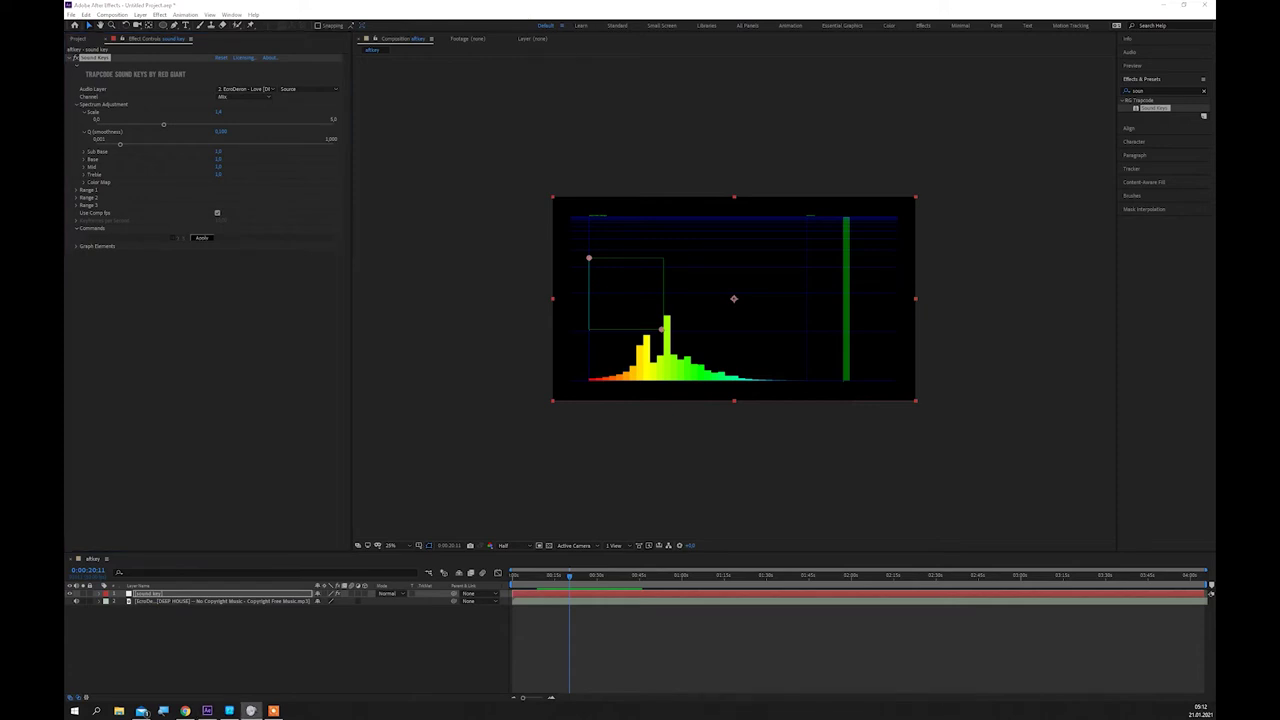
pyautogui.click(487, 329)
pyautogui.press('space')
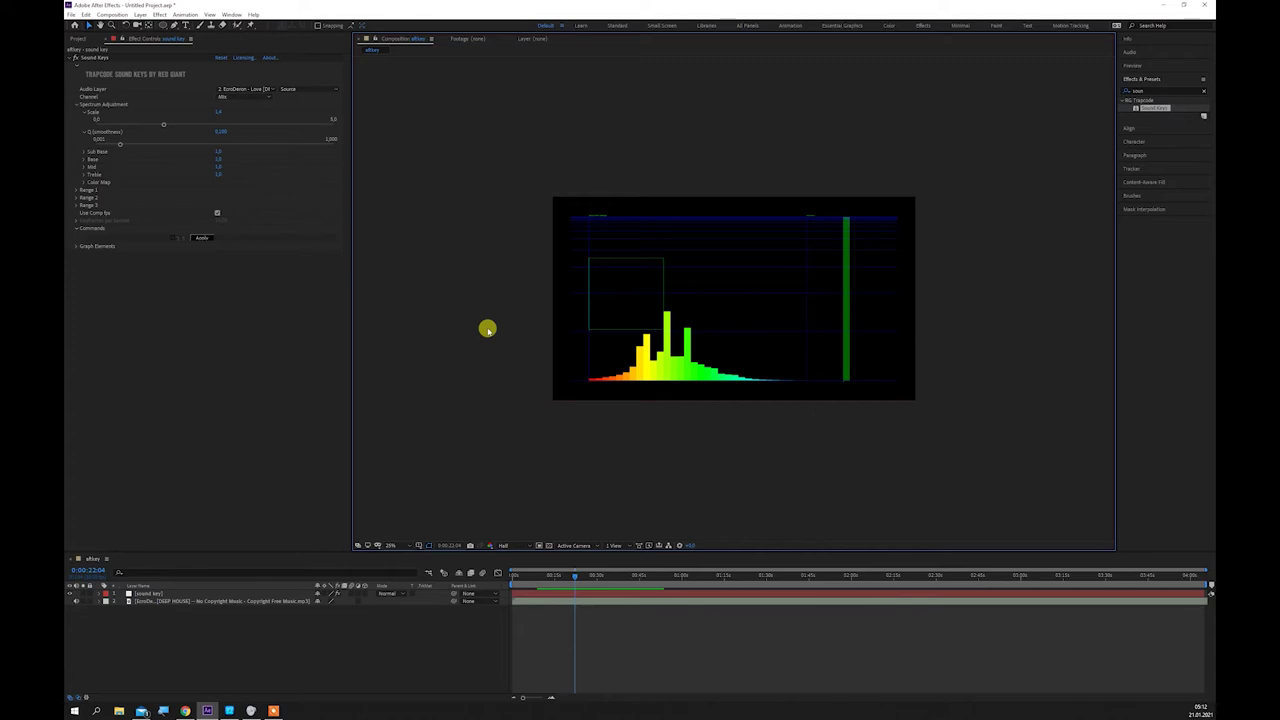
pyautogui.press('space')
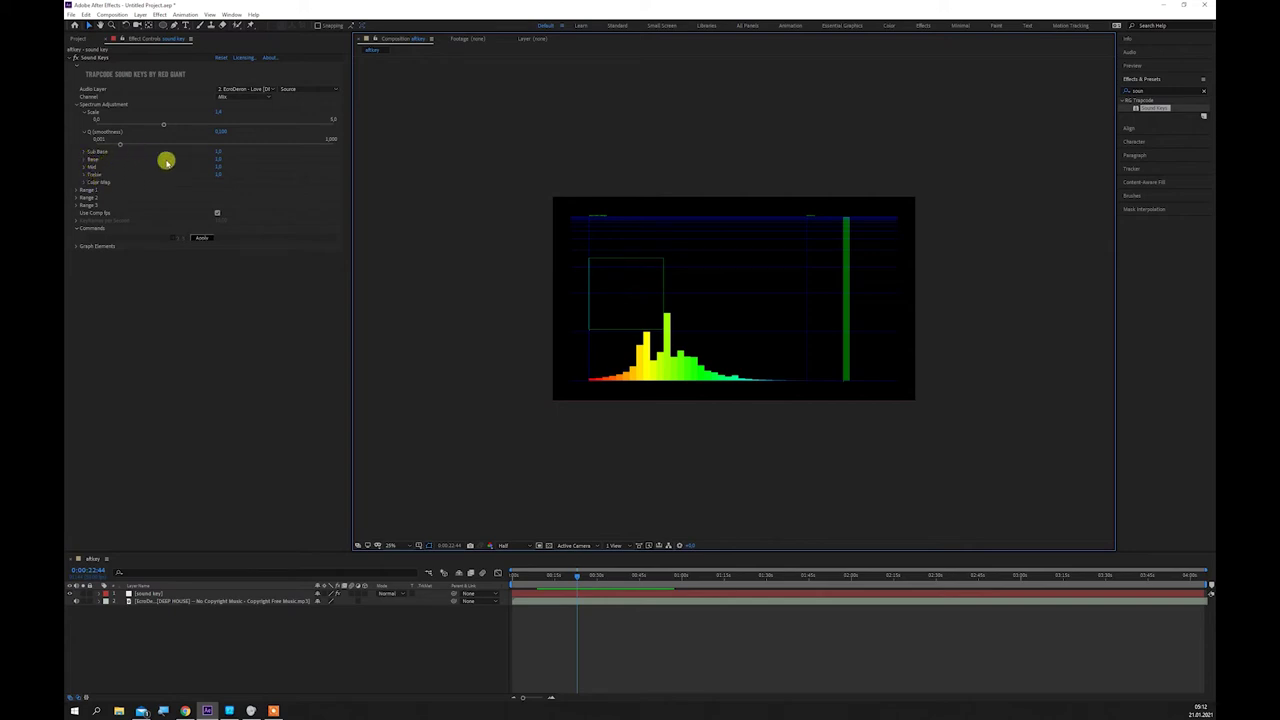
# Step: Open the spectrum's Color Map and shift the yellow stop of the color ramp closer to the red stop
pyautogui.click(85, 183)
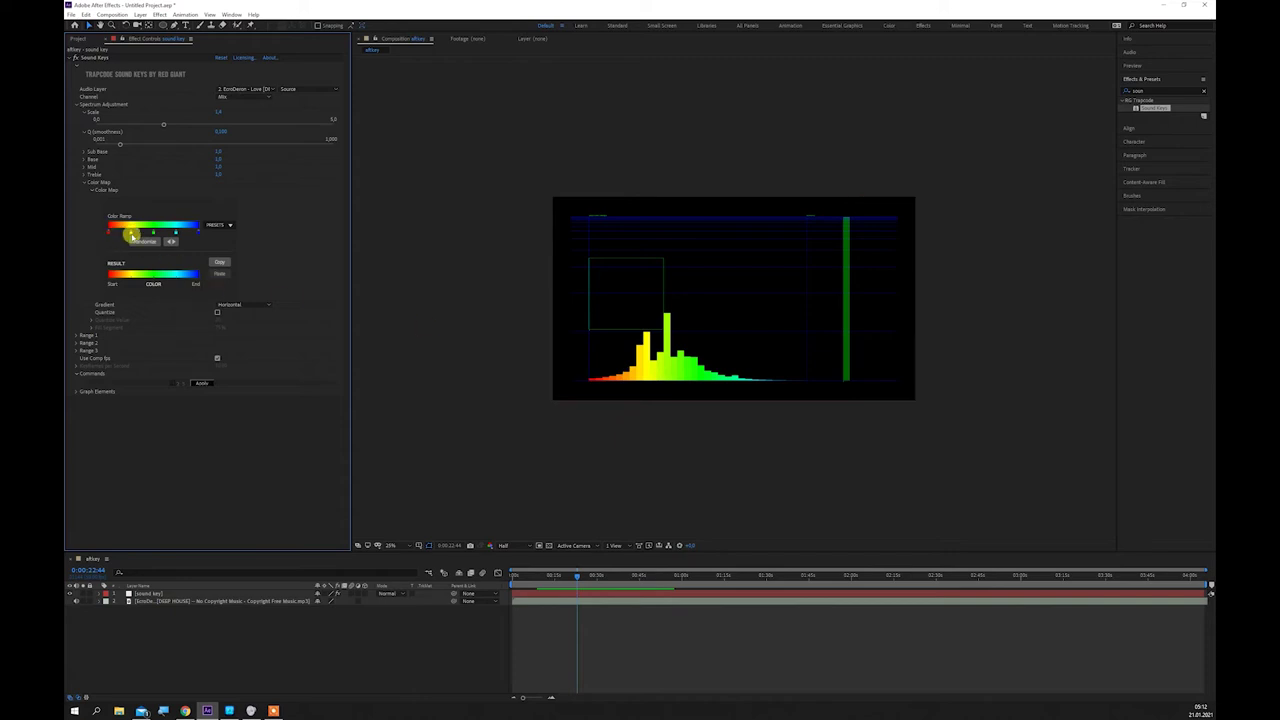
pyautogui.moveTo(131, 234); pyautogui.dragTo(148, 234)
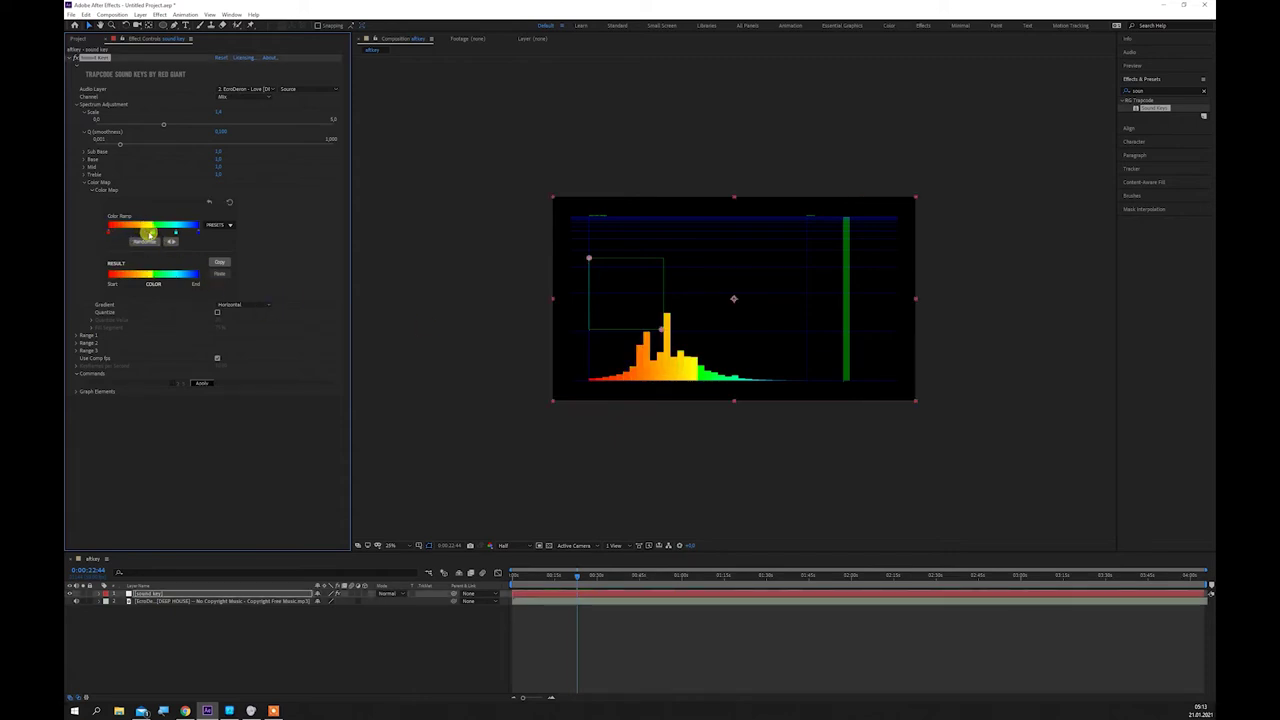
pyautogui.moveTo(150, 233); pyautogui.dragTo(120, 232)
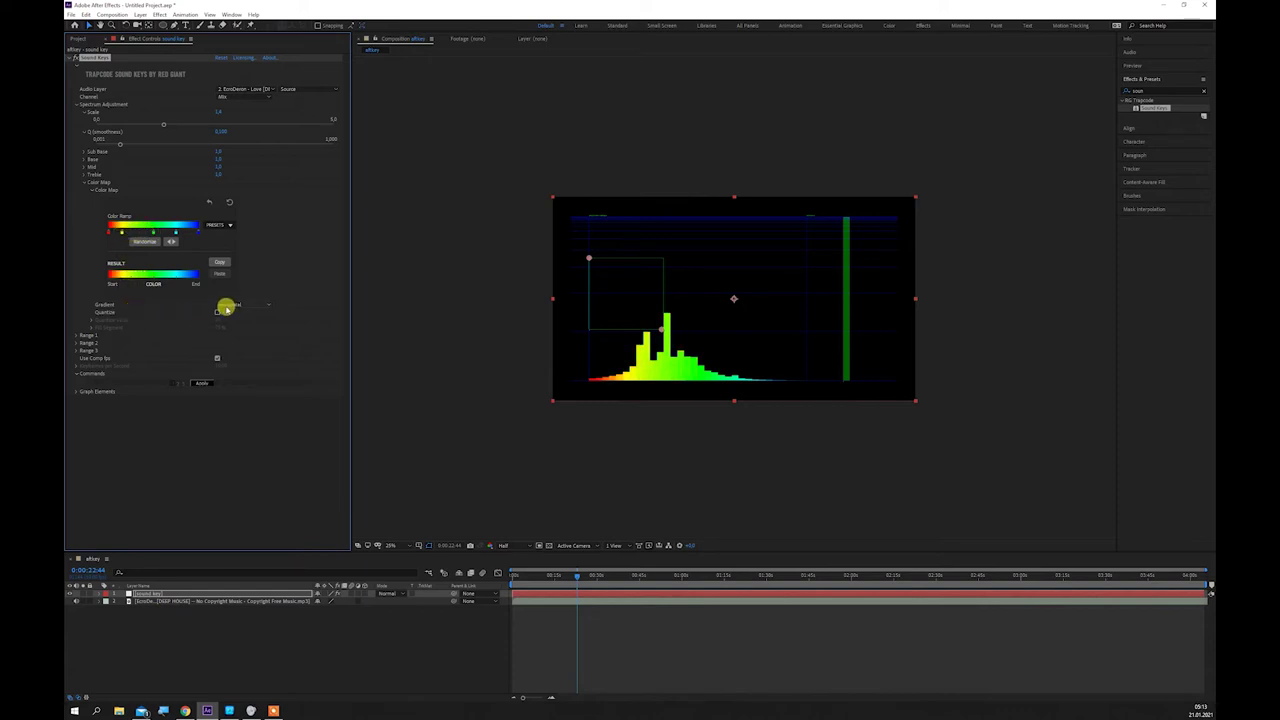
# Step: Set the color map gradient to Vertical and preview the recoloured spectrum
pyautogui.click(267, 304)
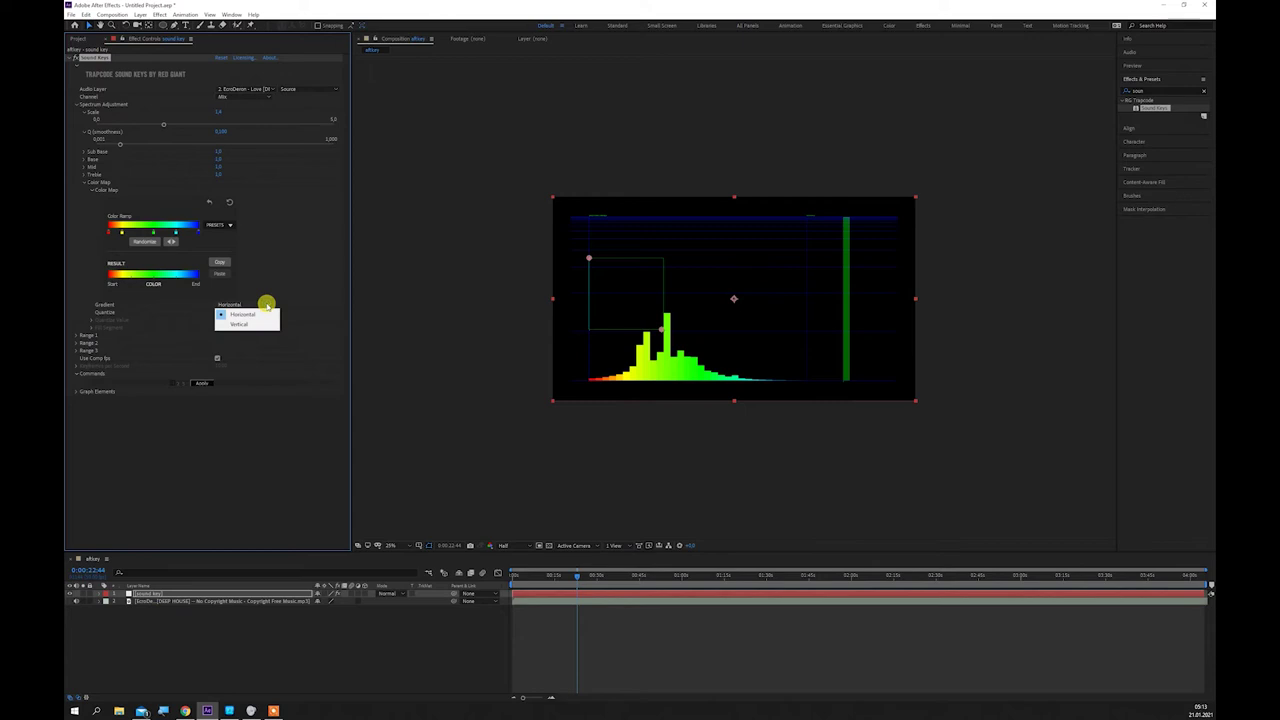
pyautogui.click(249, 324)
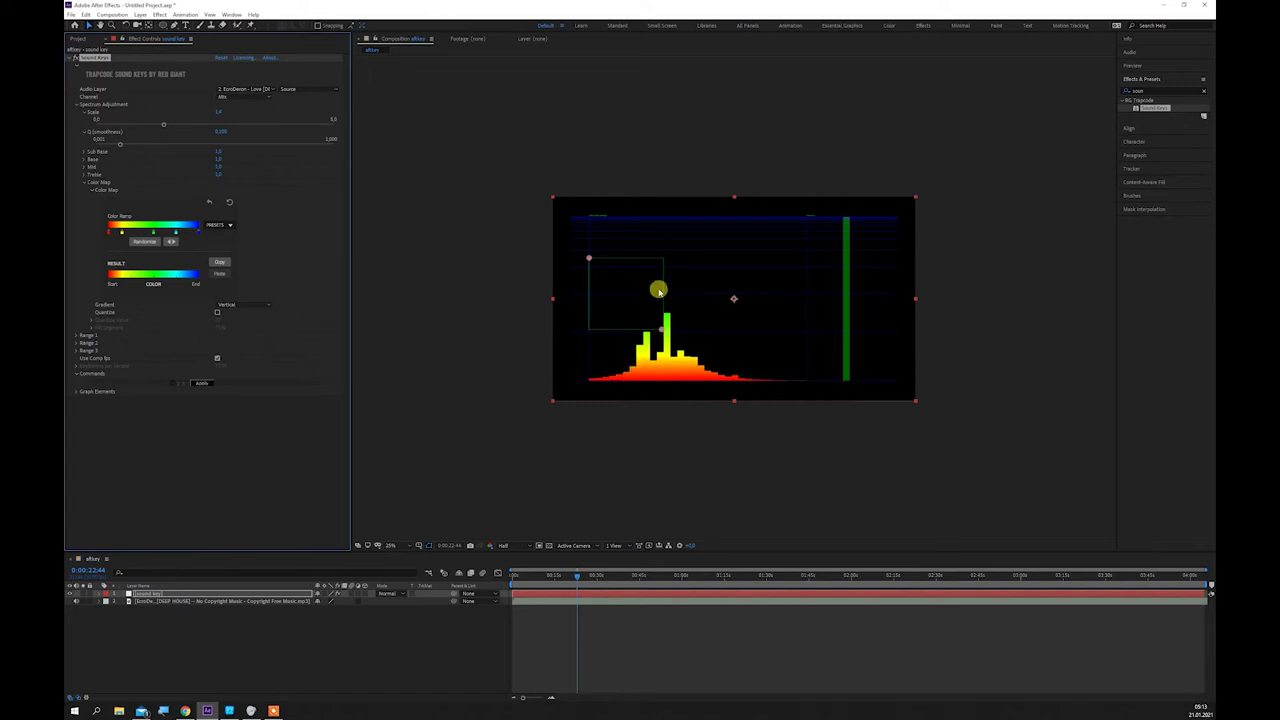
pyautogui.press('space')
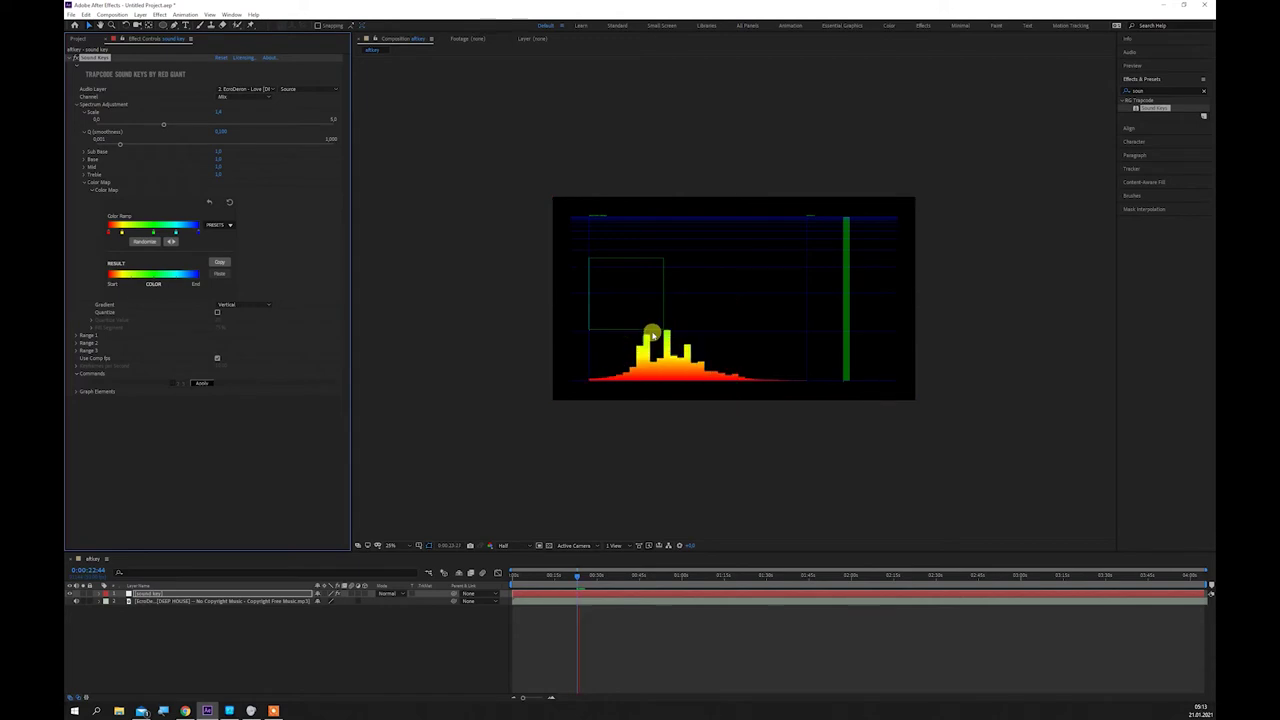
pyautogui.press('space')
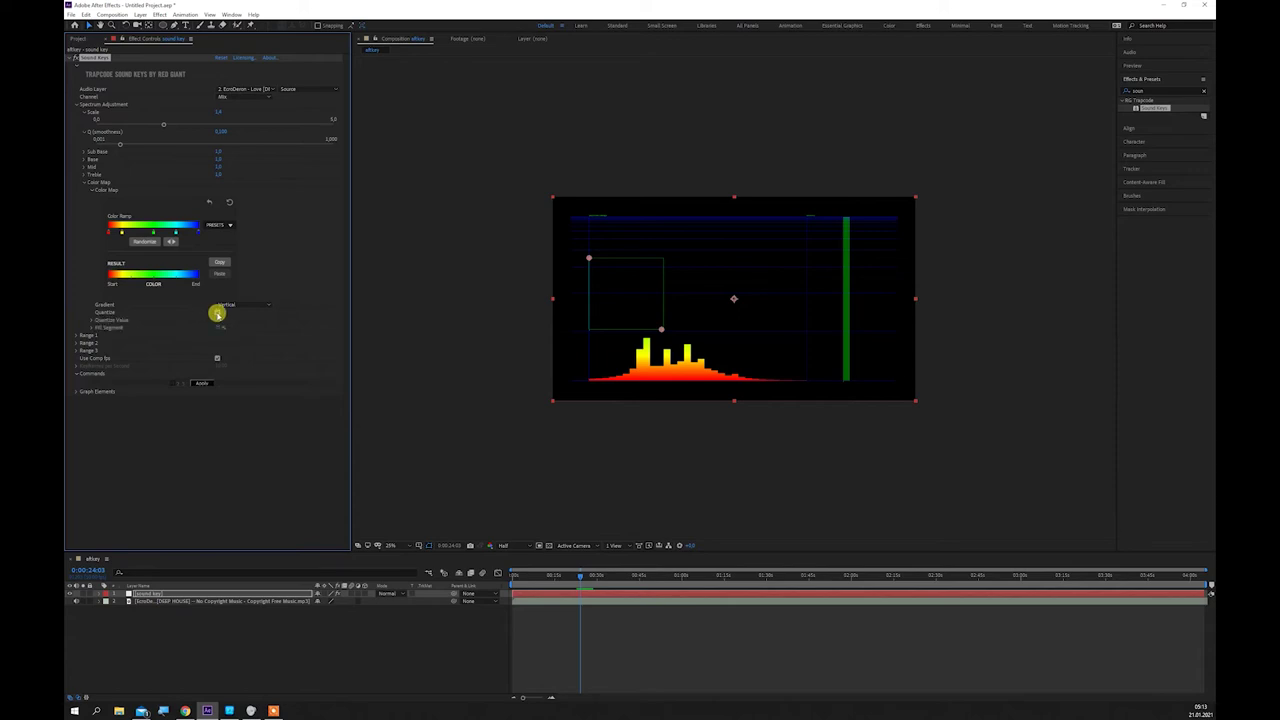
# Step: Enable Quantize for the spectrum, raise Quantize Value to 50, and lower Fill Segment to its minimum
pyautogui.click(217, 313)
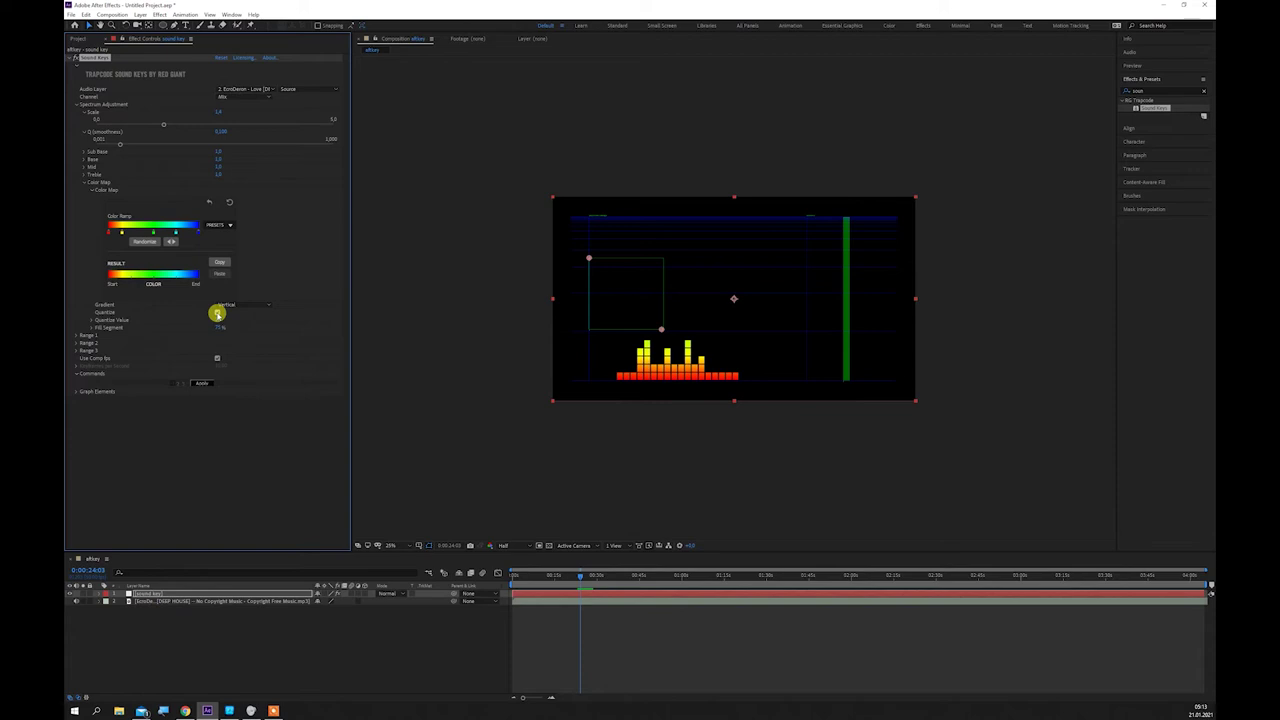
pyautogui.click(91, 319)
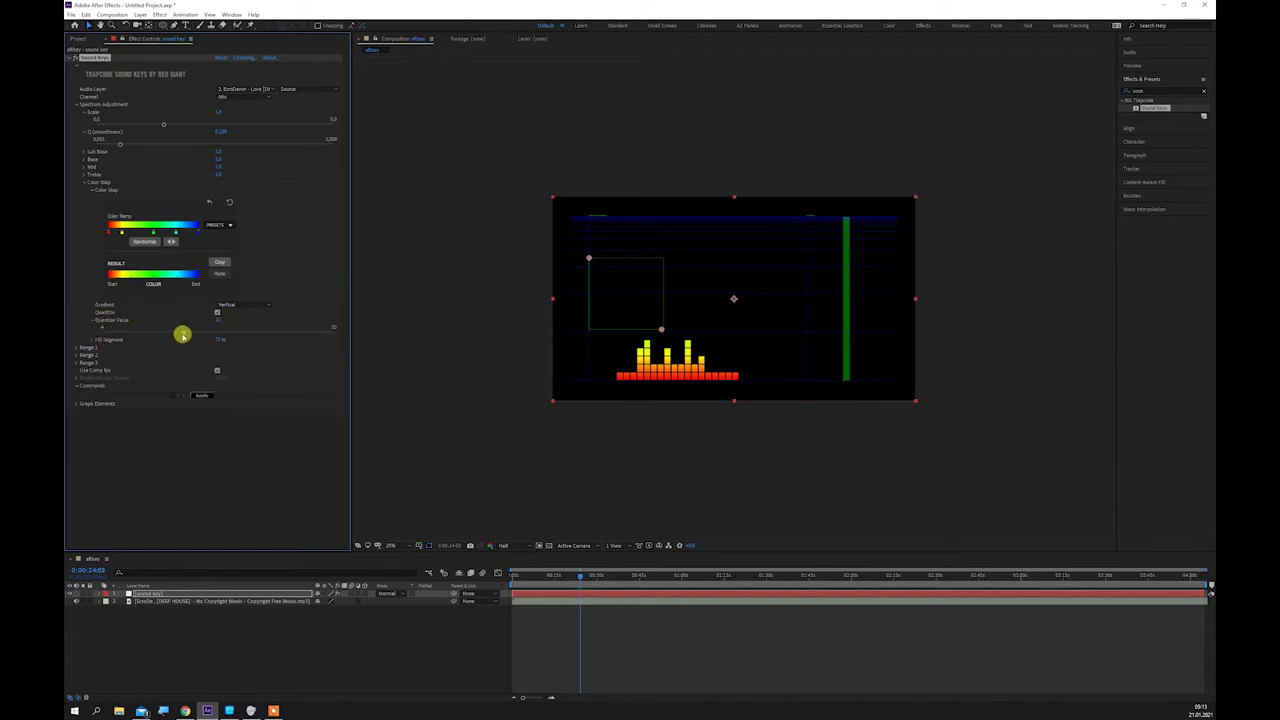
pyautogui.moveTo(184, 335); pyautogui.dragTo(337, 337)
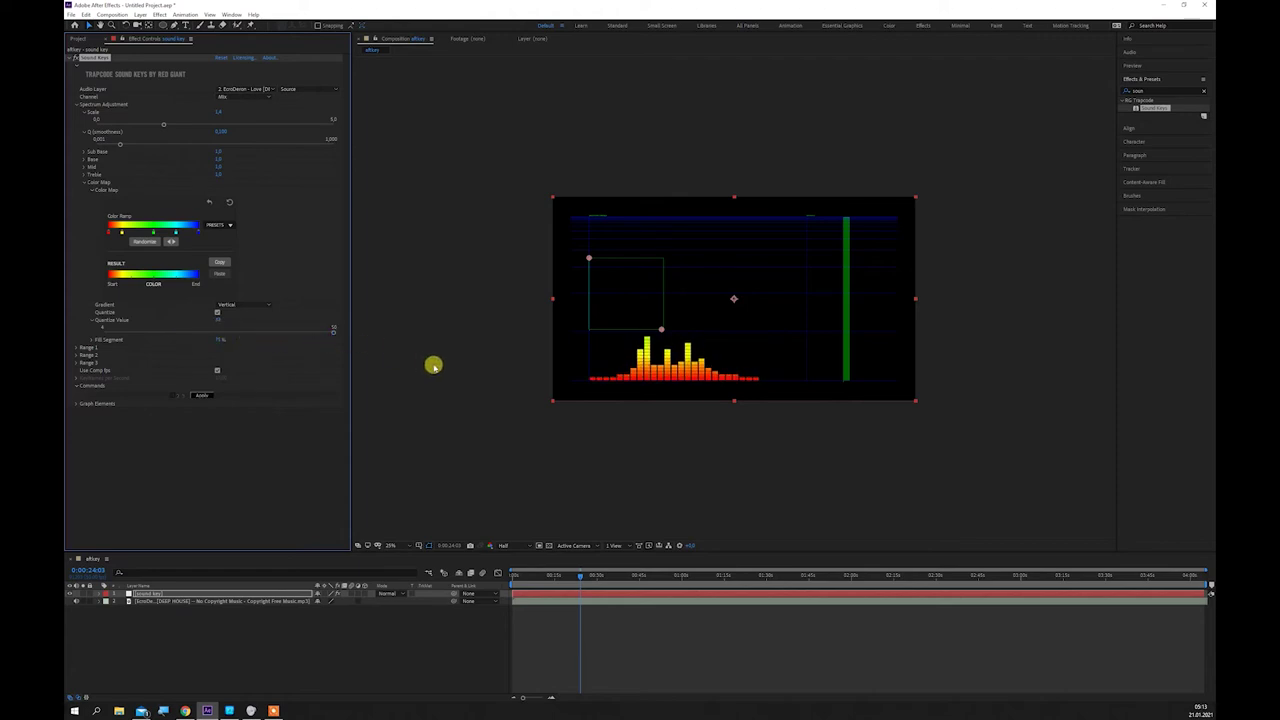
pyautogui.click(91, 340)
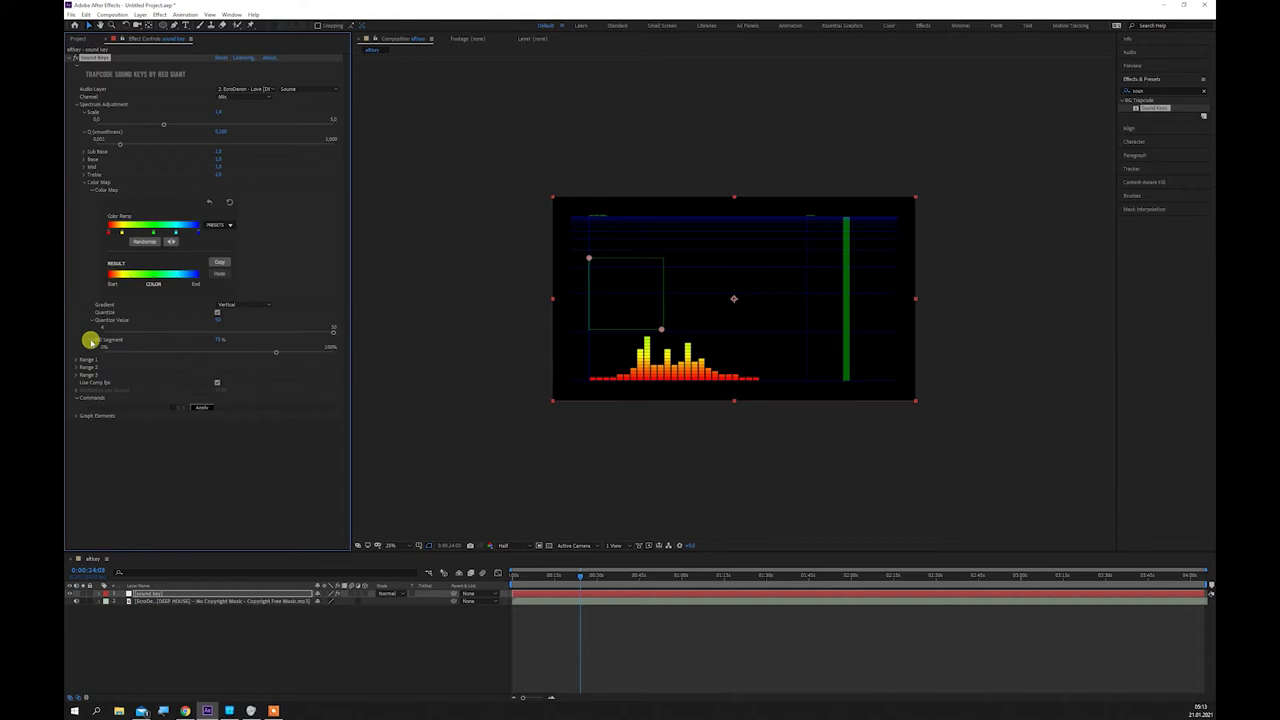
pyautogui.moveTo(300, 355); pyautogui.dragTo(110, 355)
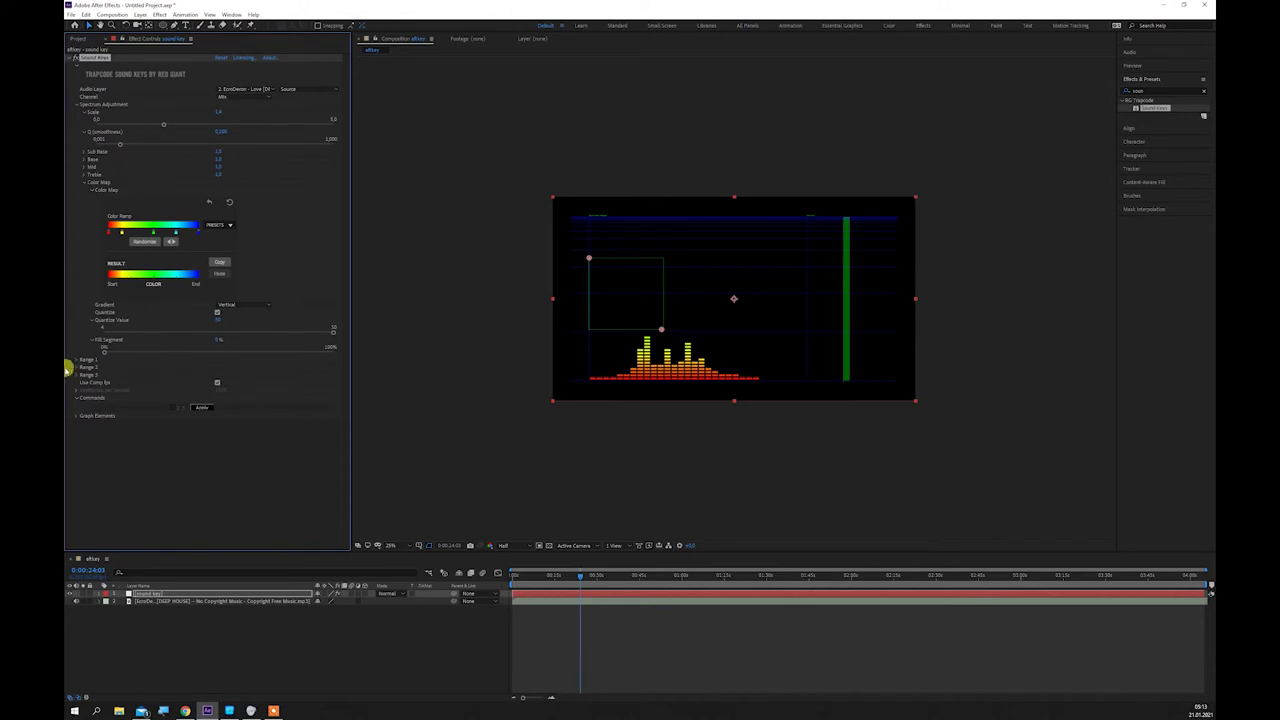
# Step: Open the Range 1 settings and switch the range inactive and active again
pyautogui.click(77, 359)
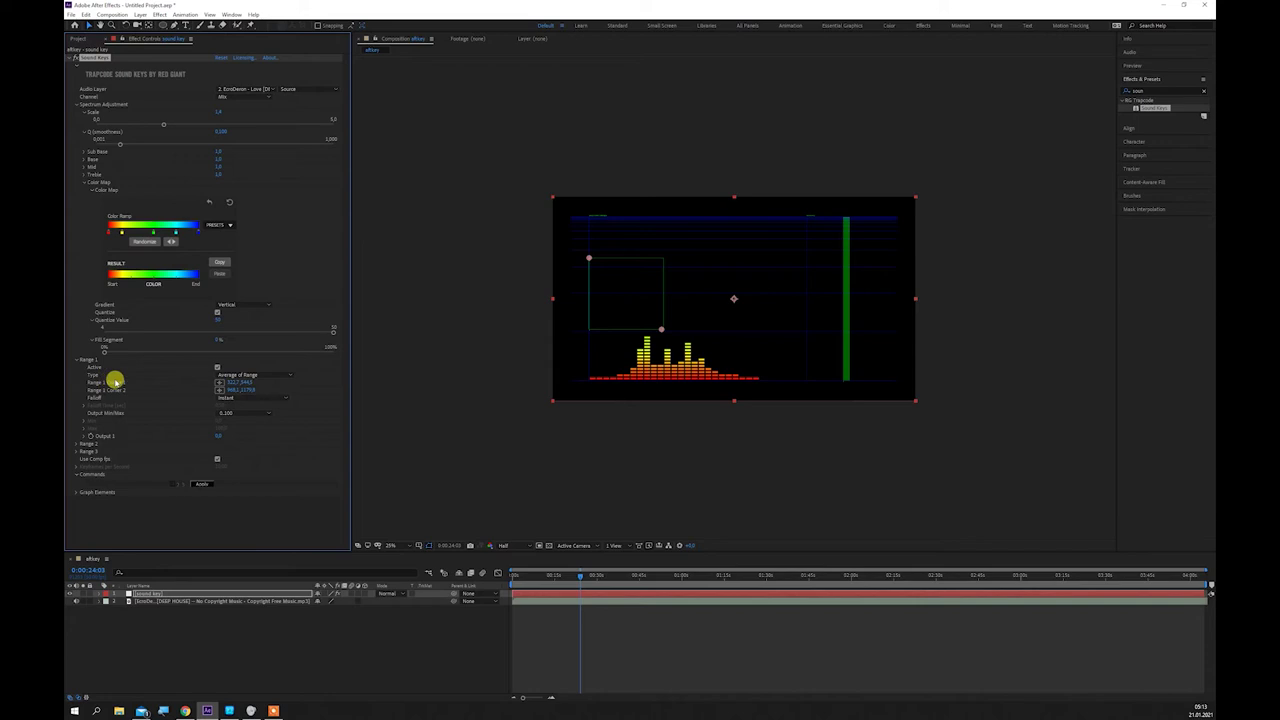
pyautogui.click(218, 368)
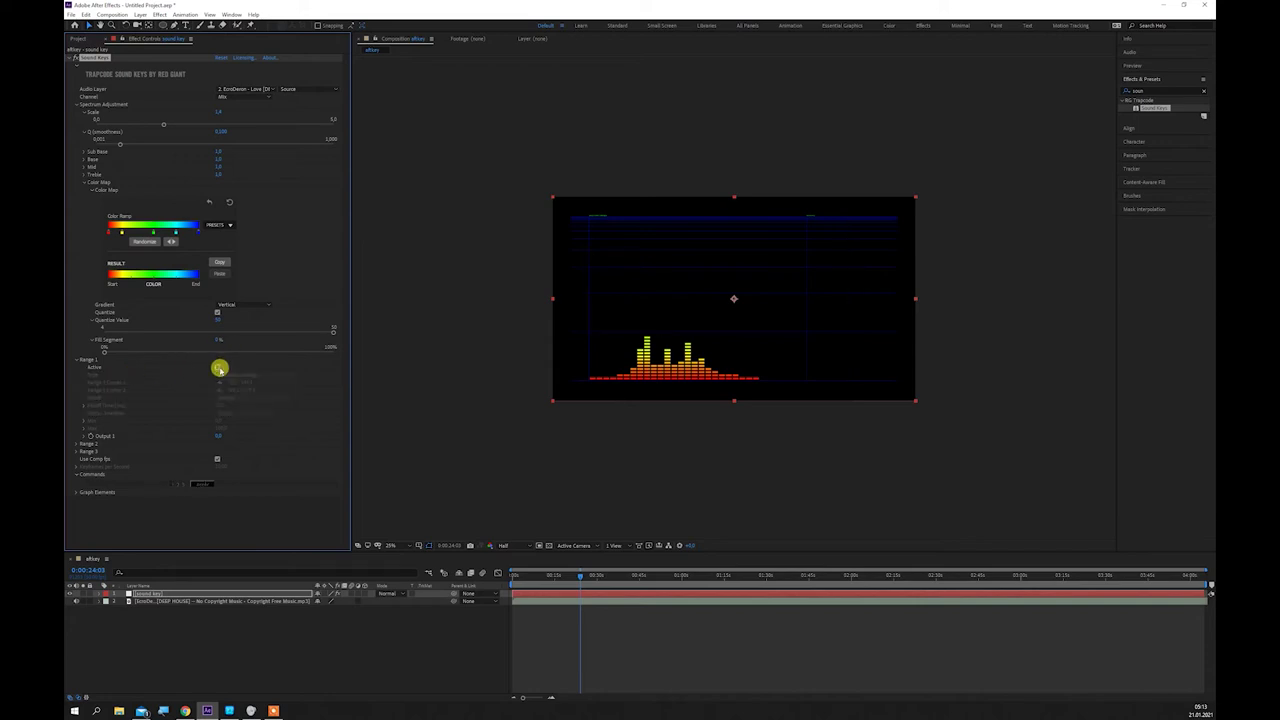
pyautogui.click(218, 368)
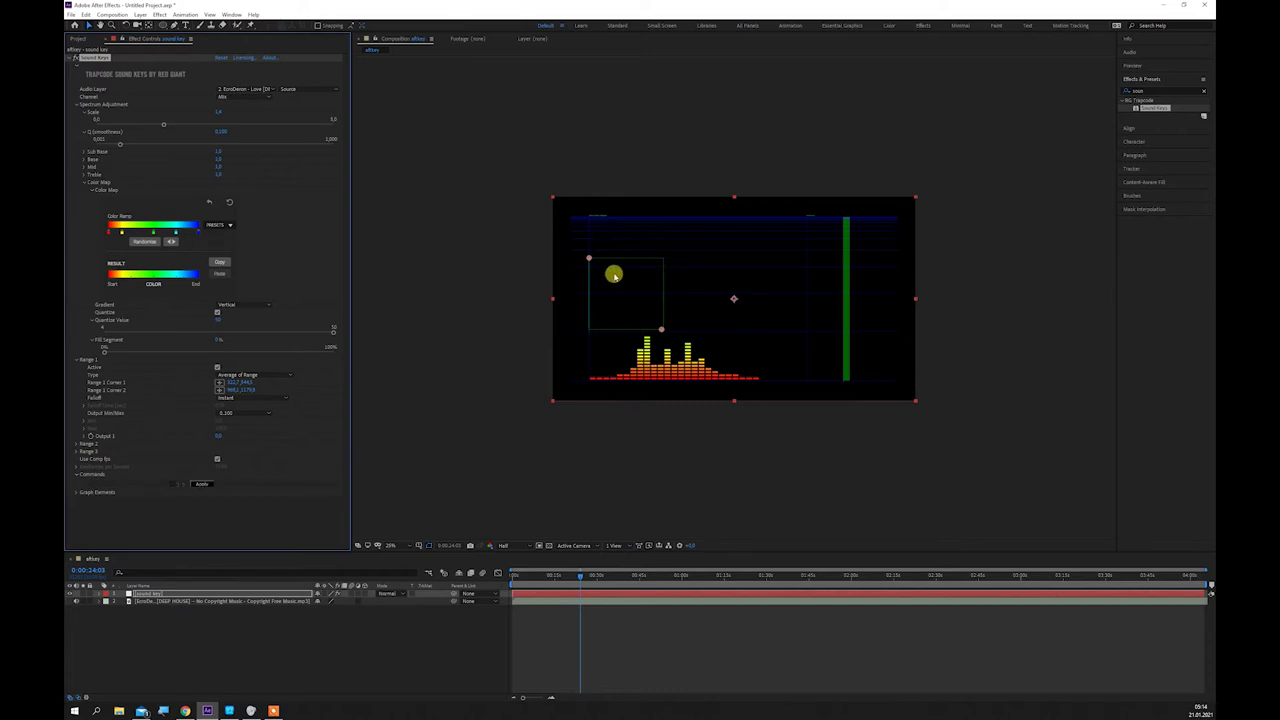
# Step: Activate Range 2 and Range 3 to try additional output ranges, and deactivate both again
pyautogui.click(76, 444)
pyautogui.click(217, 452)
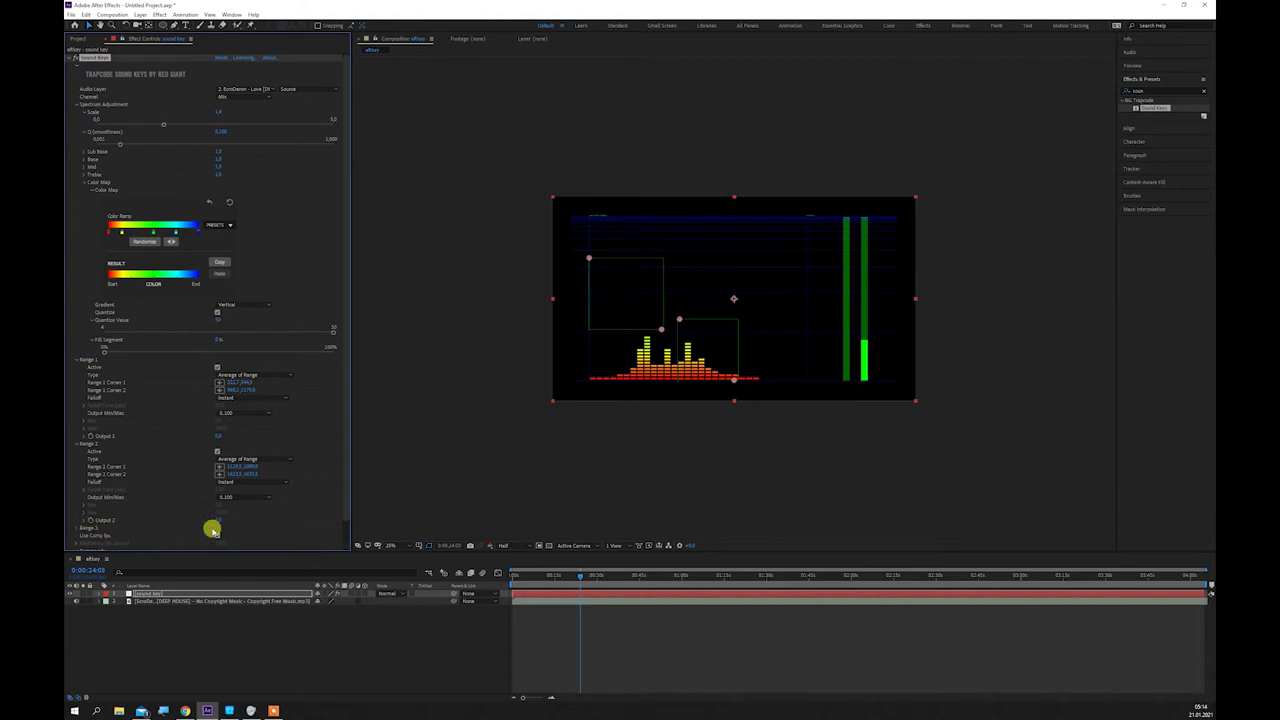
pyautogui.click(76, 527)
pyautogui.scroll(-1, 150, 510)
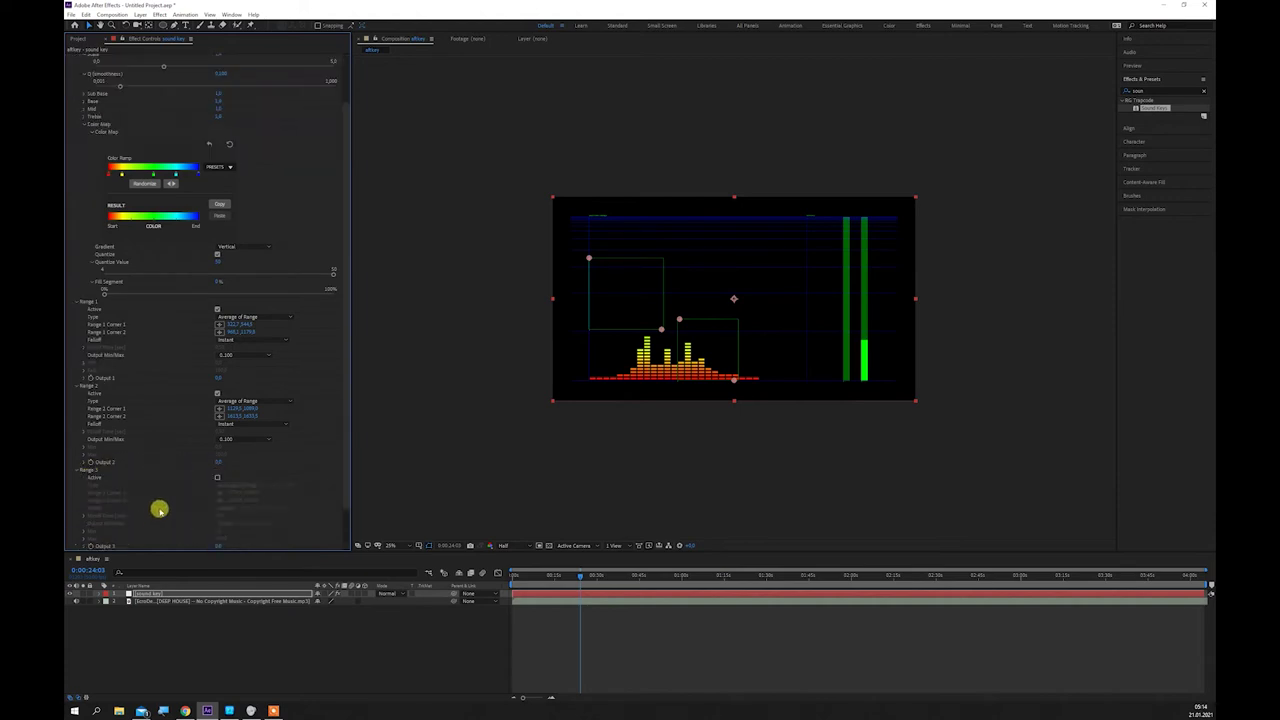
pyautogui.click(217, 478)
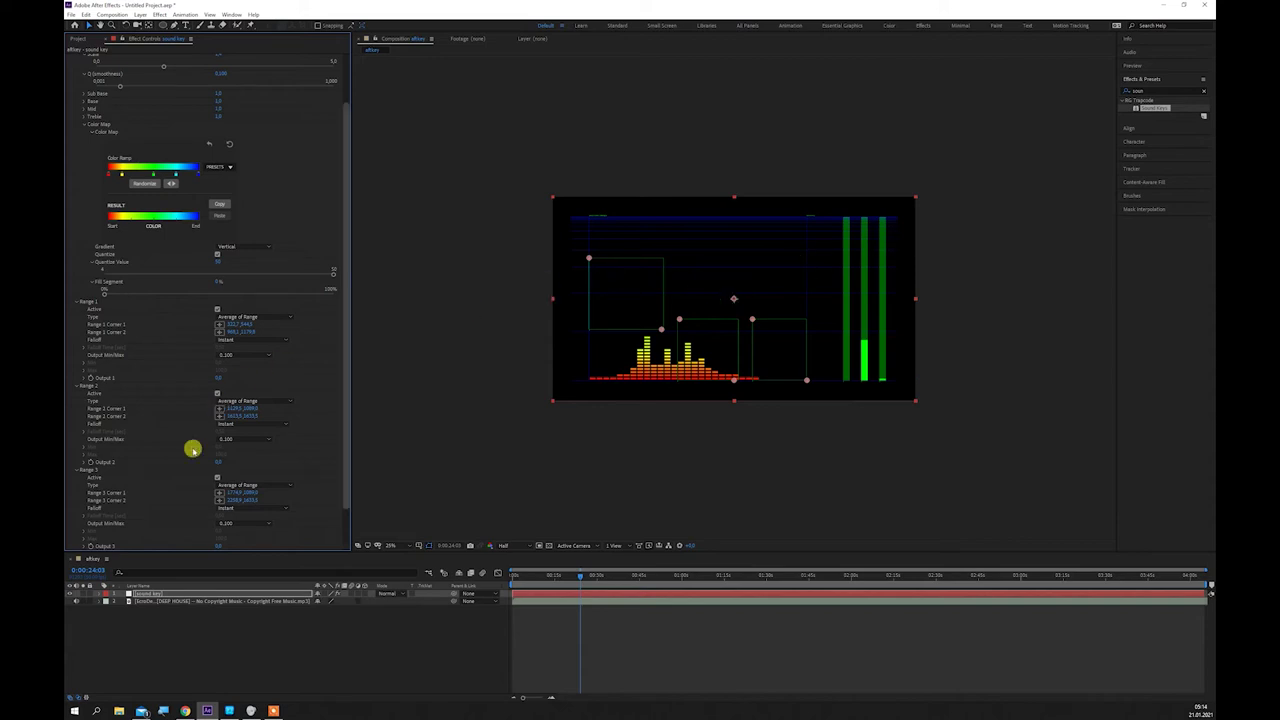
pyautogui.click(217, 478)
pyautogui.click(217, 393)
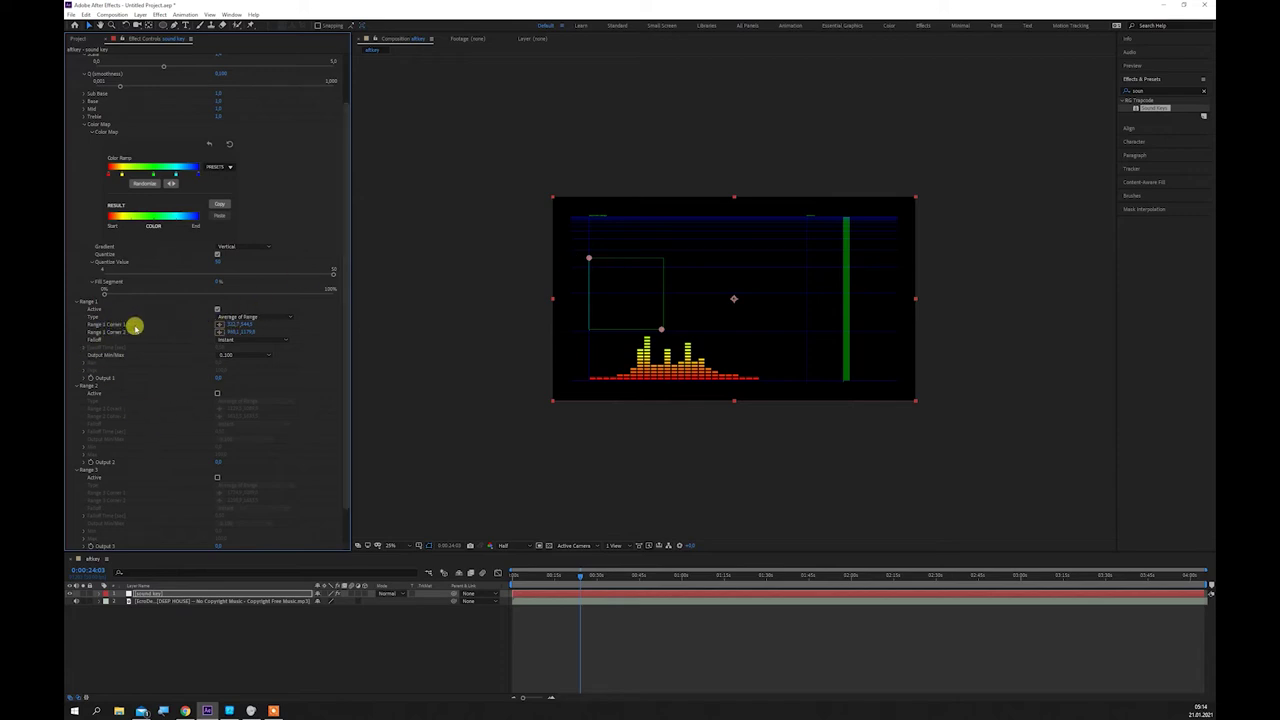
# Step: Move to a louder moment at about 34 seconds and lower the spectrum's Scale slightly so the tallest bar fits the graph
pyautogui.click(589, 259)
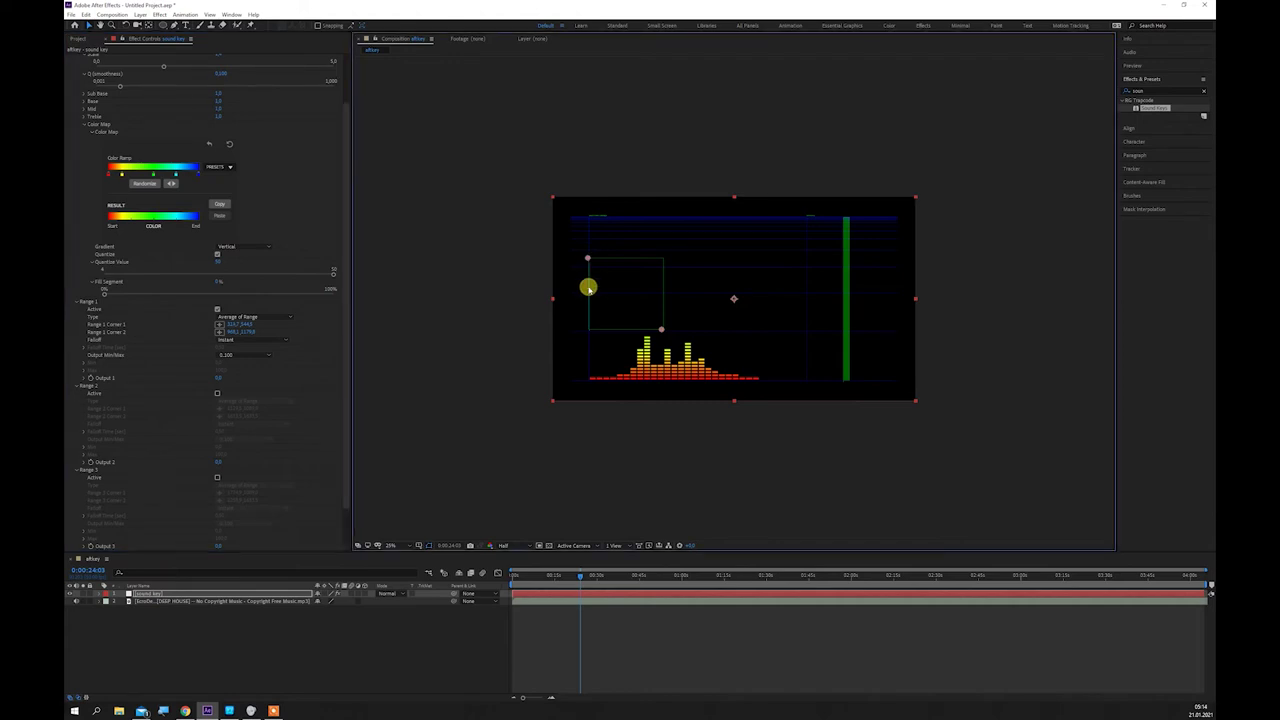
pyautogui.moveTo(580, 577); pyautogui.dragTo(610, 572)
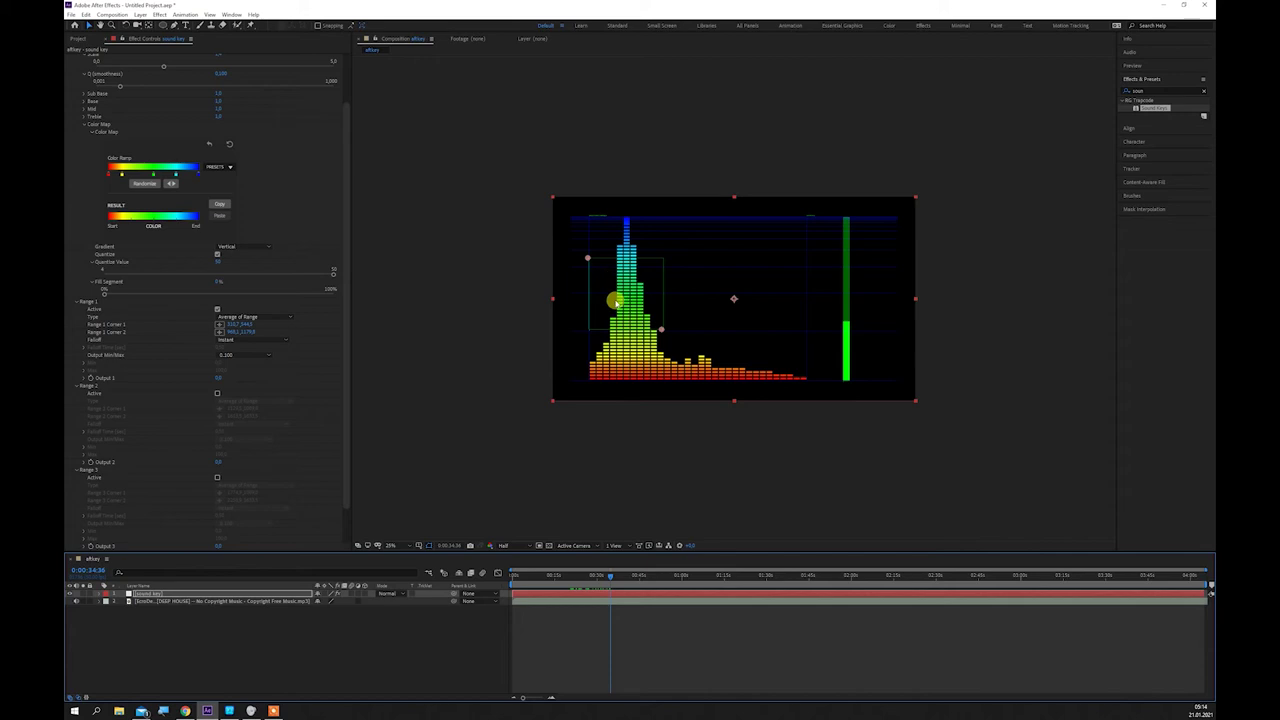
pyautogui.click(162, 68)
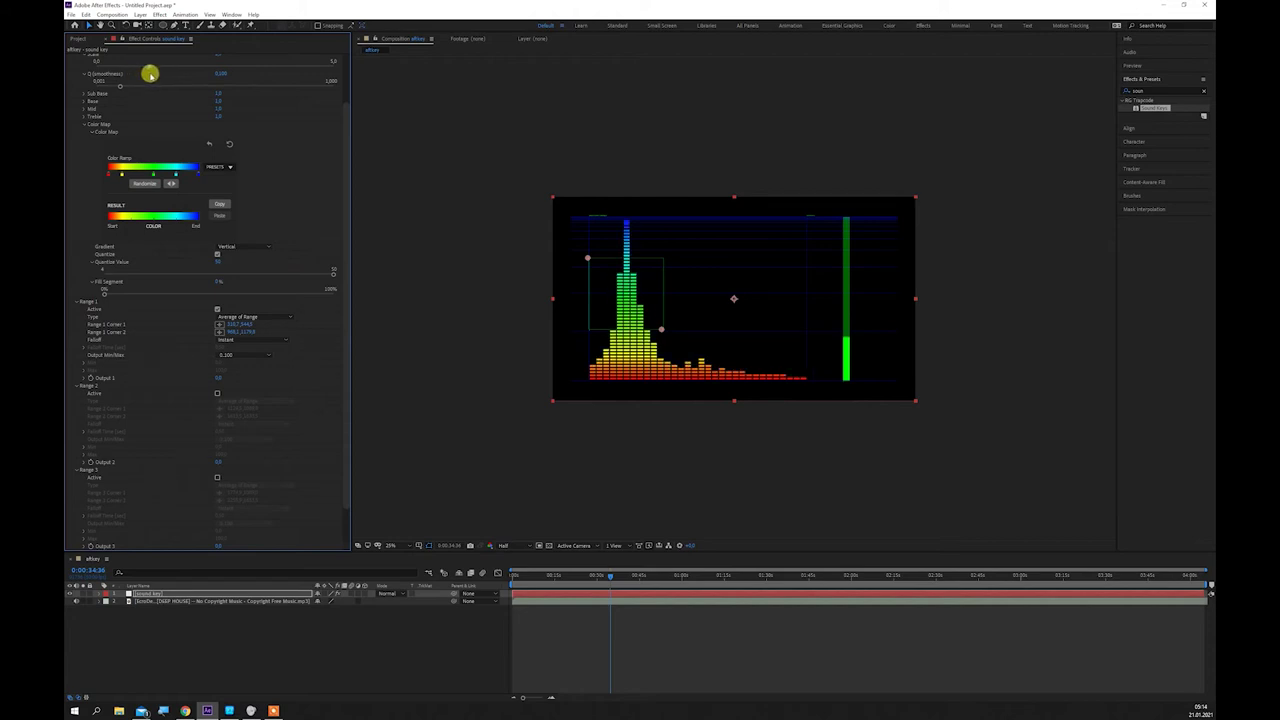
# Step: Narrow the Range 1 box to the tallest bass bar by repositioning both corners, and preview its output meter
pyautogui.click(606, 237)
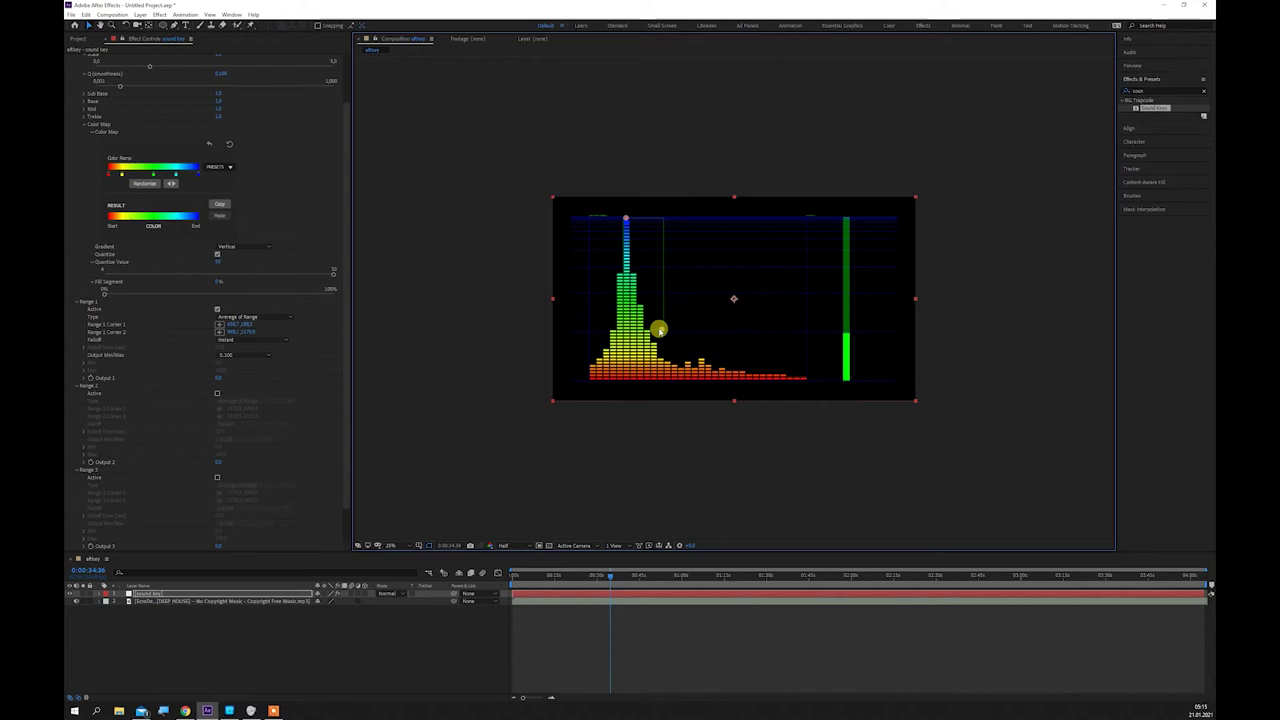
pyautogui.moveTo(659, 330); pyautogui.dragTo(631, 377)
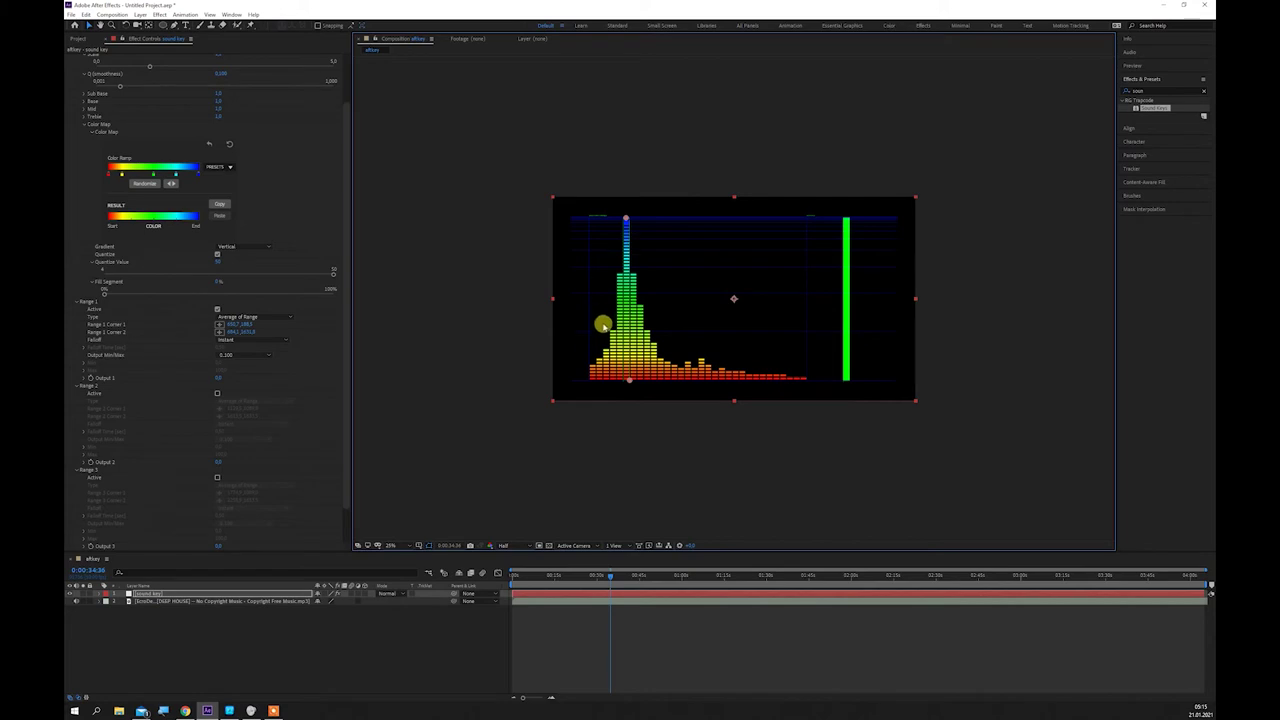
pyautogui.moveTo(628, 378); pyautogui.dragTo(630, 368)
pyautogui.press('space')
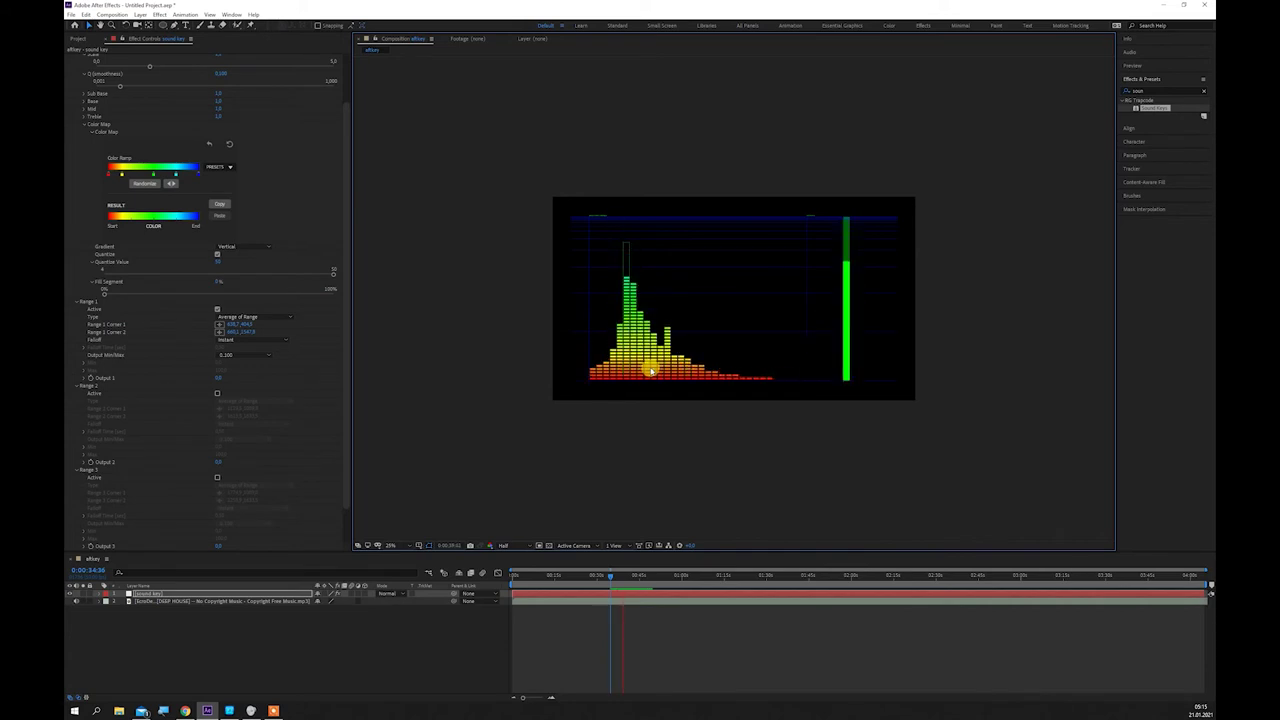
pyautogui.click(650, 370)
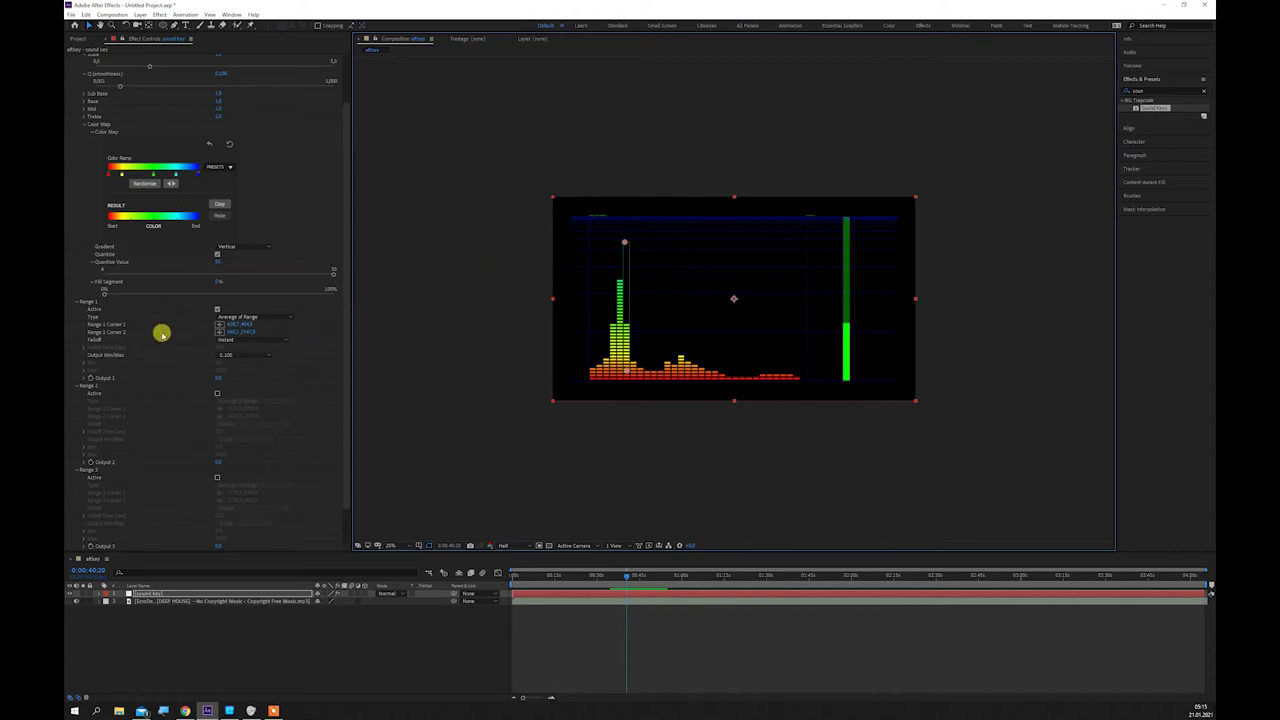
# Step: Set the Falloff of Range 1 to Exponential and preview how the output meter decays
pyautogui.click(275, 340)
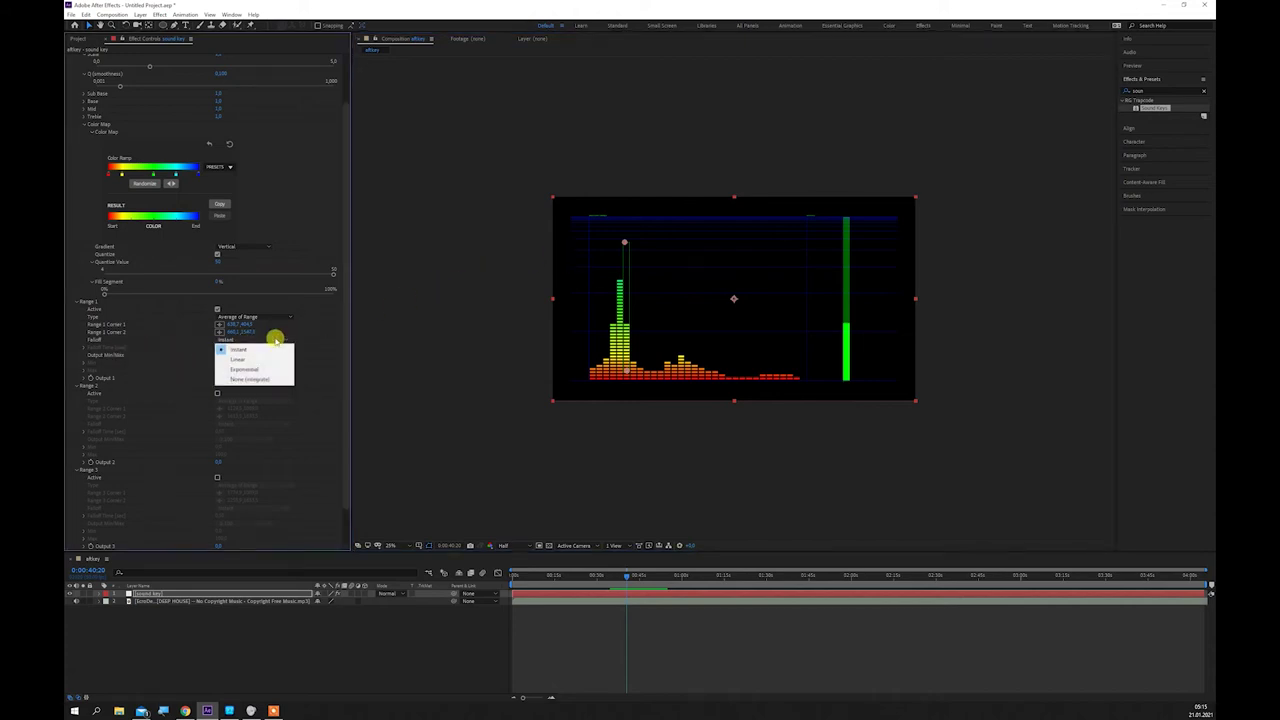
pyautogui.click(252, 369)
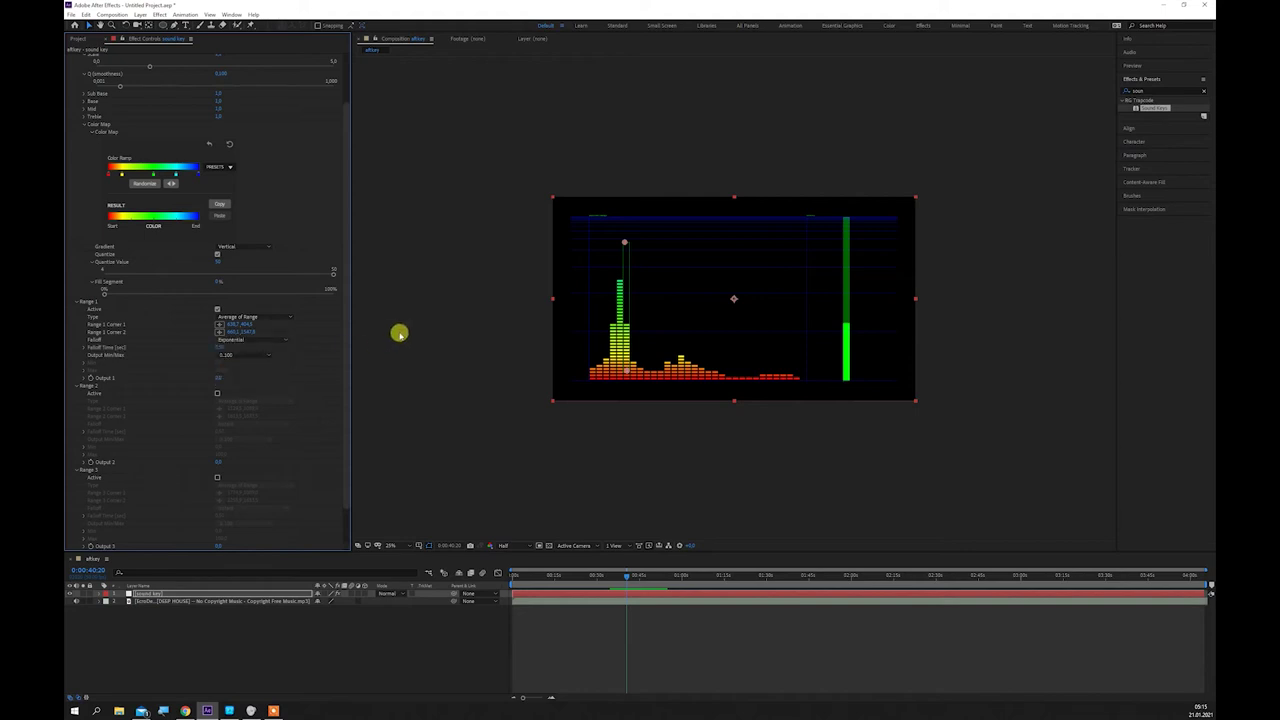
pyautogui.press('space')
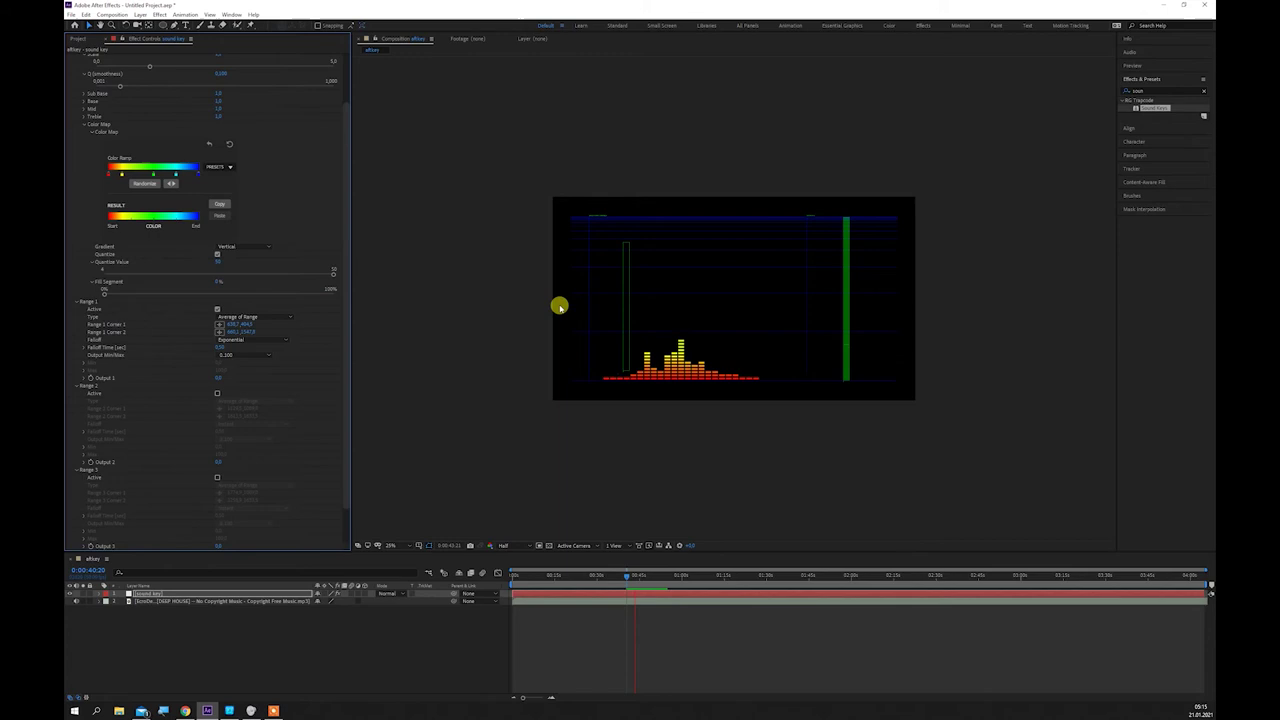
pyautogui.press('space')
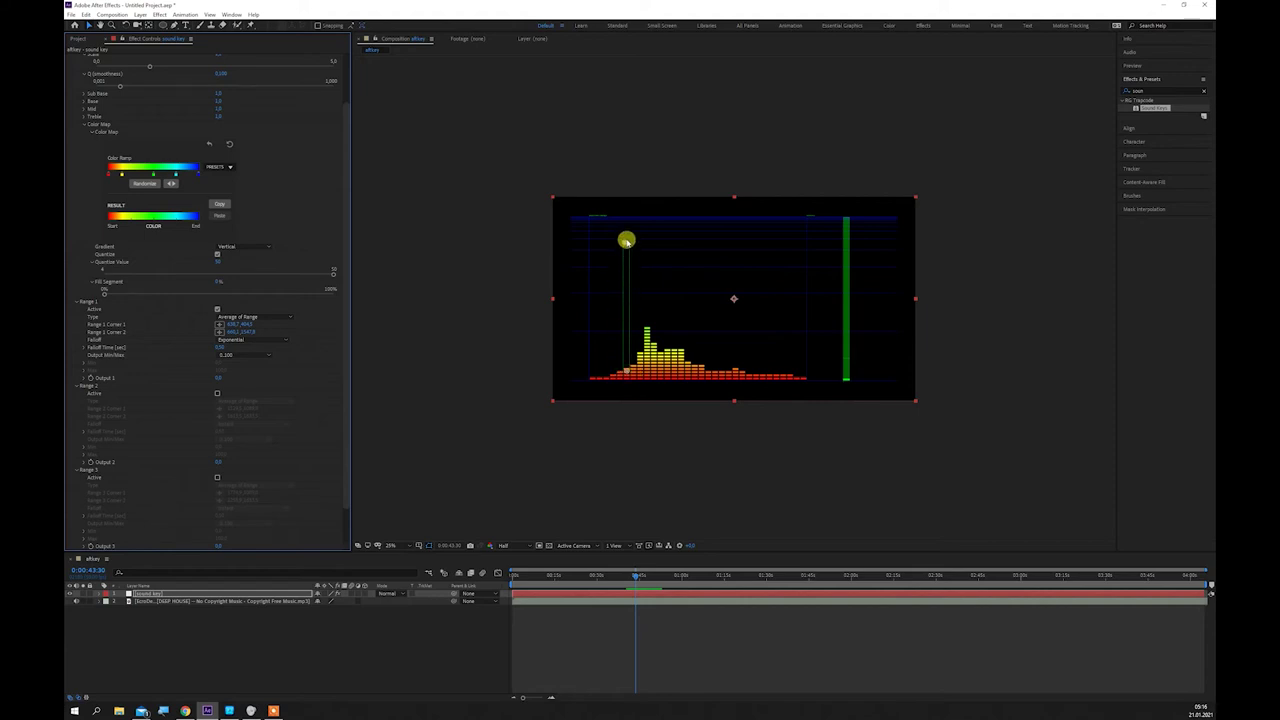
# Step: Review the Output Min/Max options of Range 1, then raise Output 1 to 100 and preview the playback
pyautogui.click(266, 355)
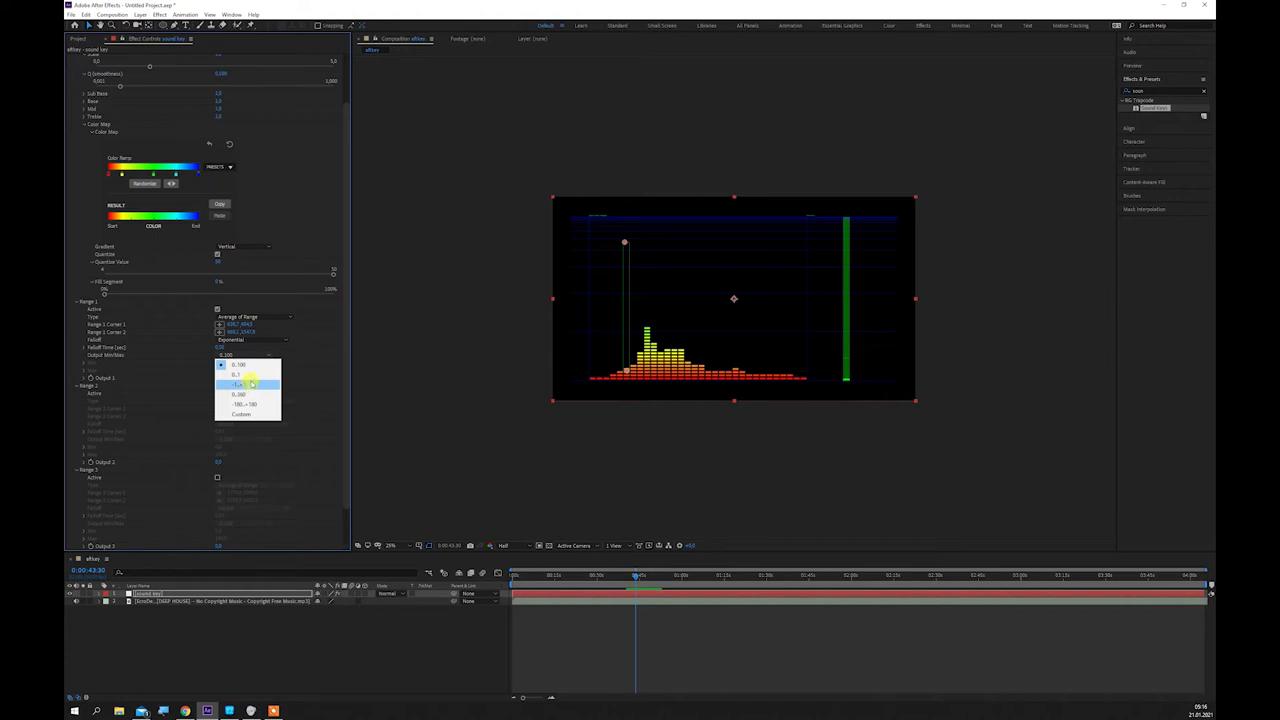
pyautogui.click(288, 358)
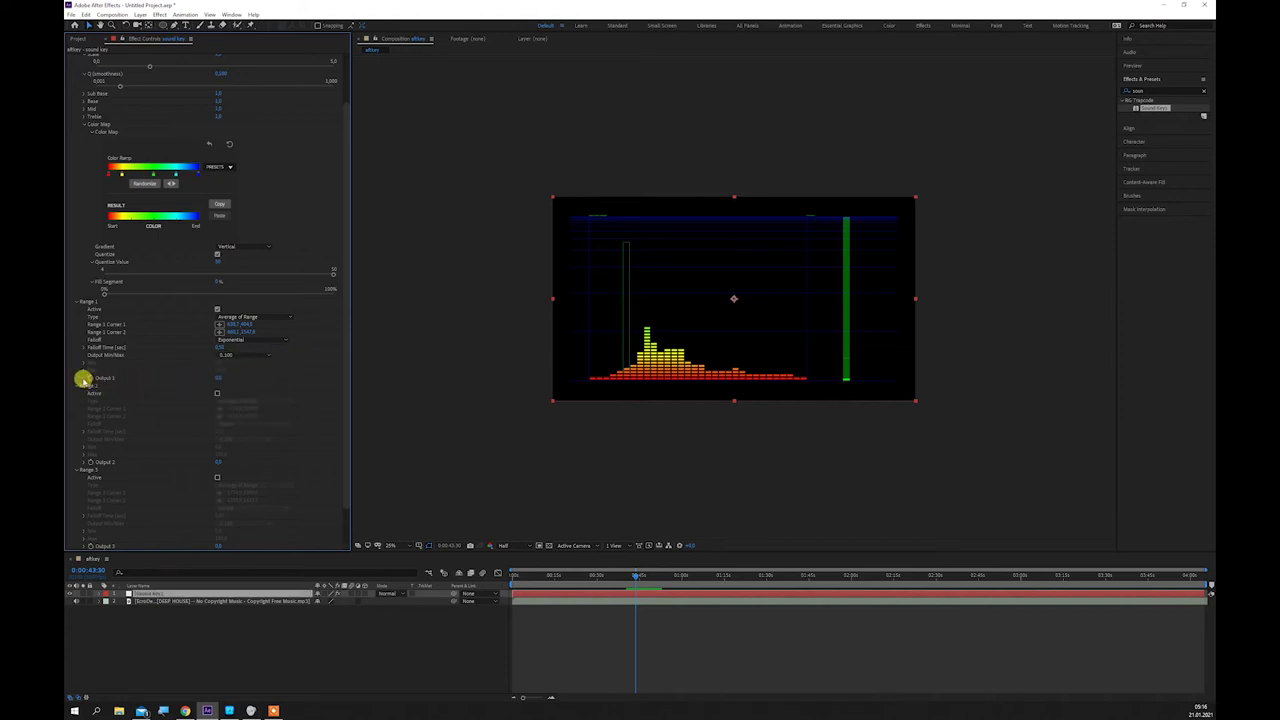
pyautogui.click(84, 378)
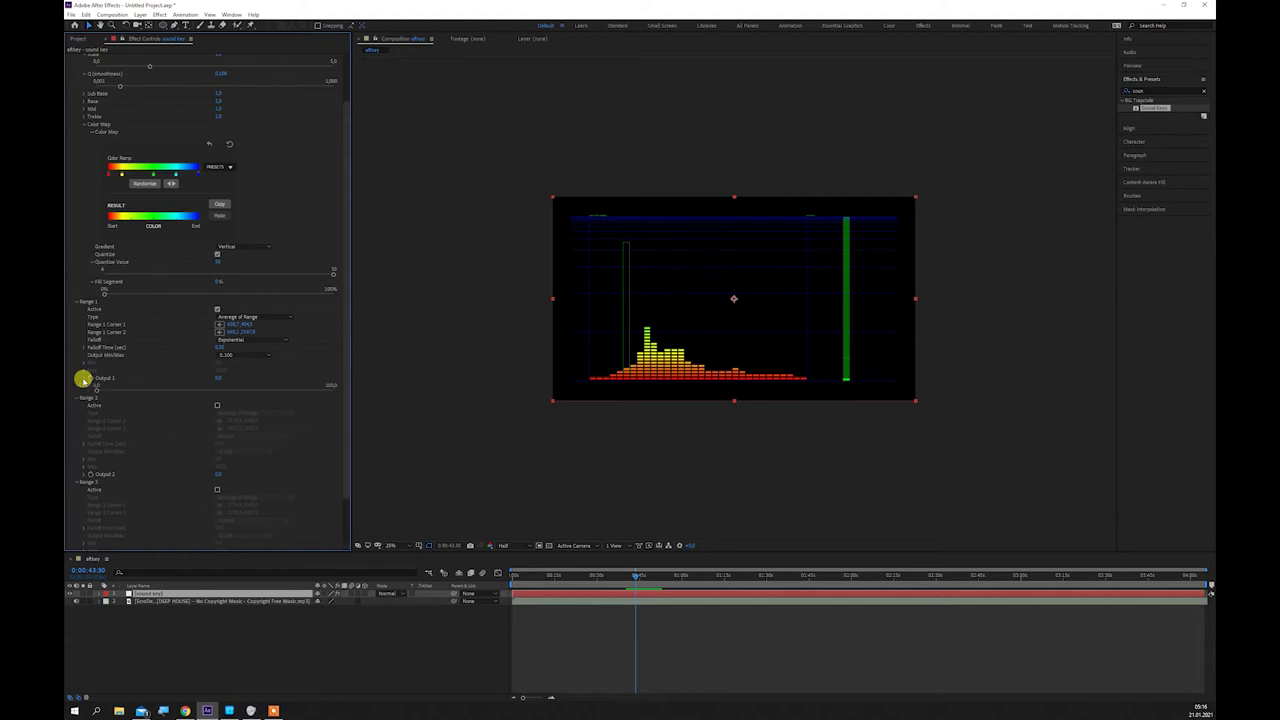
pyautogui.moveTo(99, 392); pyautogui.dragTo(211, 391)
pyautogui.press('space')
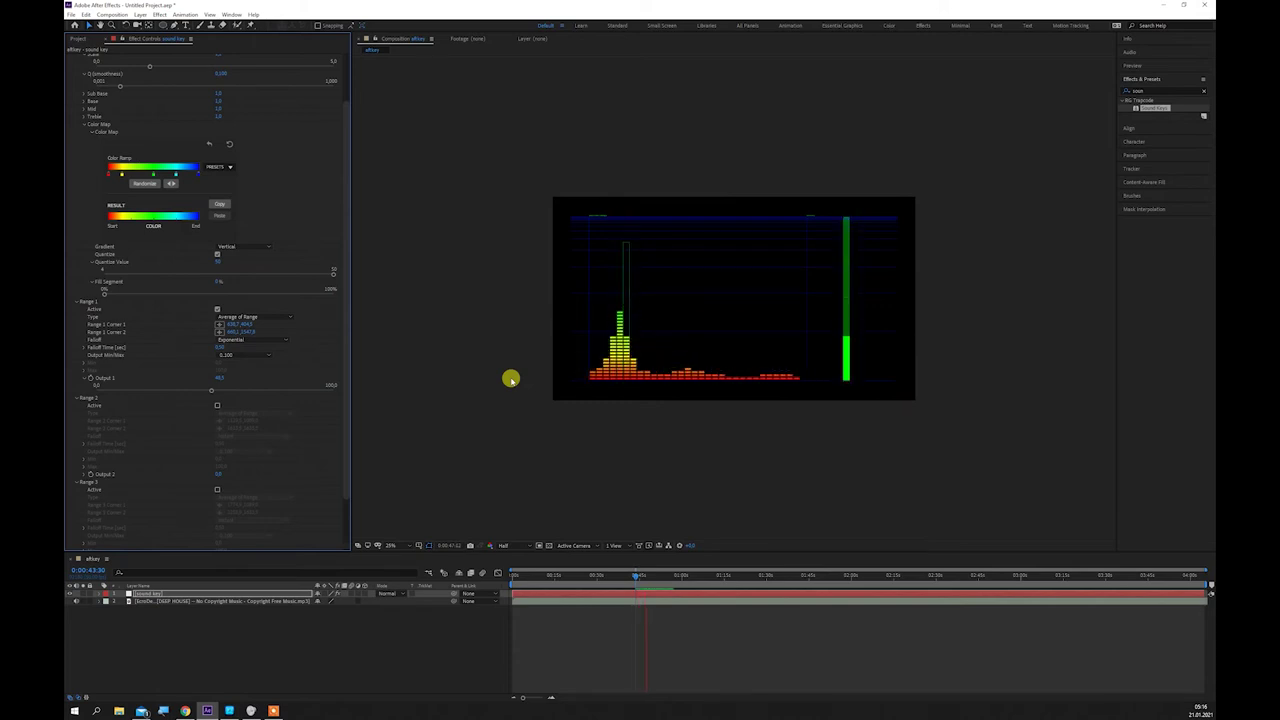
pyautogui.click(209, 391)
pyautogui.moveTo(309, 388); pyautogui.dragTo(456, 388)
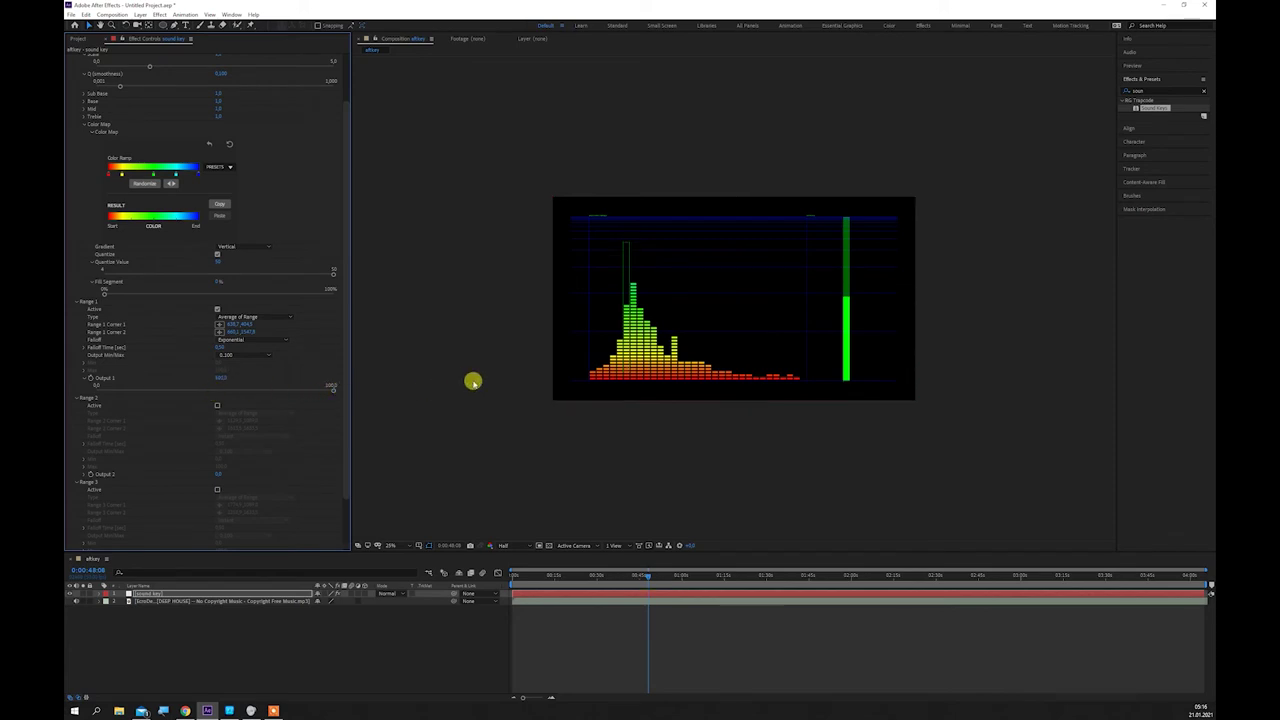
pyautogui.press('space')
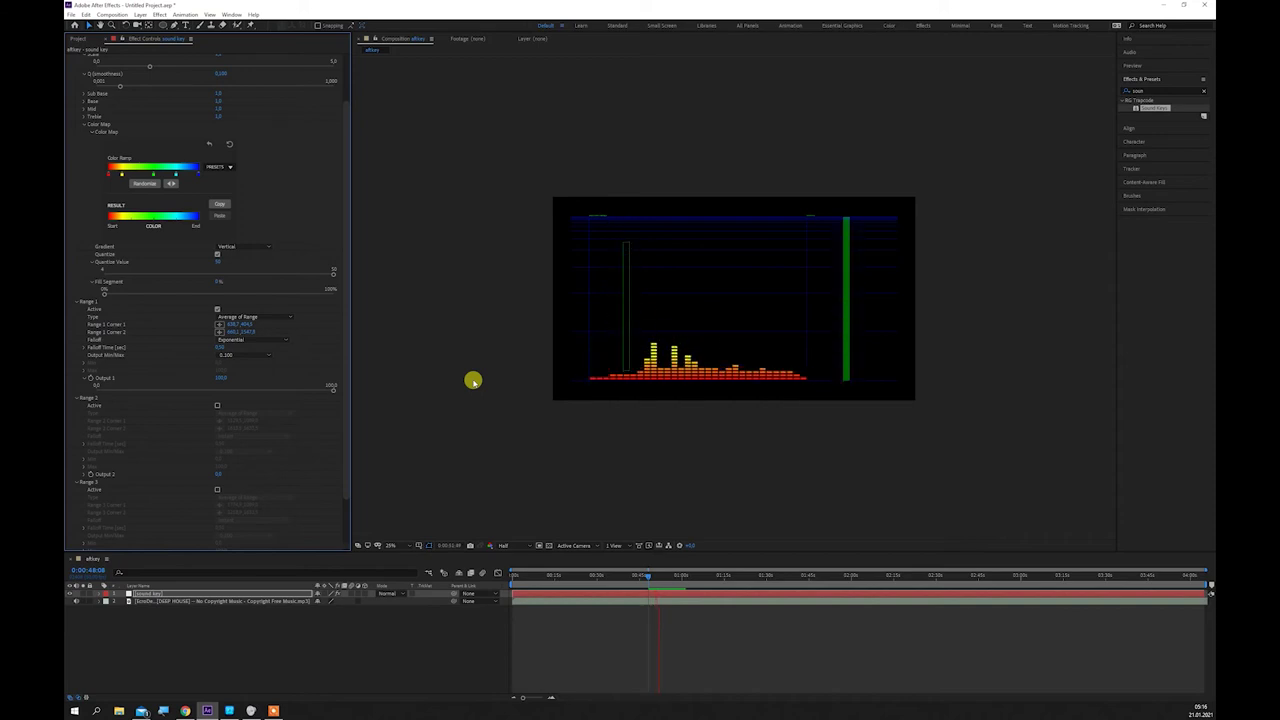
pyautogui.press('space')
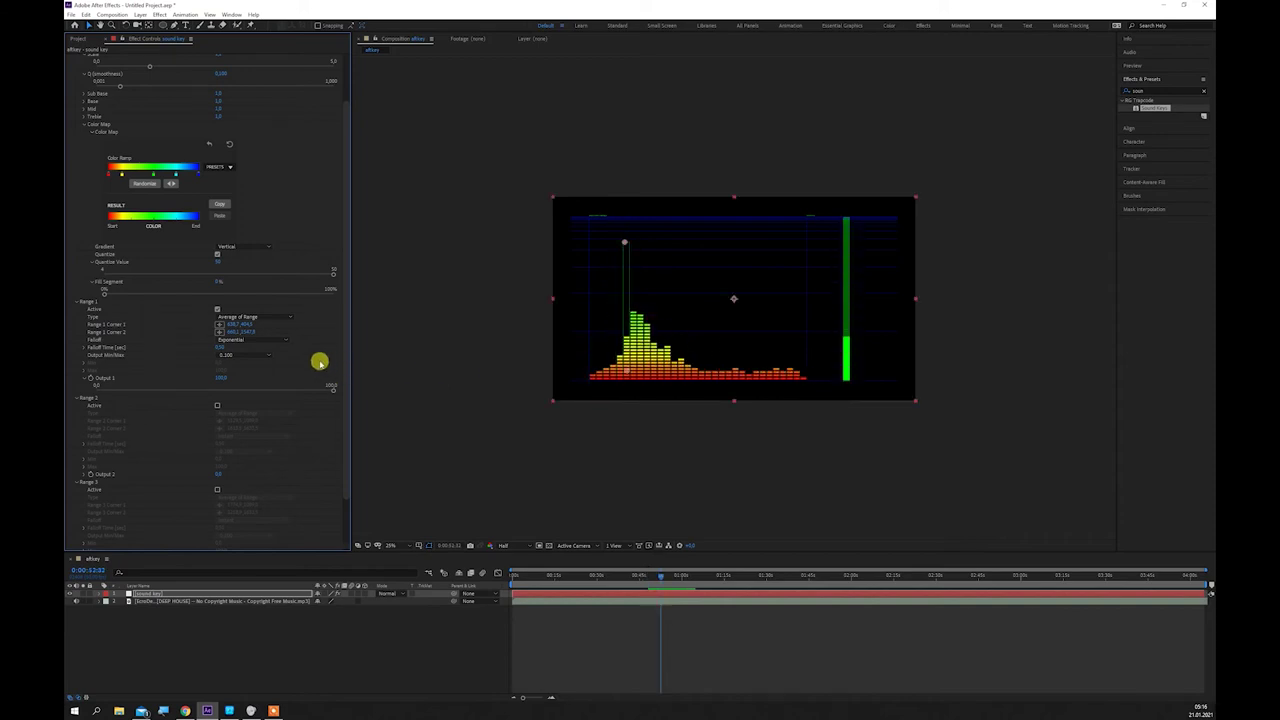
# Step: Activate Range 2 and narrow its box around the central peak of the spectrum at about 24 seconds
pyautogui.scroll(-2, 320, 362)
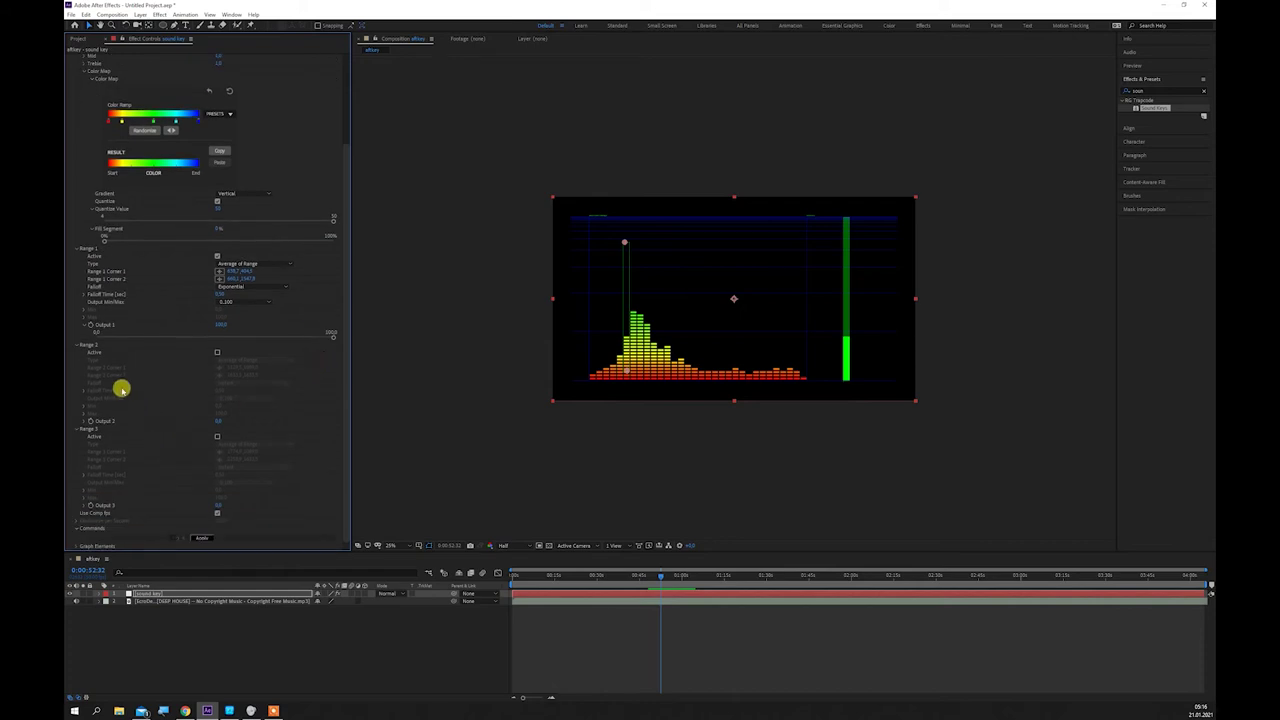
pyautogui.click(216, 353)
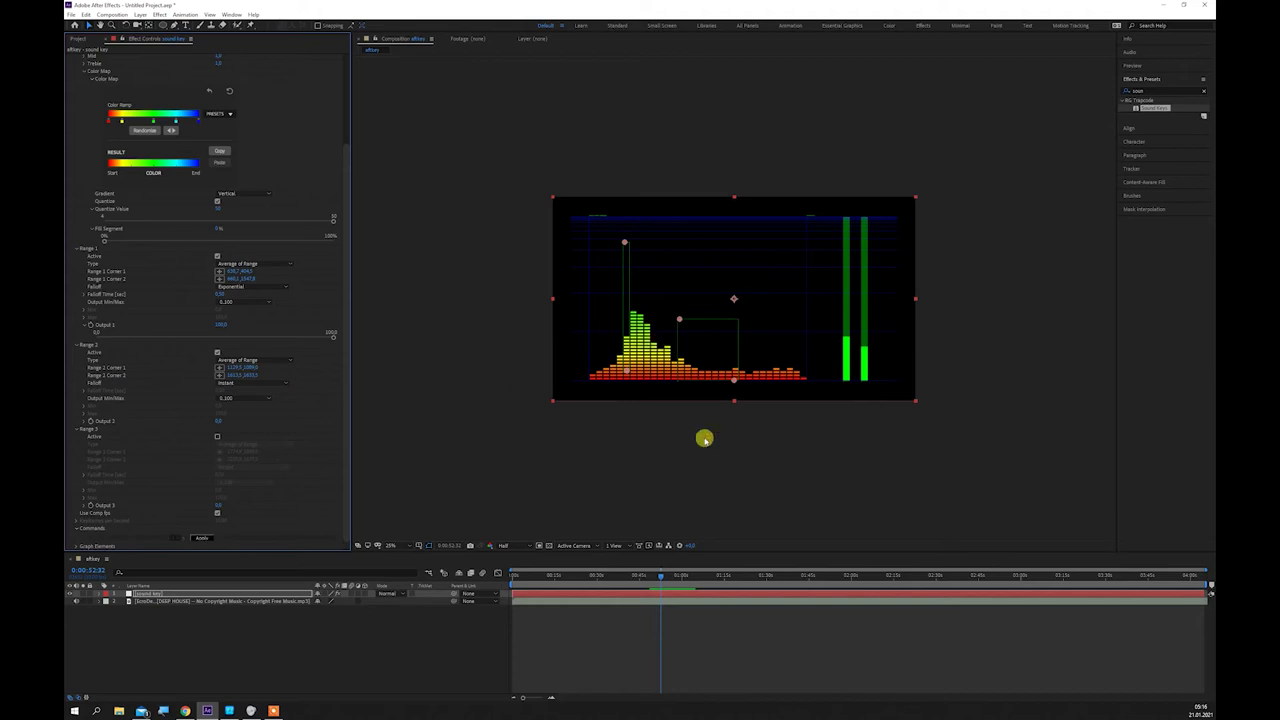
pyautogui.moveTo(660, 575); pyautogui.dragTo(580, 580)
pyautogui.moveTo(733, 381); pyautogui.dragTo(690, 380)
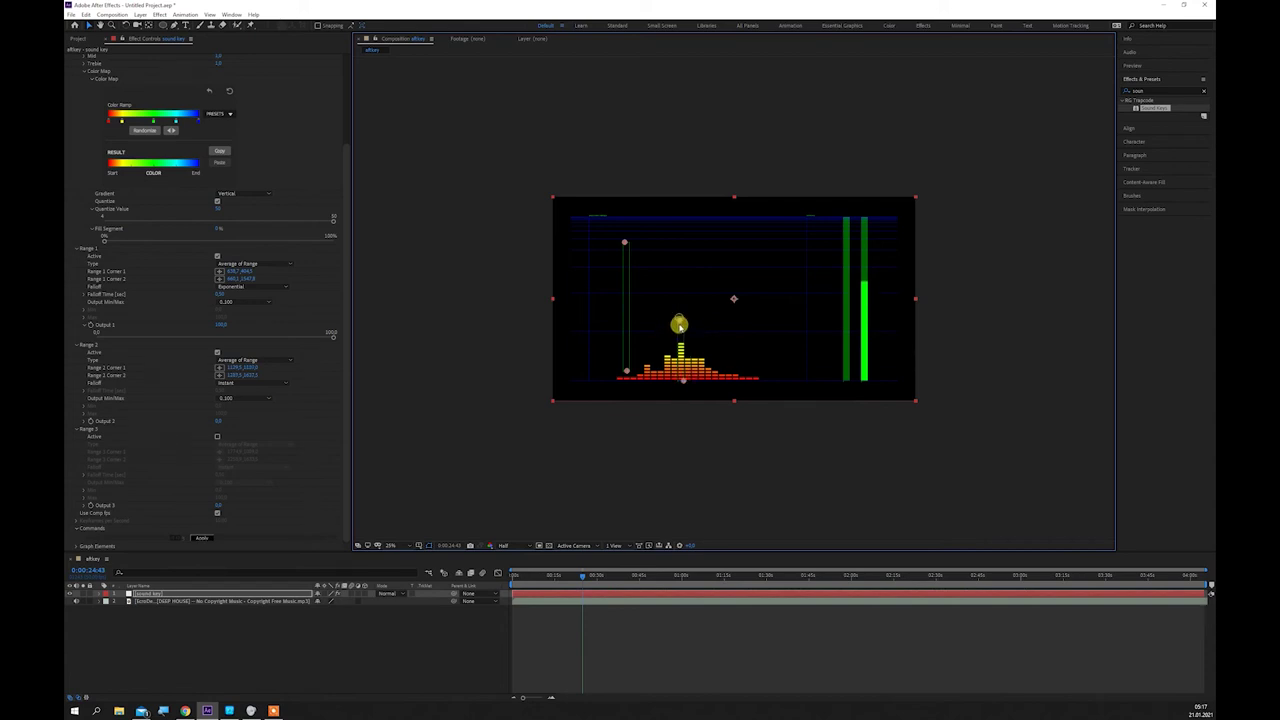
pyautogui.moveTo(678, 330)
pyautogui.mouseDown()
pyautogui.moveTo(672, 281)
pyautogui.moveTo(679, 327)
pyautogui.mouseUp()
# Step: Activate Range 3 with a small box around the low treble bars, extend Range 1 to the spectrum baseline, and preview all three meters
pyautogui.click(217, 437)
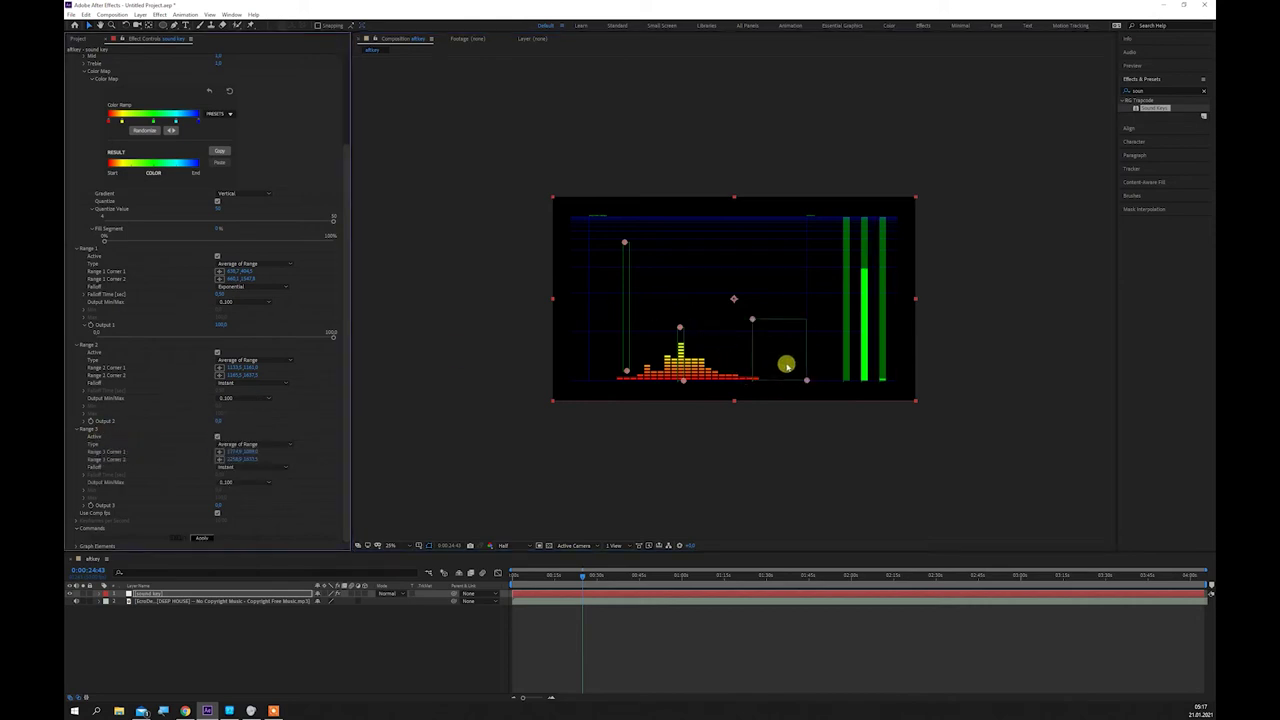
pyautogui.moveTo(806, 381); pyautogui.dragTo(760, 380)
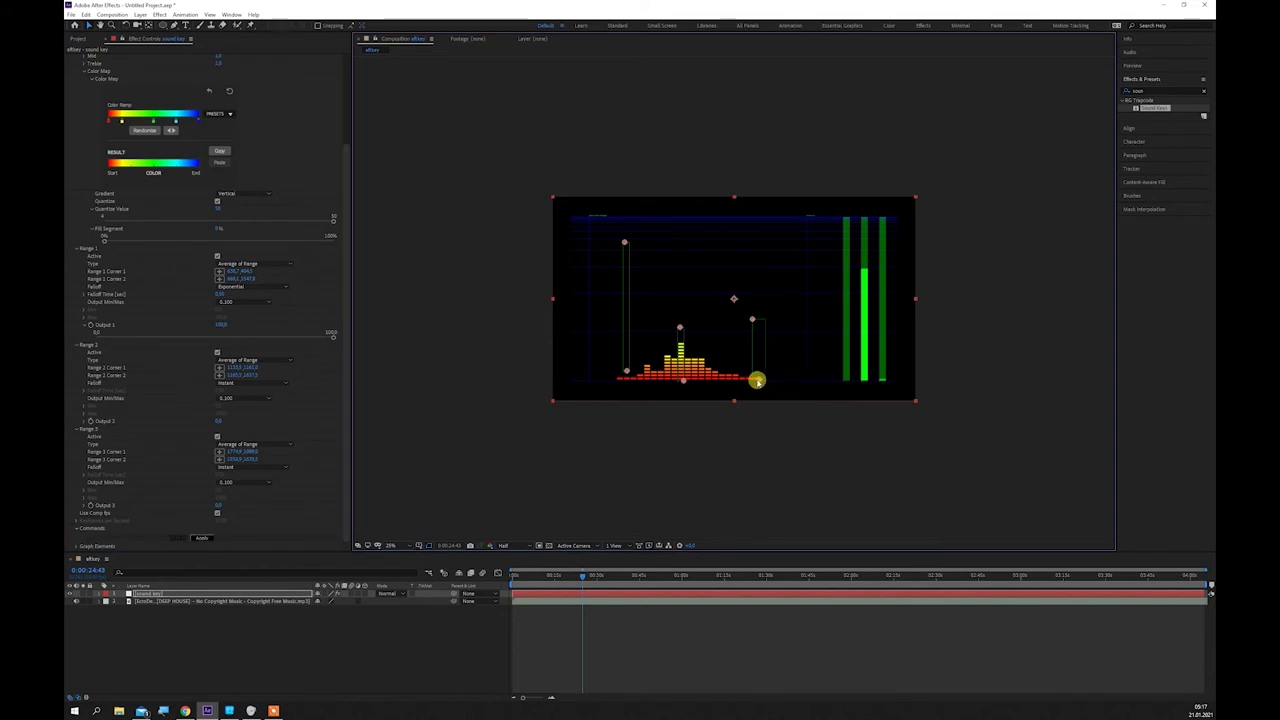
pyautogui.moveTo(752, 319); pyautogui.dragTo(755, 353)
pyautogui.click(400, 447)
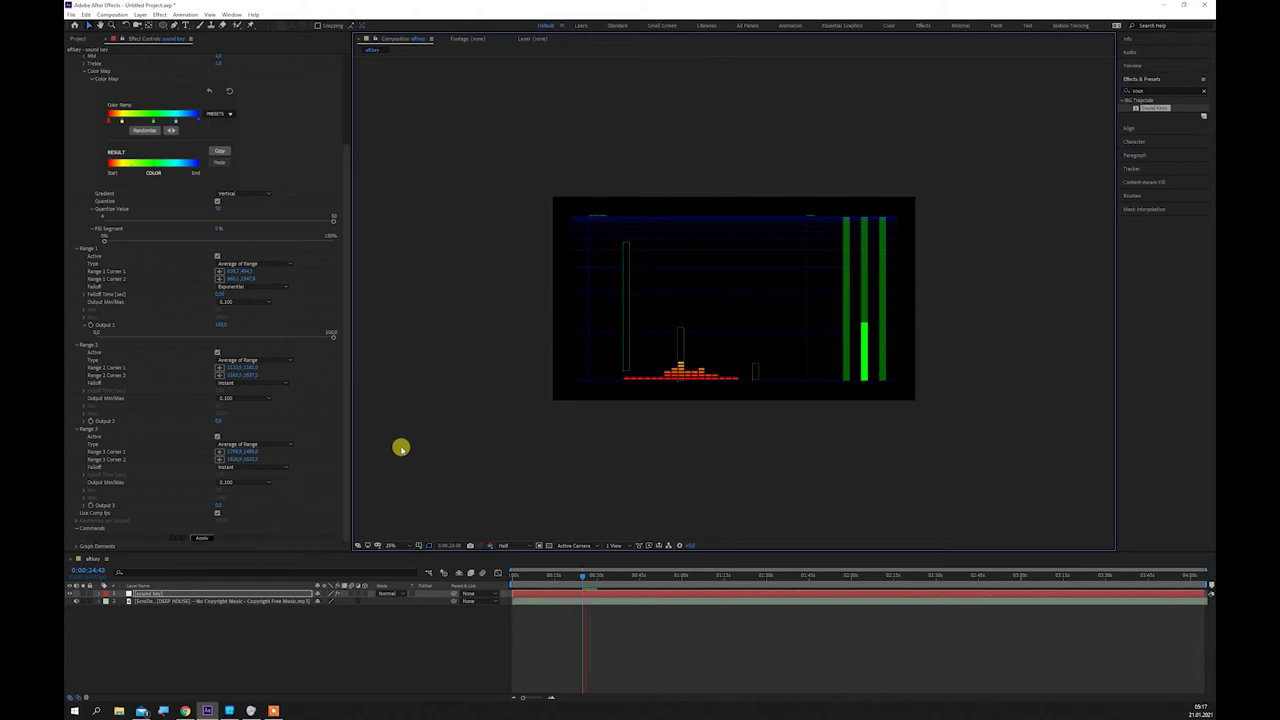
pyautogui.click(632, 360)
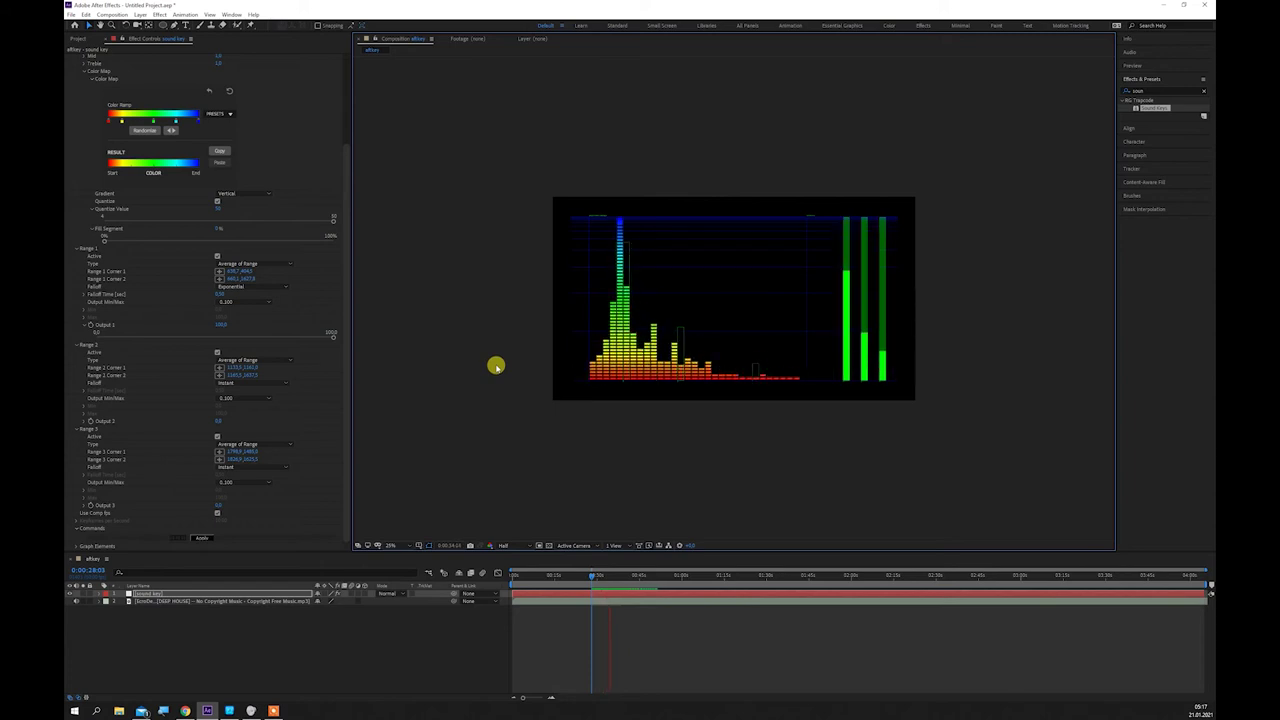
pyautogui.press('space')
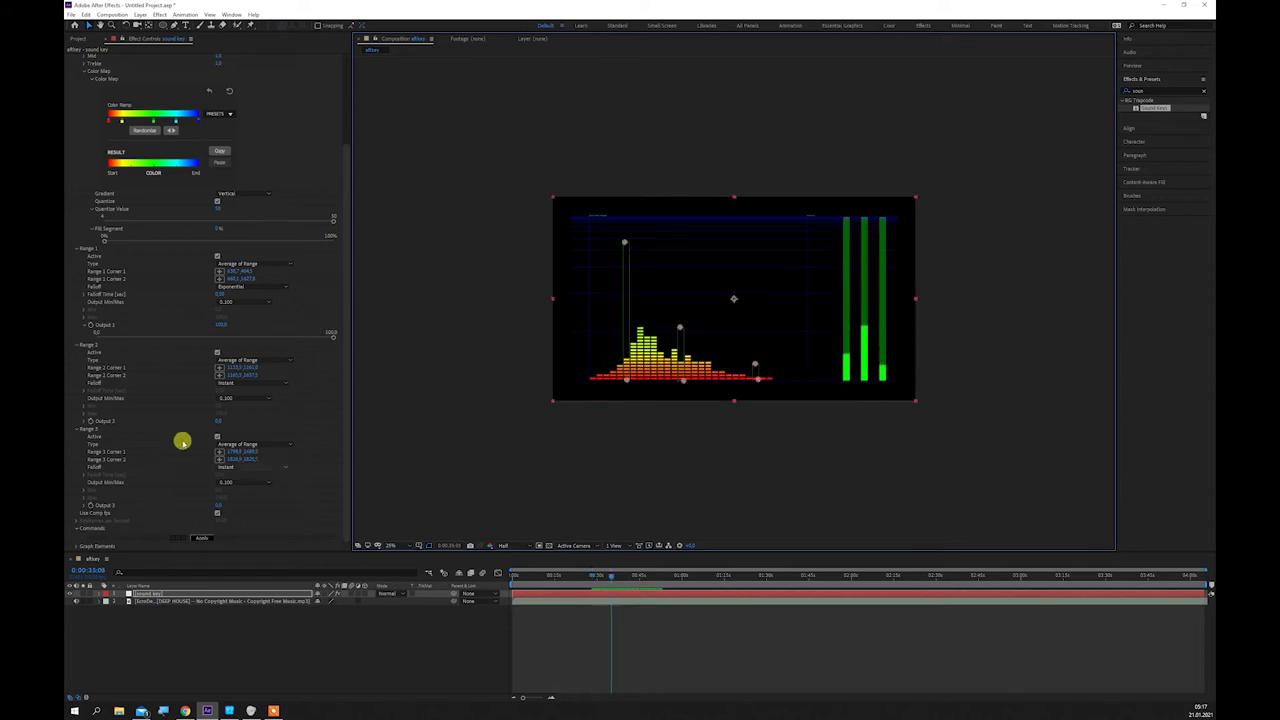
pyautogui.press(',')
pyautogui.press(',')
pyautogui.press(',')
pyautogui.press(',')
pyautogui.press(',')
pyautogui.press('.')
pyautogui.press('.')
pyautogui.press('.')
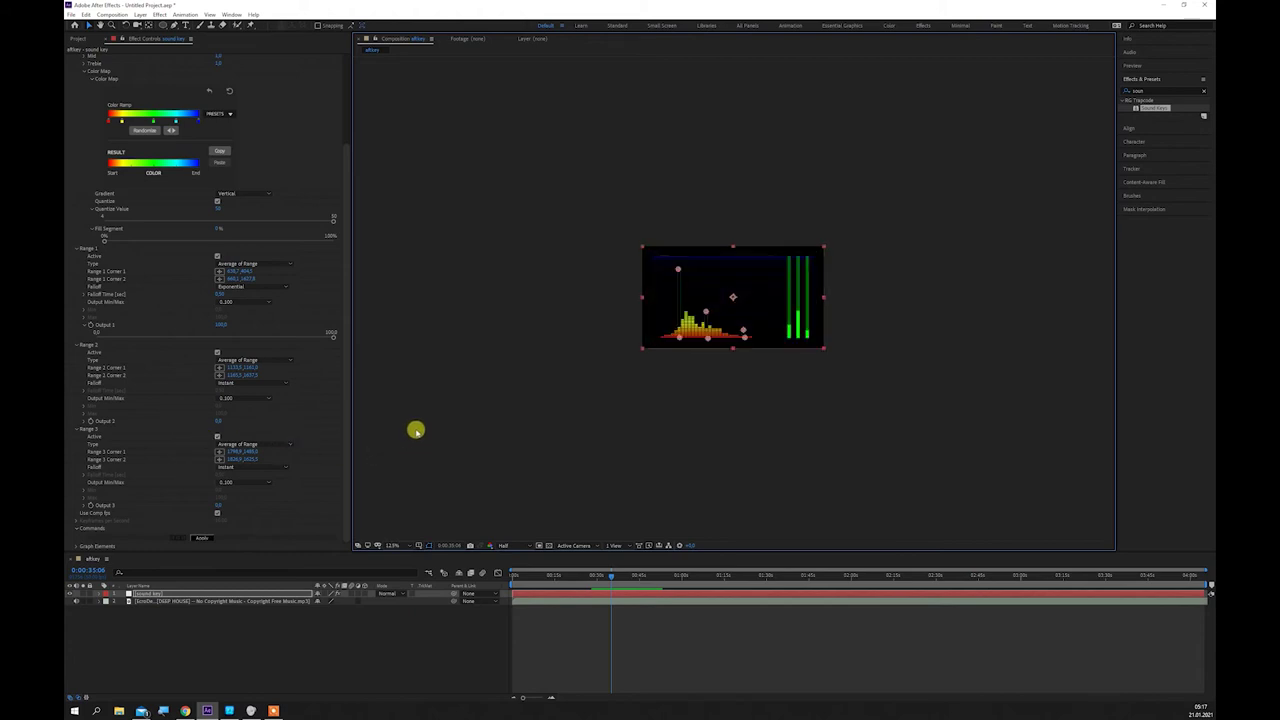
pyautogui.press('.')
pyautogui.press('.')
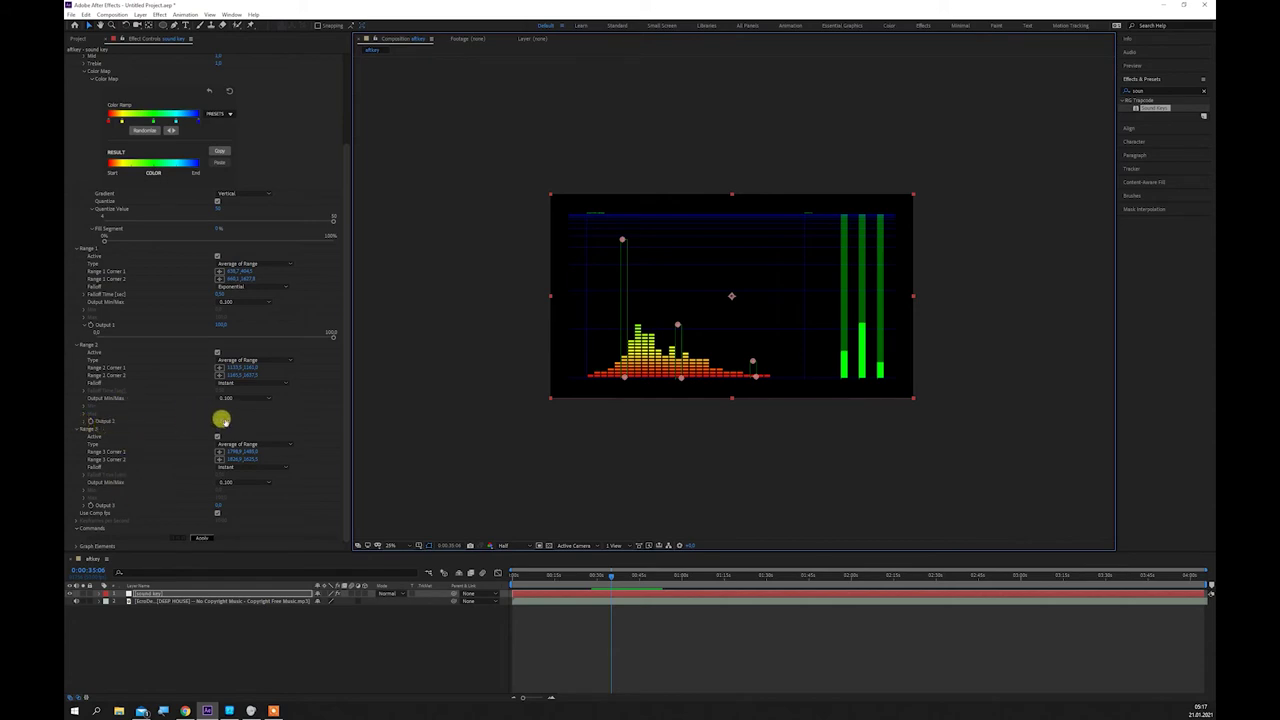
# Step: Raise Output 2 to 99 and Output 3 to 100, and preview the three ranges with the music
pyautogui.click(216, 419)
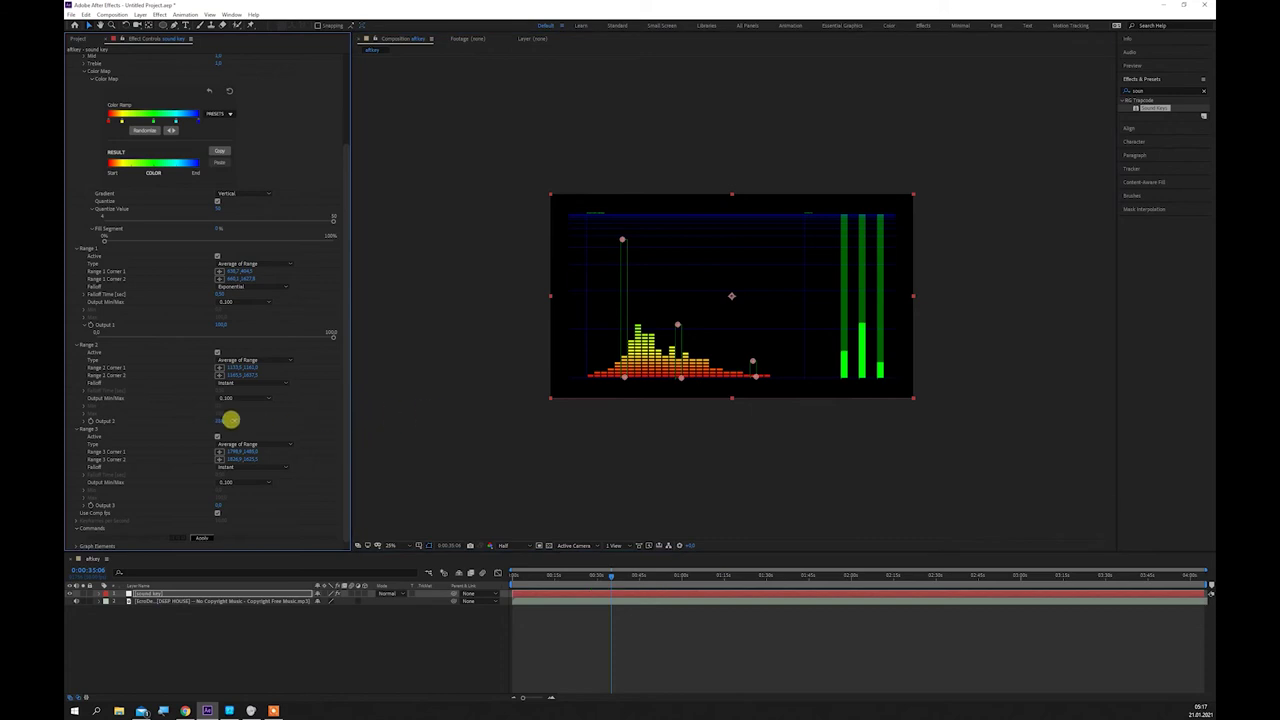
pyautogui.click(84, 421)
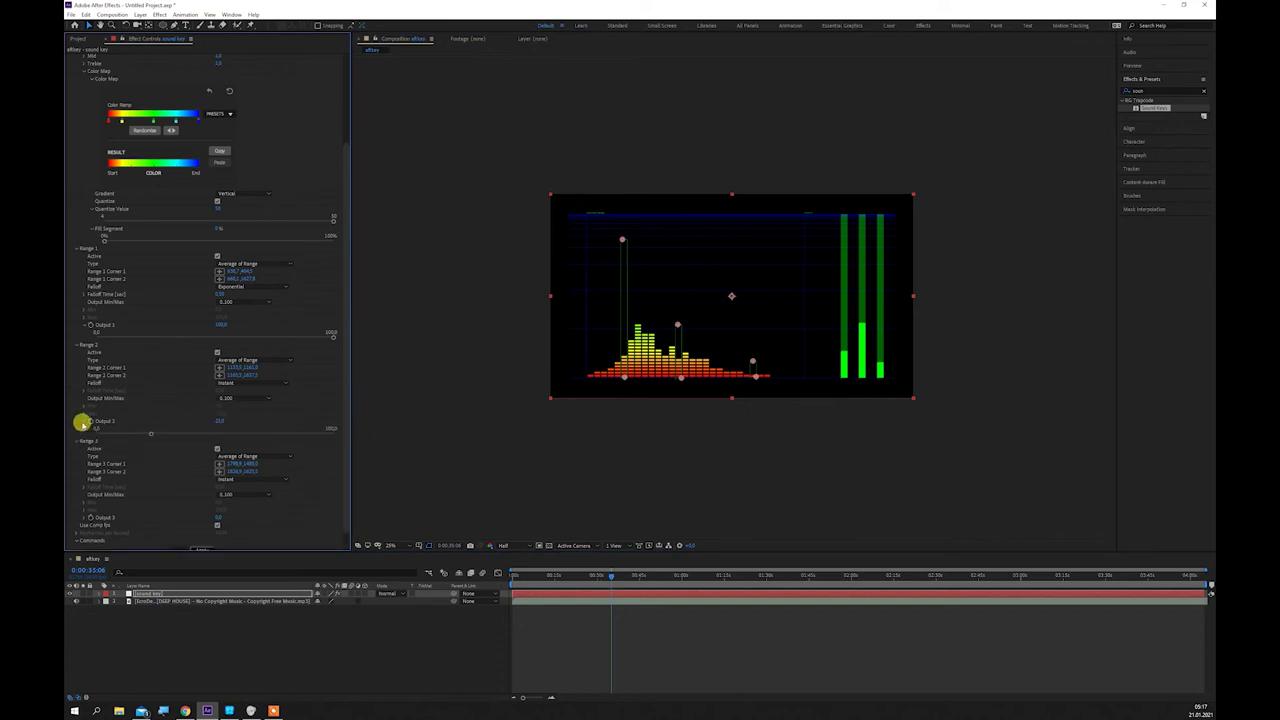
pyautogui.moveTo(158, 431); pyautogui.dragTo(332, 435)
pyautogui.scroll(-1, 289, 411)
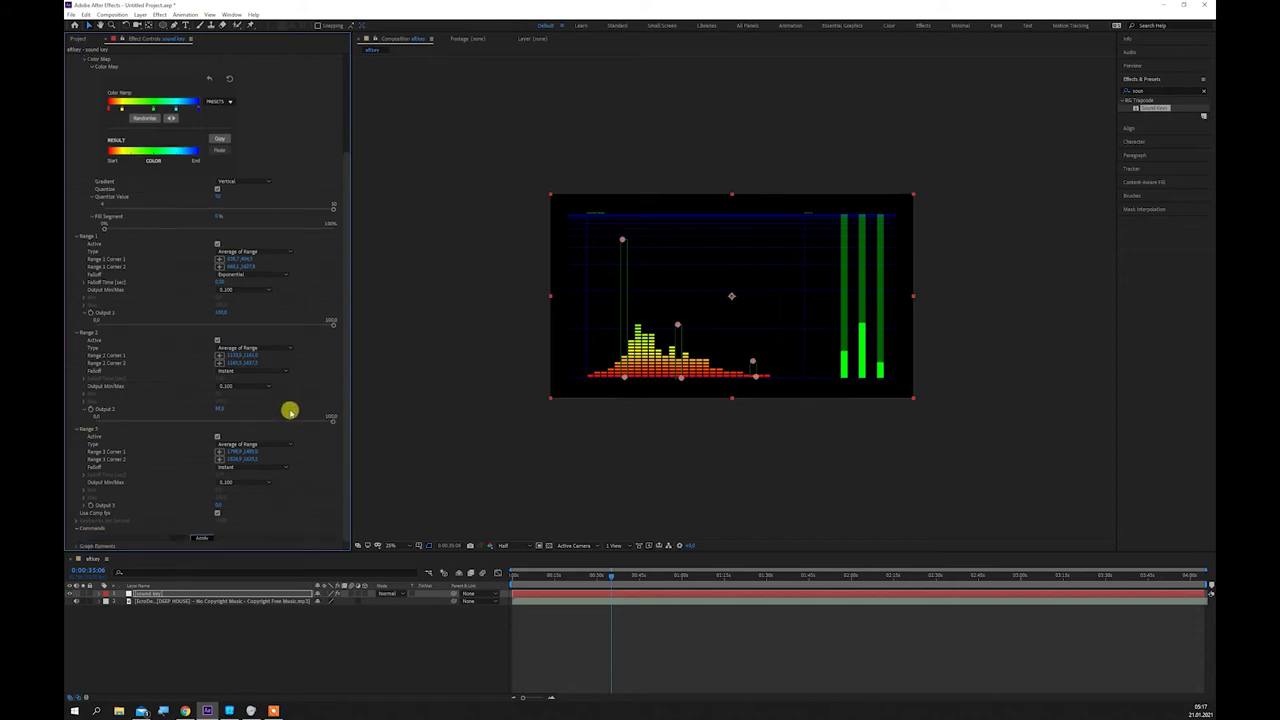
pyautogui.click(85, 505)
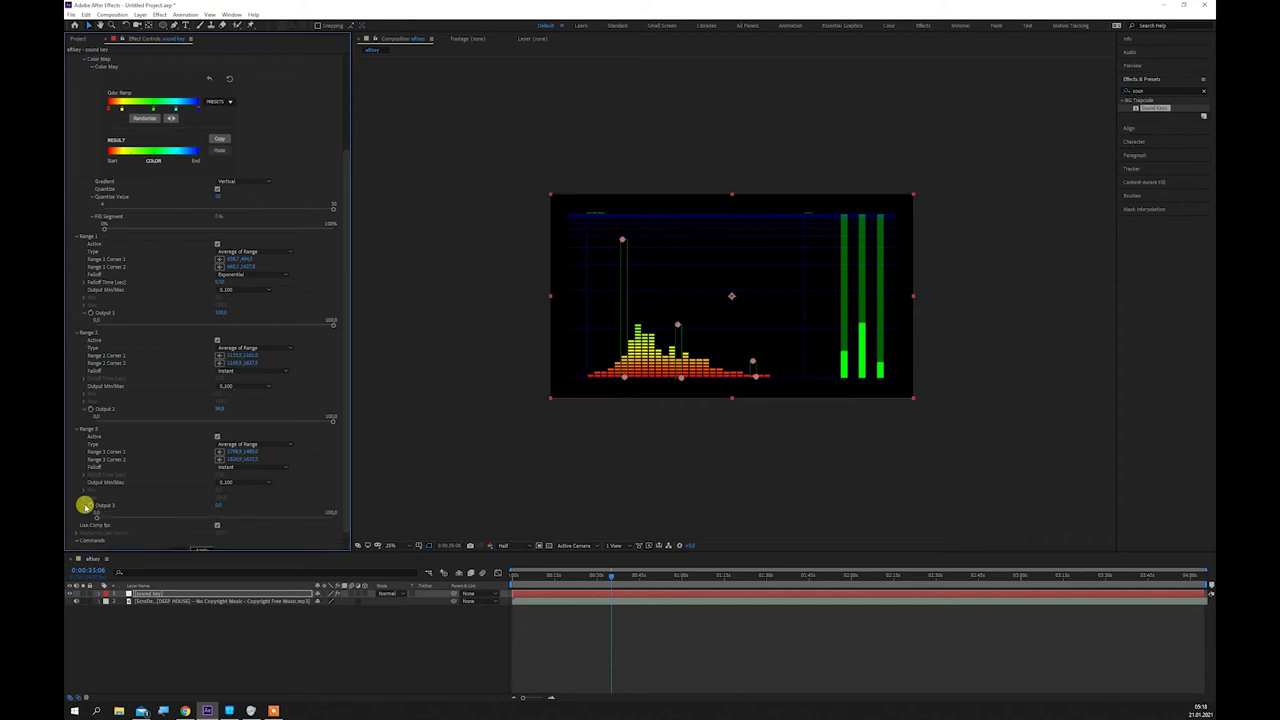
pyautogui.moveTo(125, 519); pyautogui.dragTo(337, 520)
pyautogui.press('space')
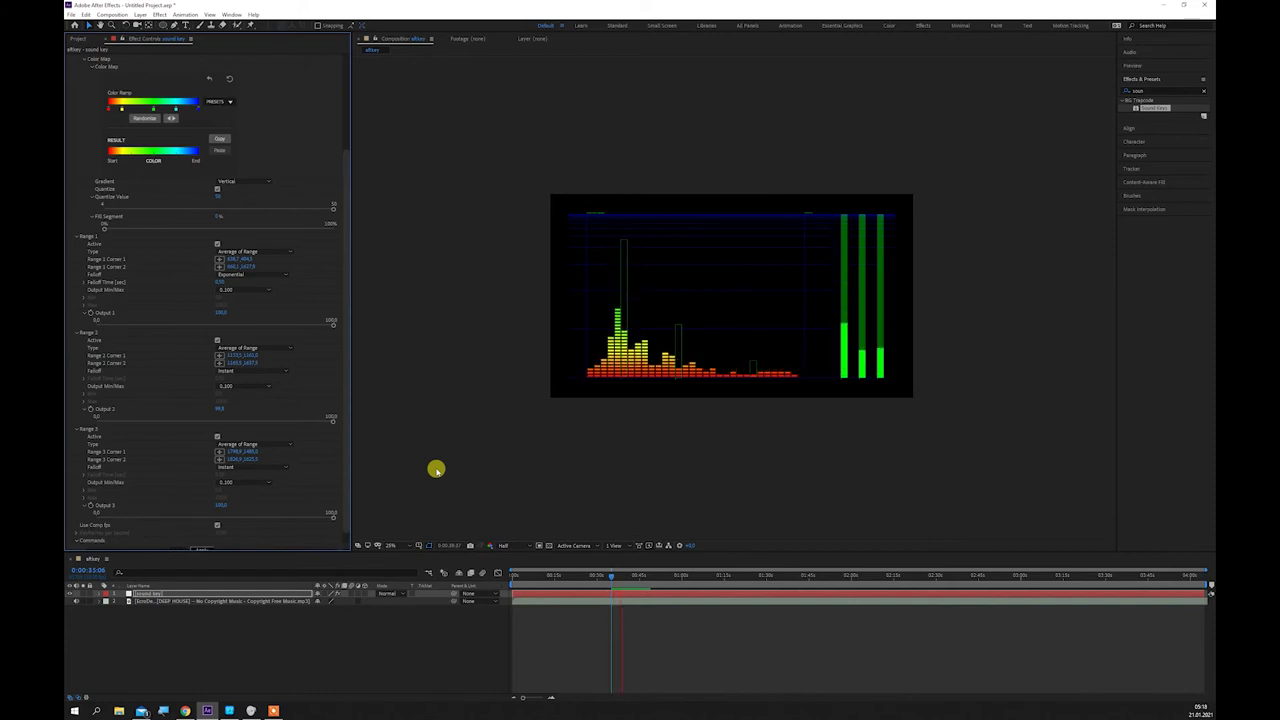
pyautogui.click(263, 457)
# Step: Keep the spectrum visible while disabling Logarithmic Scale, Selection Ranges and Output in the Sound Keys Graph Elements
pyautogui.scroll(-1, 260, 460)
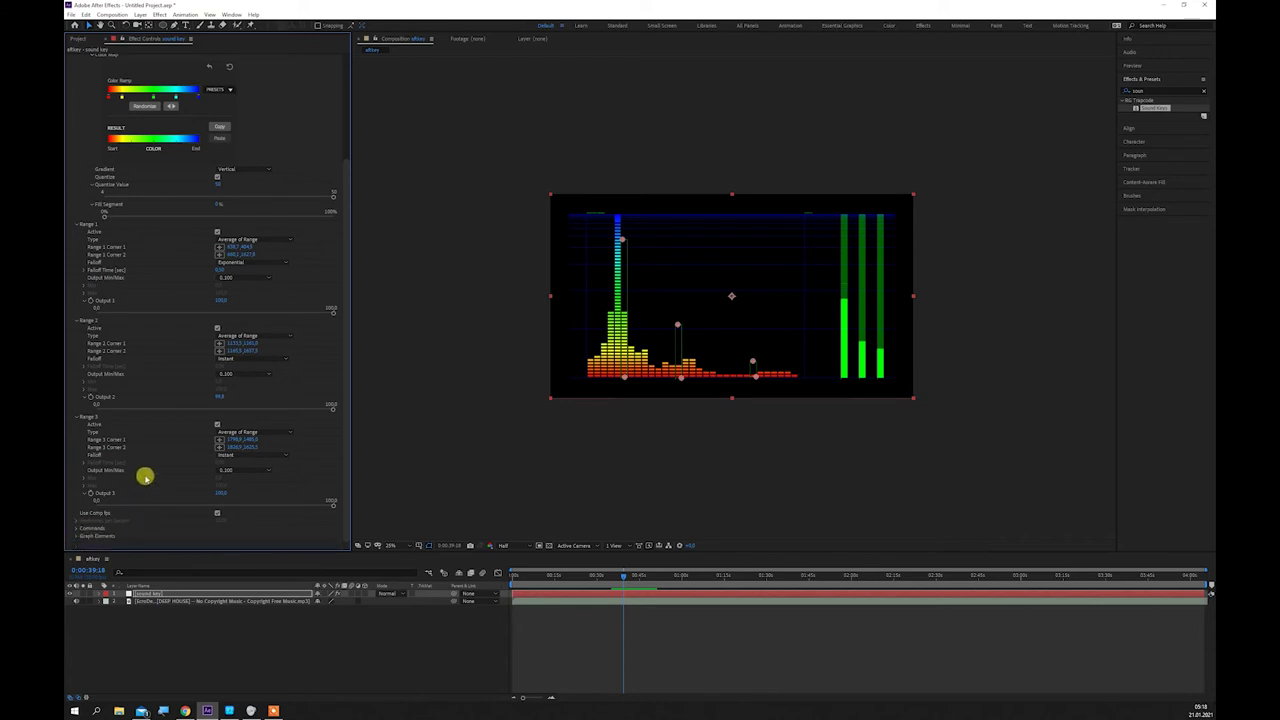
pyautogui.scroll(1, 145, 477)
pyautogui.click(76, 545)
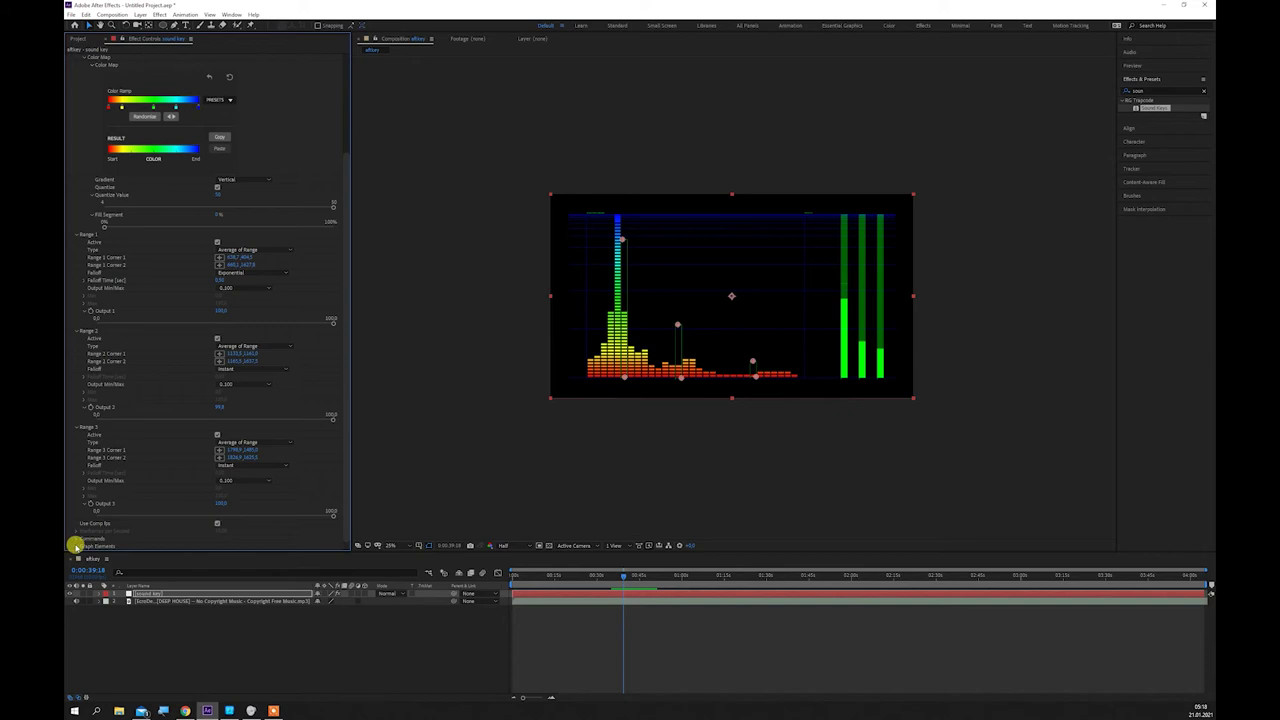
pyautogui.scroll(-3, 74, 543)
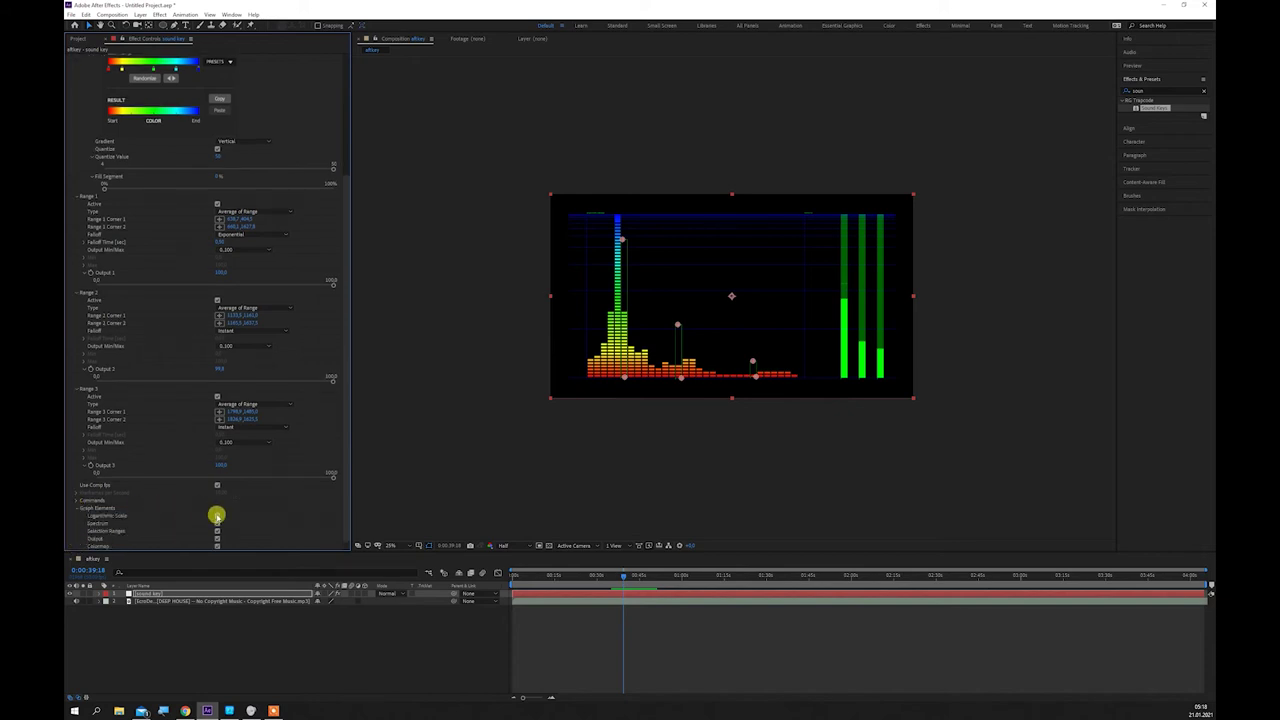
pyautogui.click(216, 515)
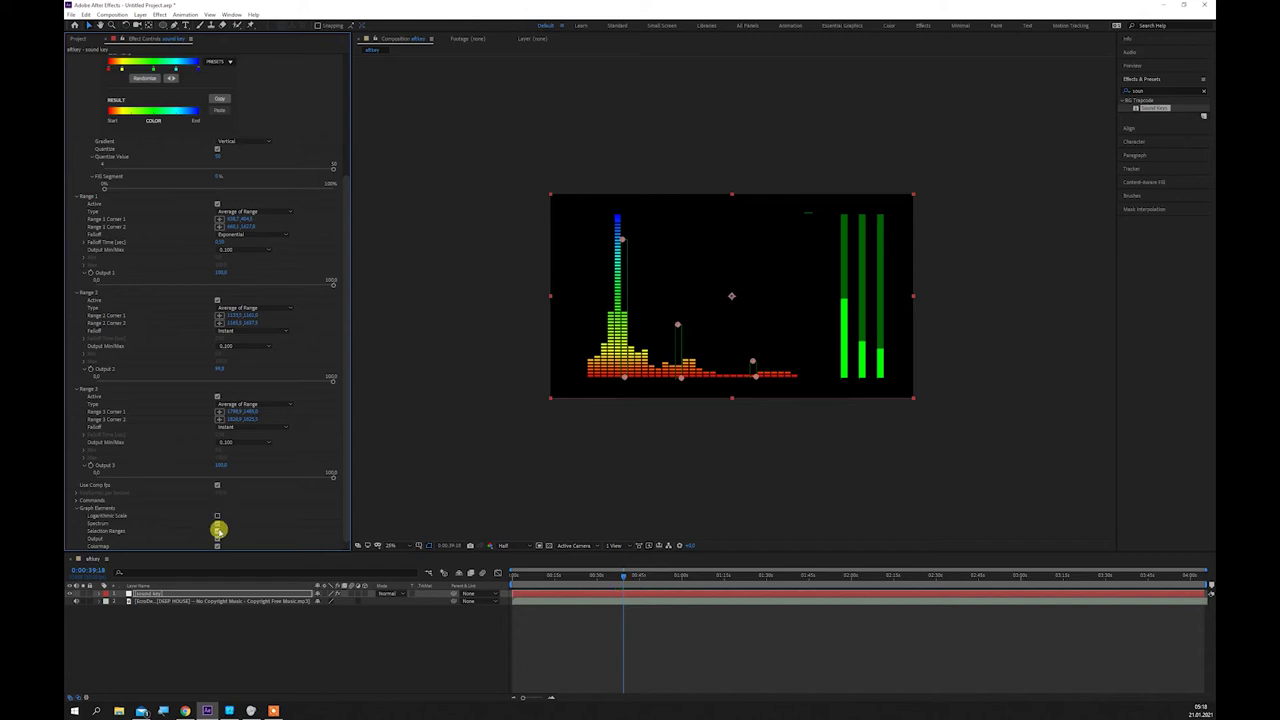
pyautogui.click(217, 523)
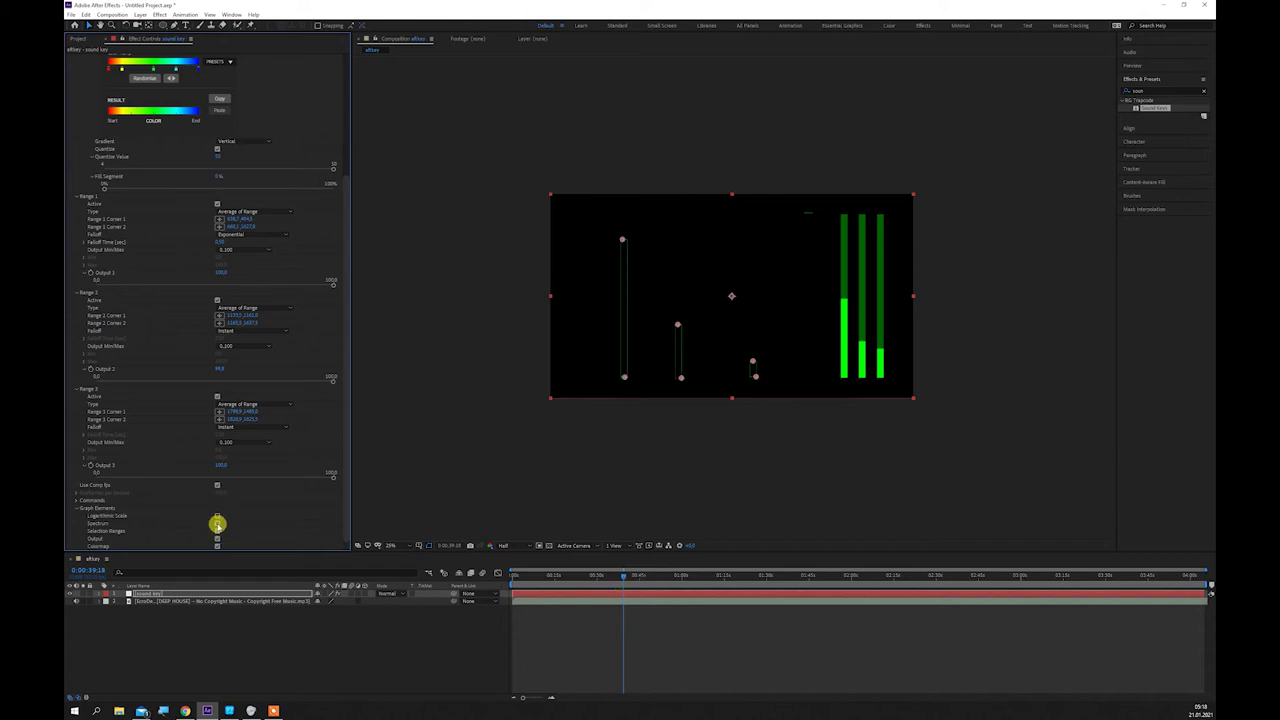
pyautogui.click(217, 523)
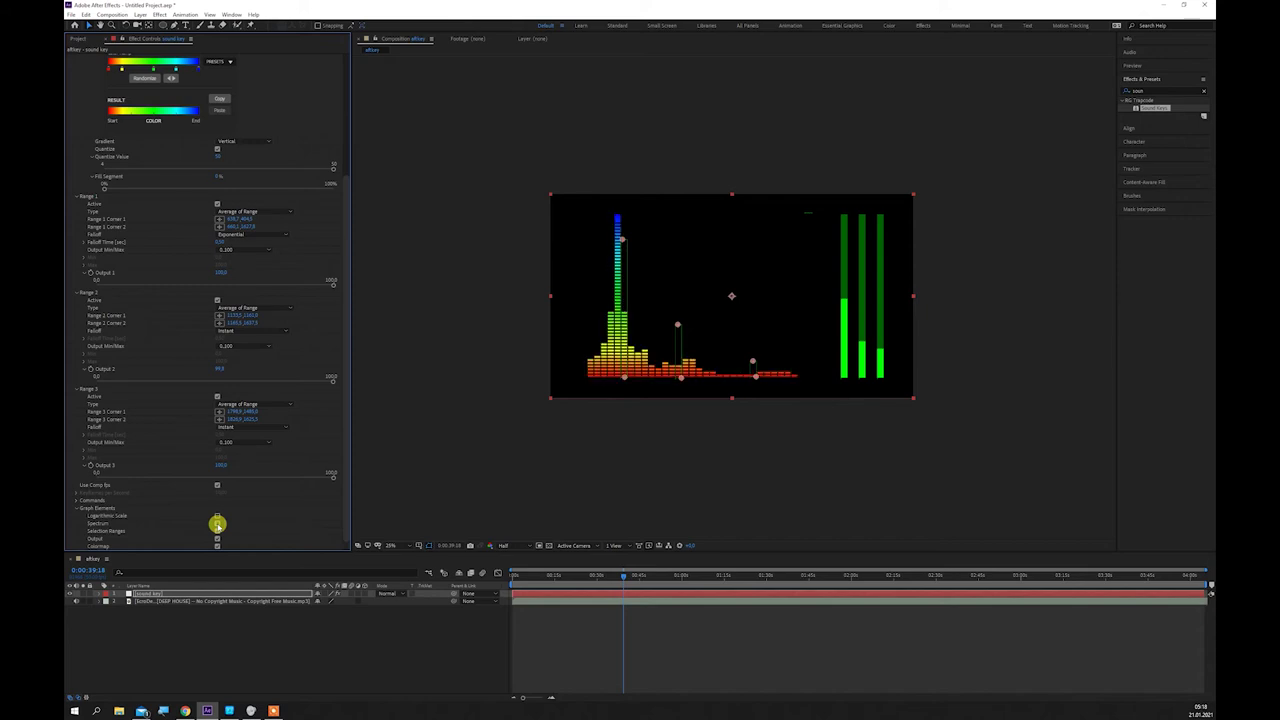
pyautogui.click(217, 531)
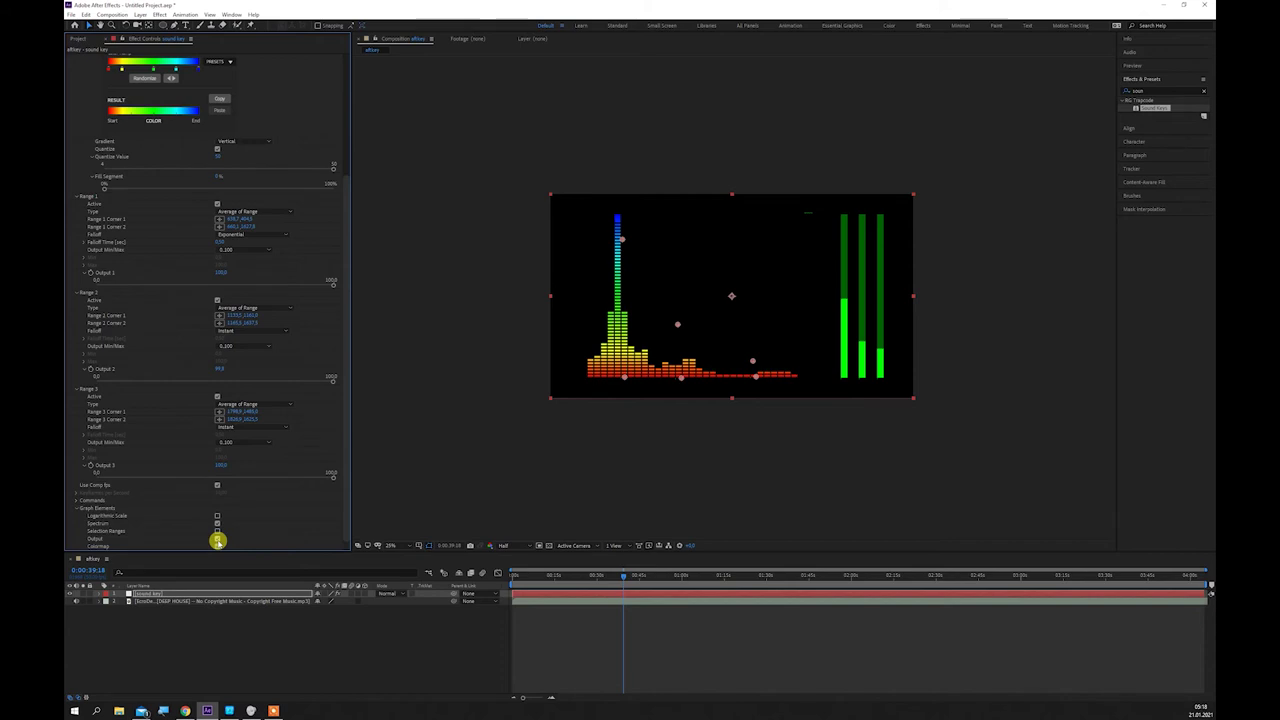
pyautogui.click(217, 539)
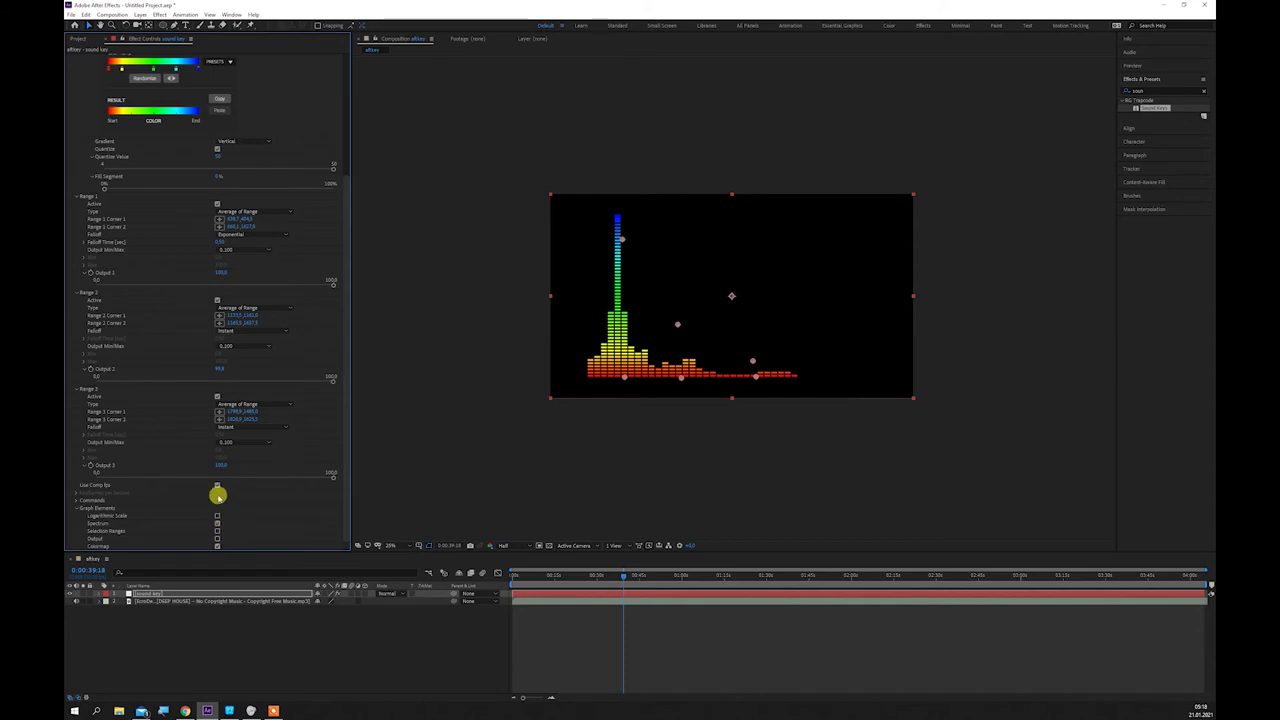
pyautogui.click(78, 508)
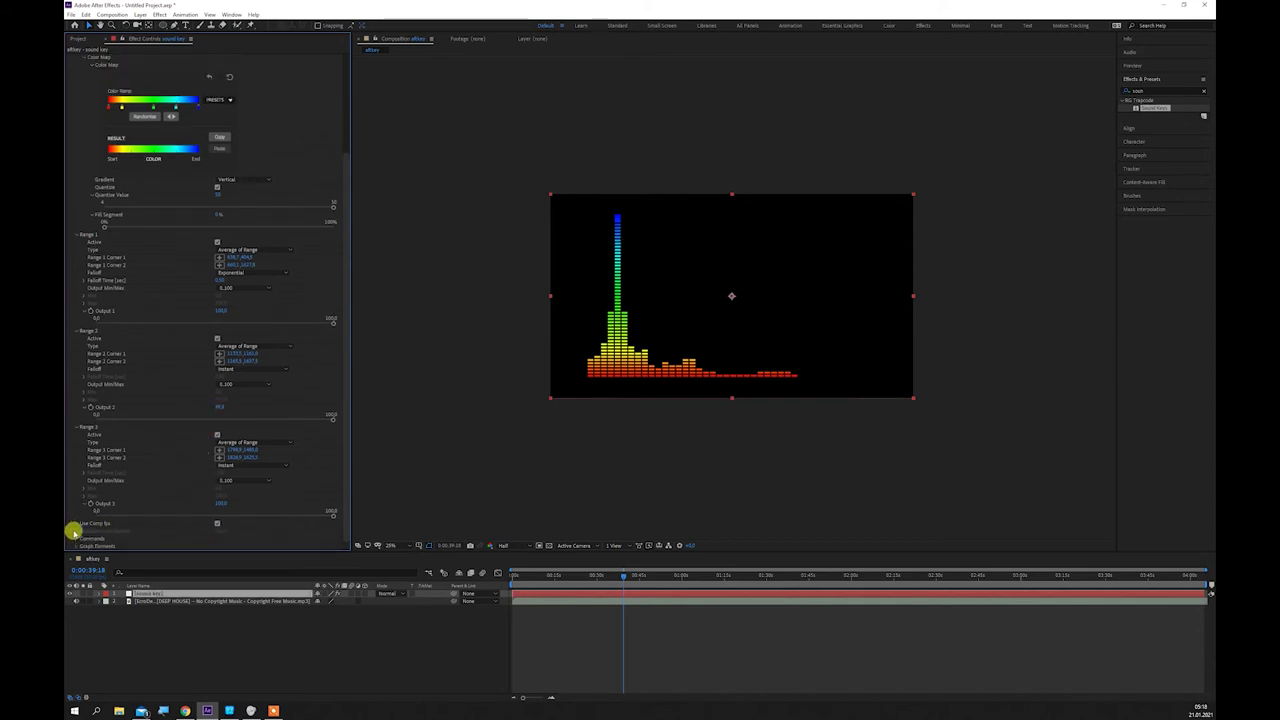
# Step: Apply Sound Keys to generate keyframes for the three outputs, and check the spectrum at several points along the timeline
pyautogui.click(201, 545)
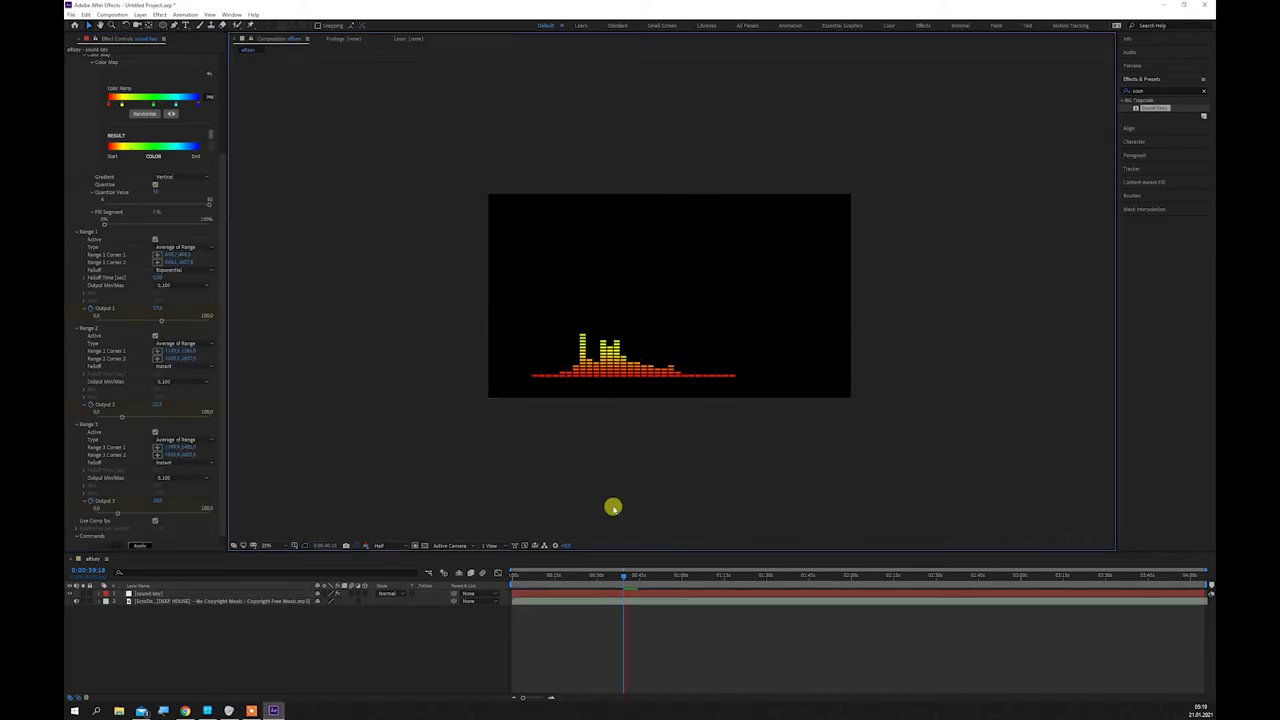
pyautogui.press('.')
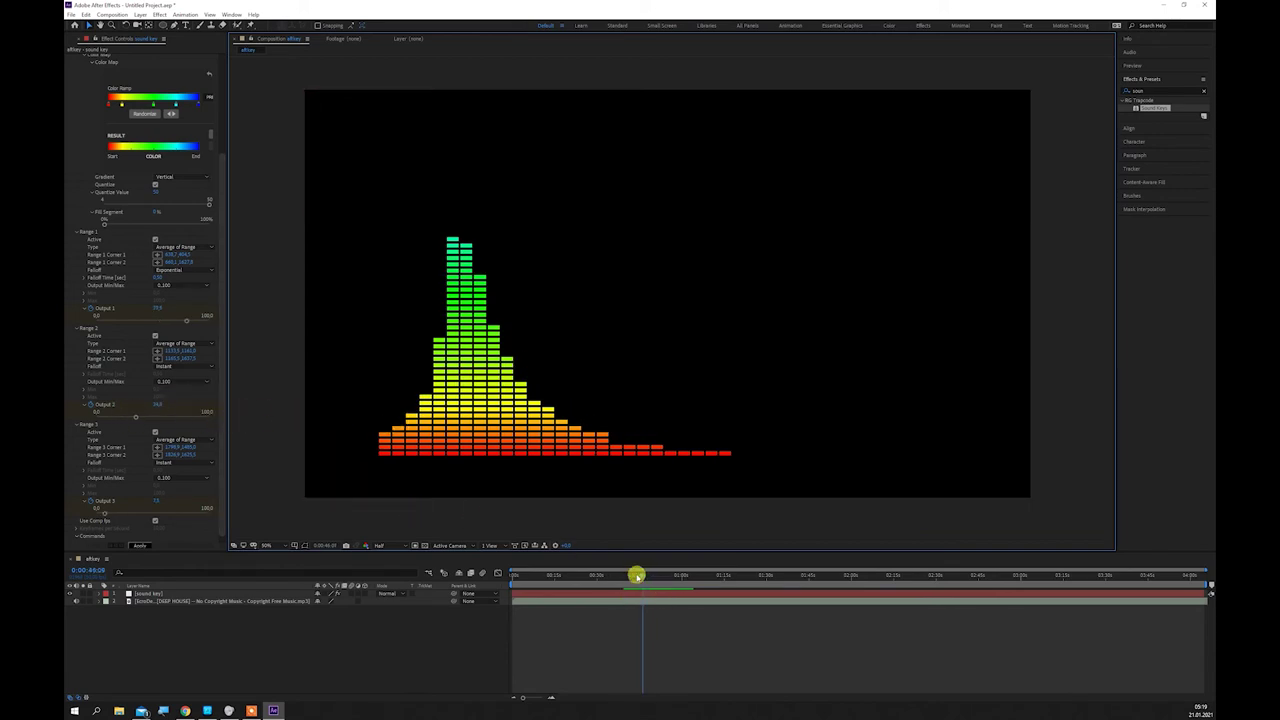
pyautogui.moveTo(642, 577); pyautogui.dragTo(618, 577)
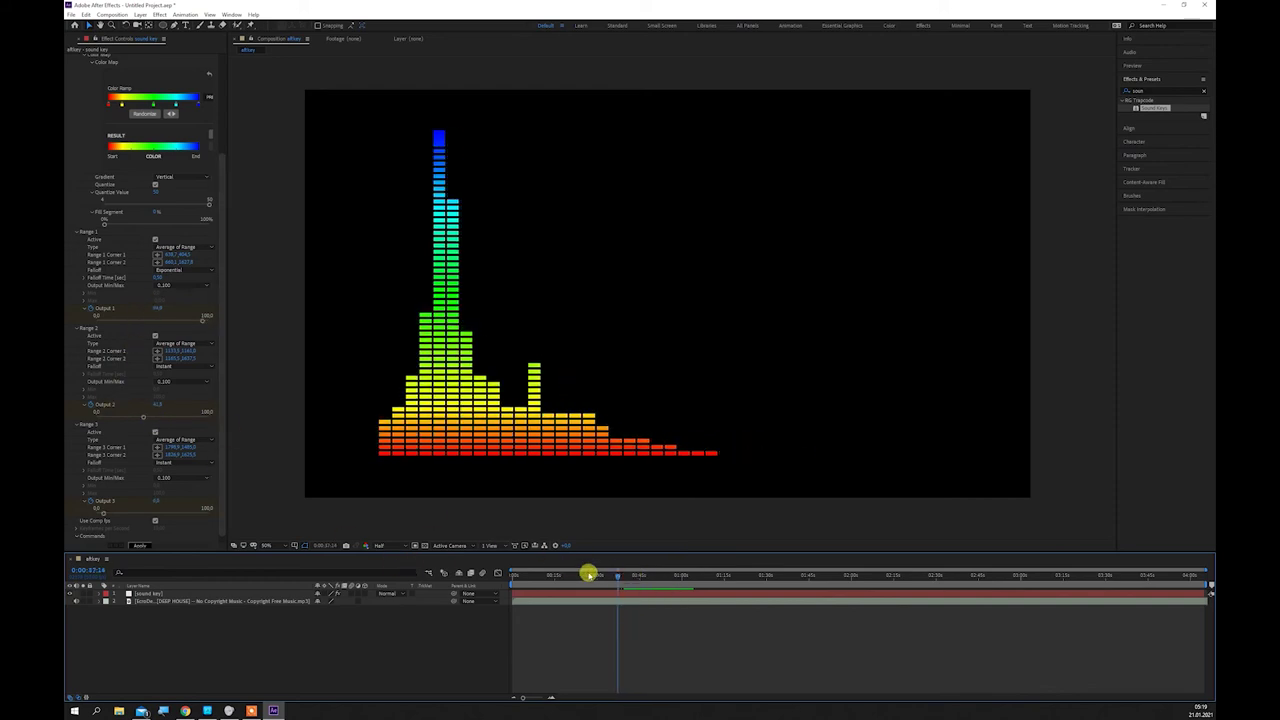
pyautogui.moveTo(614, 577); pyautogui.dragTo(676, 577)
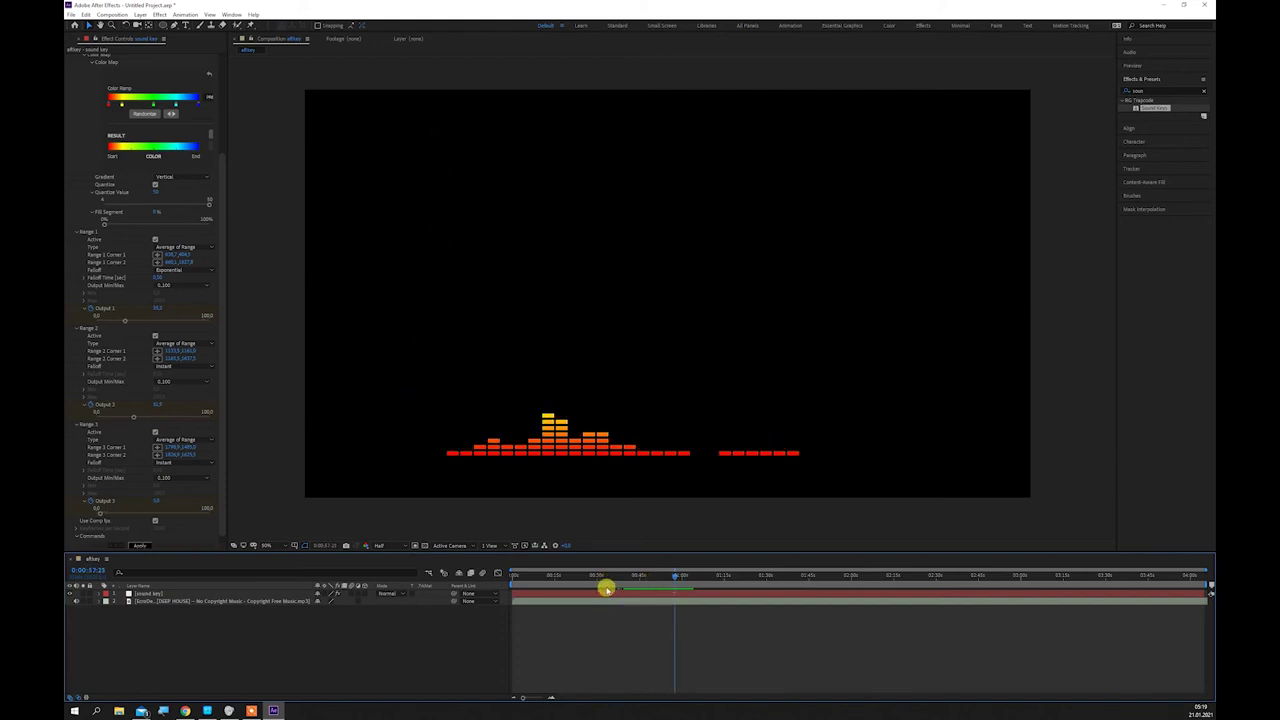
# Step: Expand the Effects and Transform properties of the sound key layer, and add an expression to its Opacity
pyautogui.click(234, 608)
pyautogui.click(150, 594)
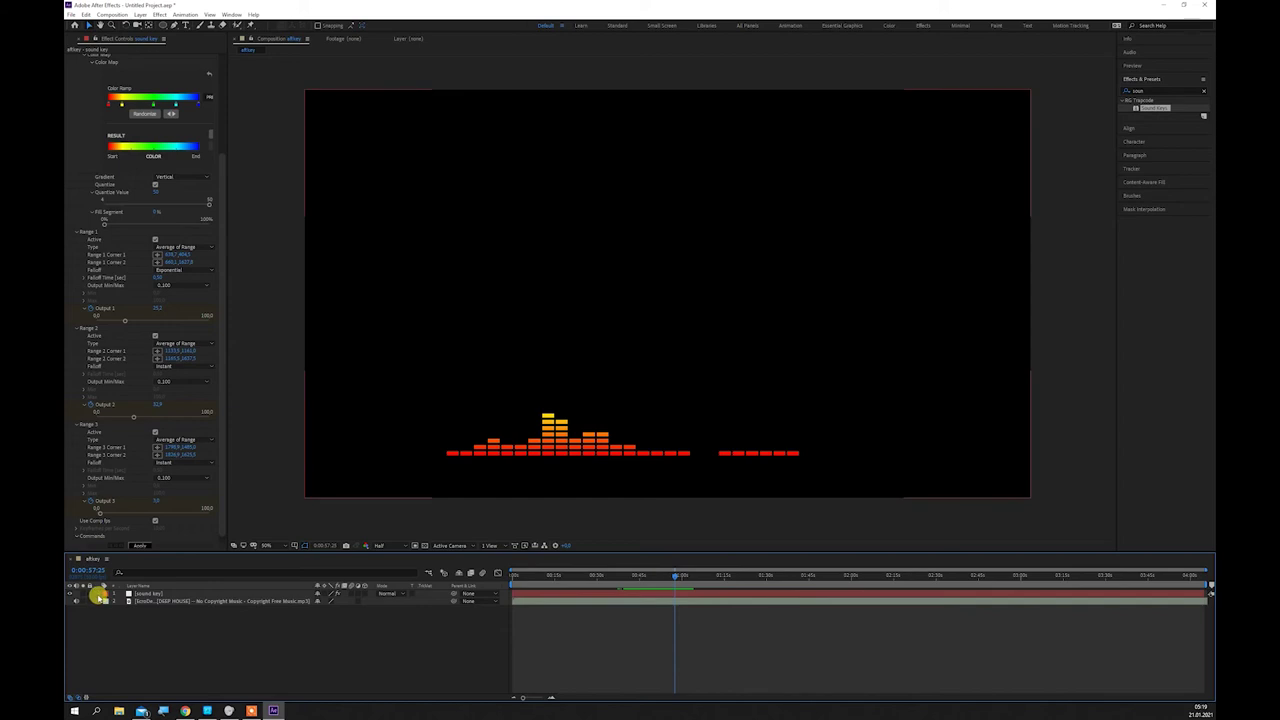
pyautogui.click(97, 594)
pyautogui.click(149, 626)
pyautogui.click(103, 616)
pyautogui.click(103, 612)
pyautogui.click(105, 610)
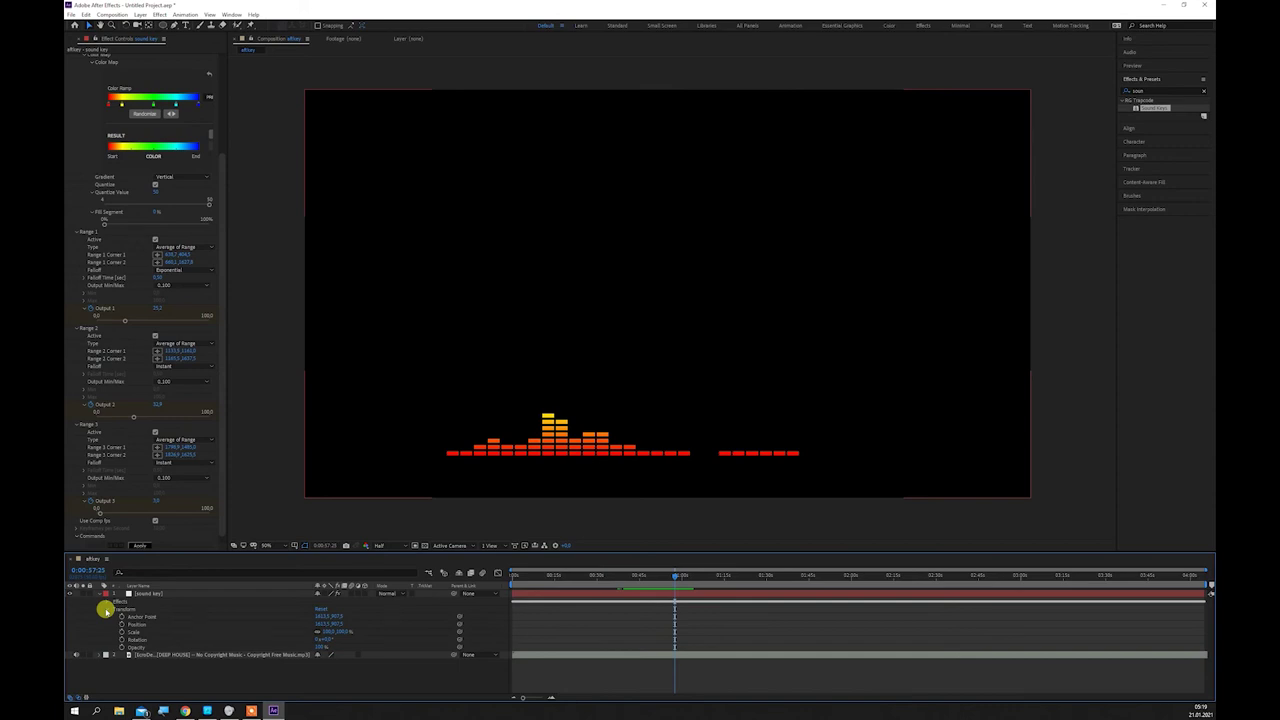
pyautogui.click(104, 601)
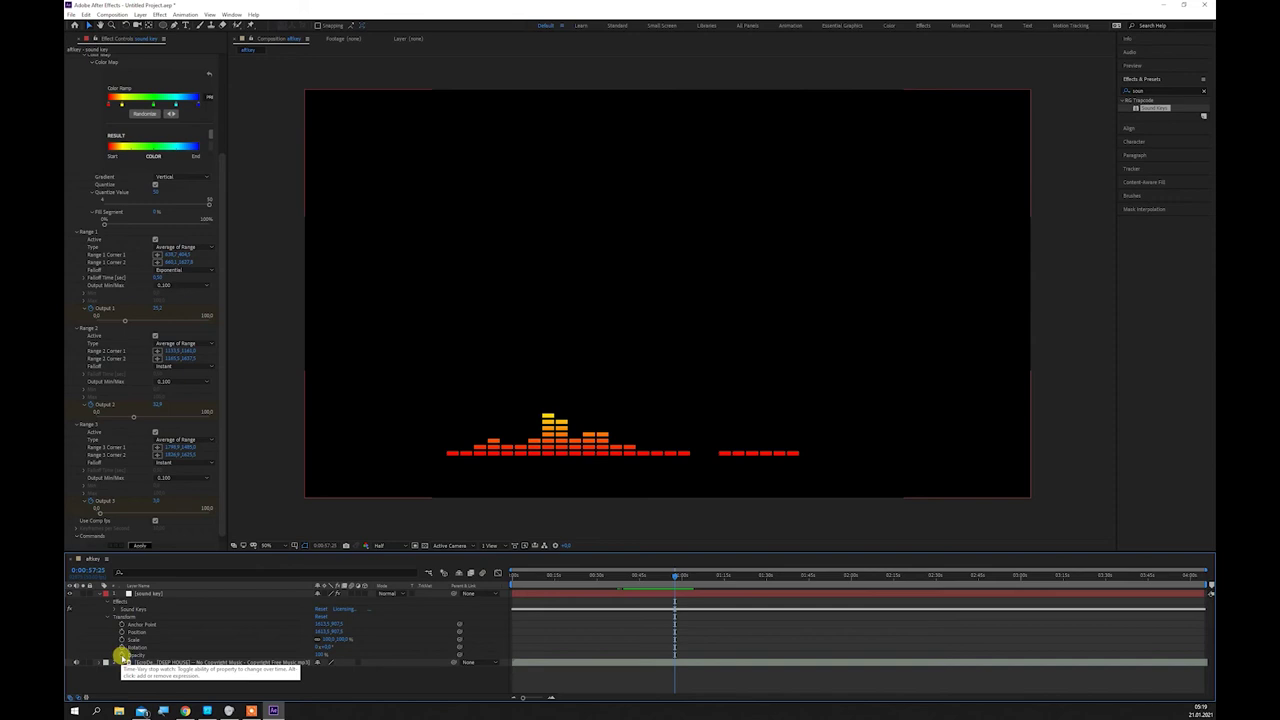
pyautogui.hotkey('ctrl', 'Up')
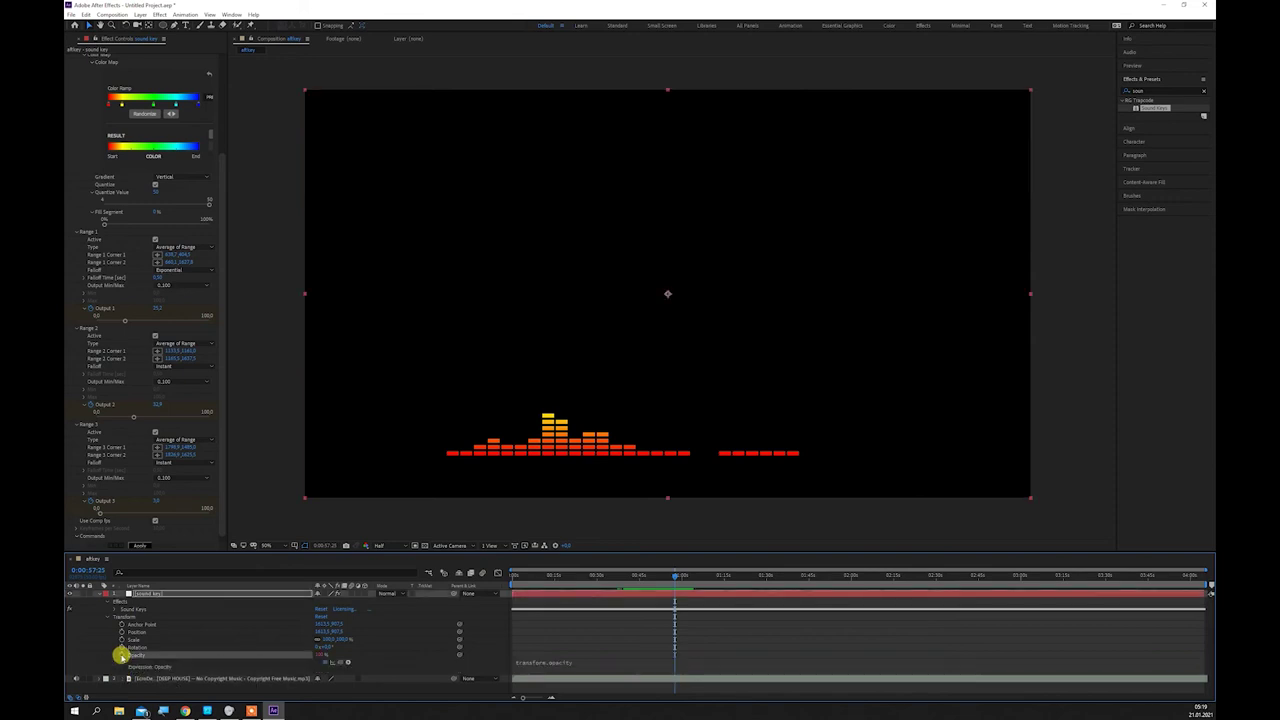
pyautogui.keyDown('alt'); pyautogui.click(121, 655); pyautogui.keyUp('alt')
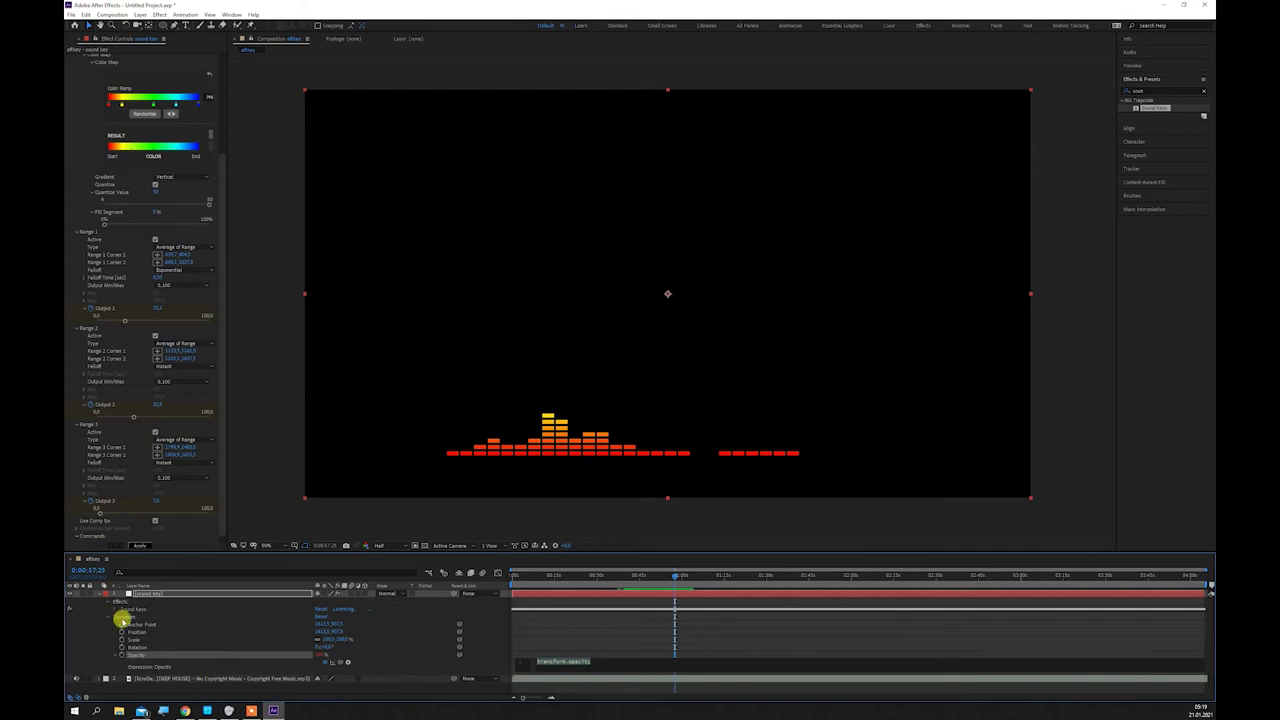
pyautogui.moveTo(605, 553); pyautogui.dragTo(600, 503)
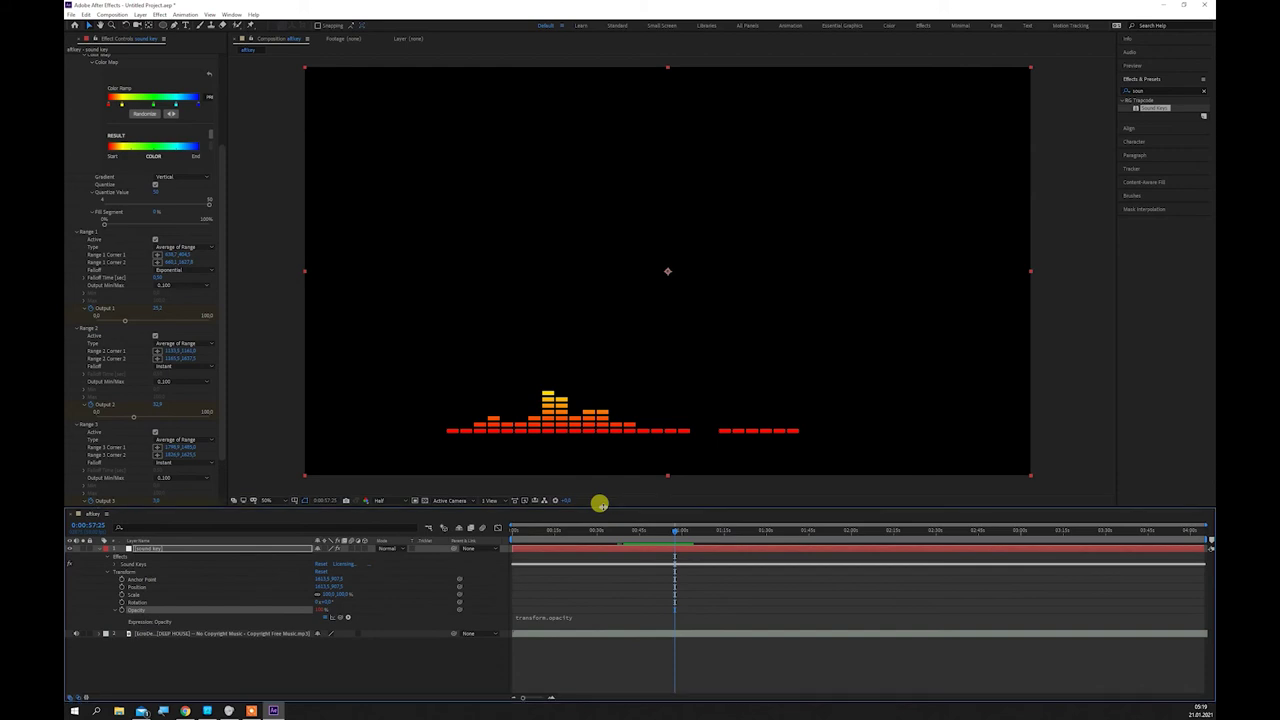
# Step: Link the Opacity expression to Output 1 in Range 1 of the Sound Keys effect
pyautogui.click(115, 564)
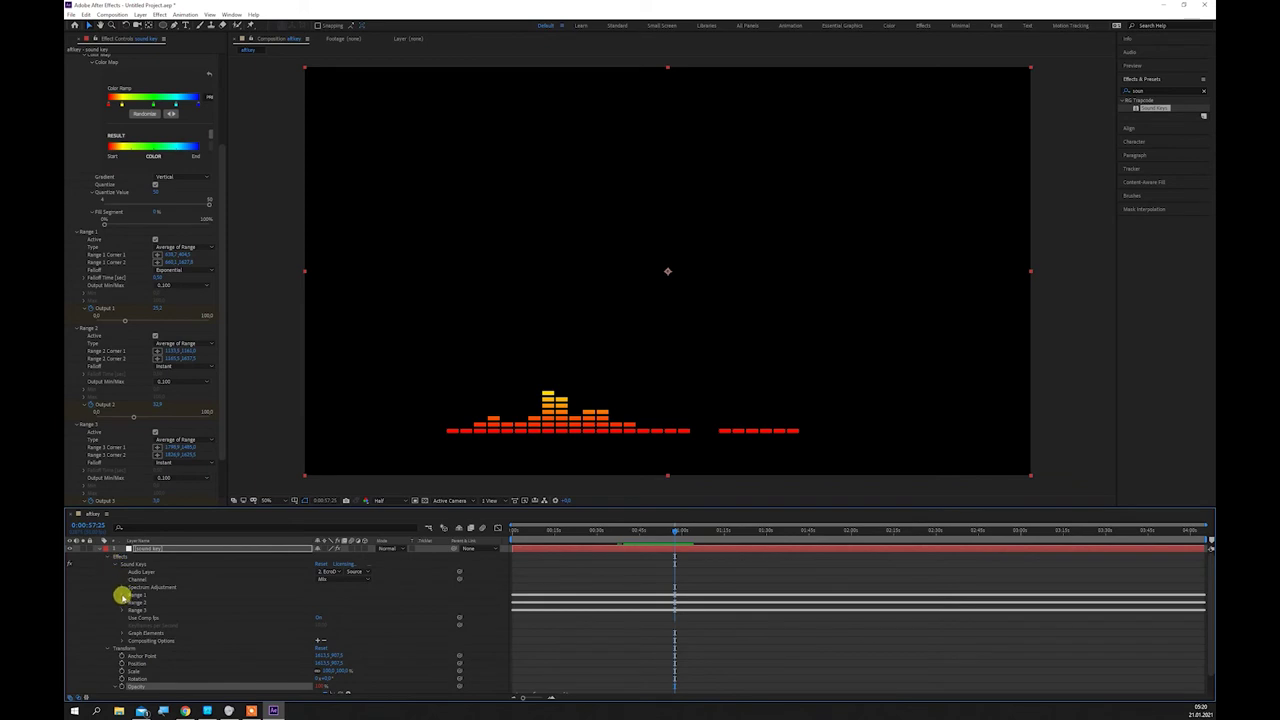
pyautogui.click(122, 595)
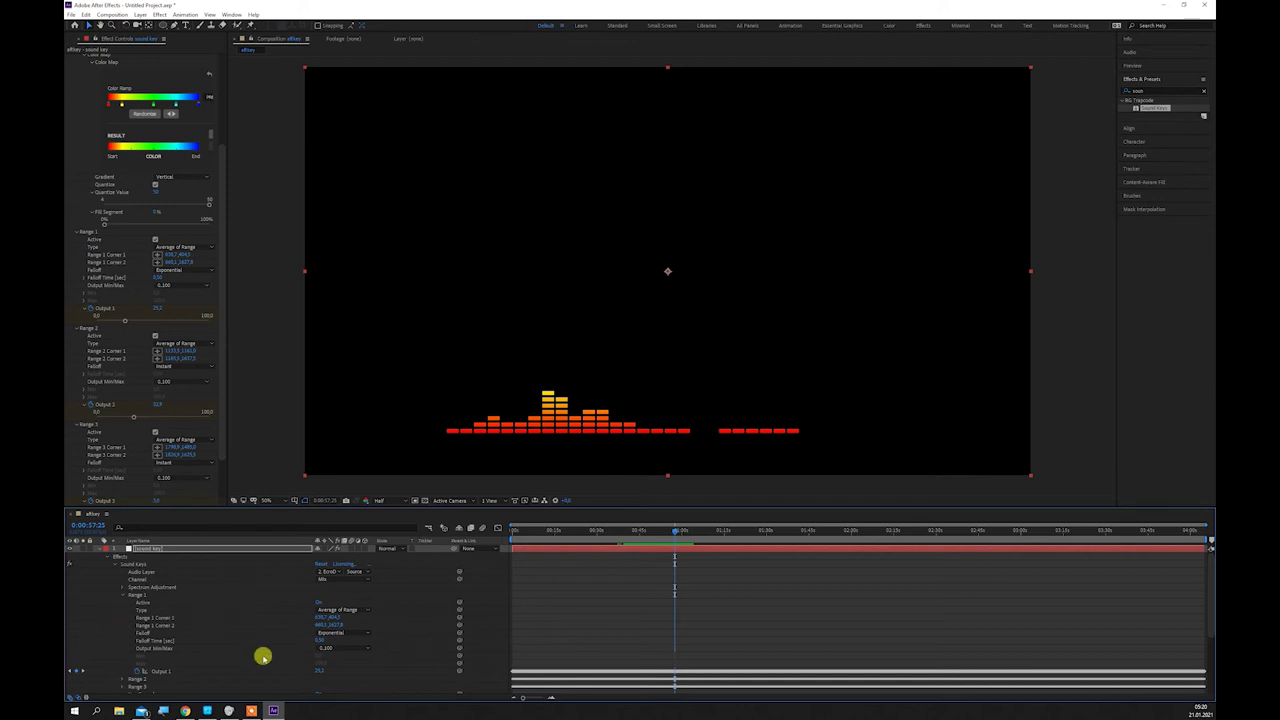
pyautogui.scroll(-1, 262, 657)
pyautogui.scroll(-3, 1210, 590)
pyautogui.scroll(1, 1208, 621)
pyautogui.scroll(1, 1209, 618)
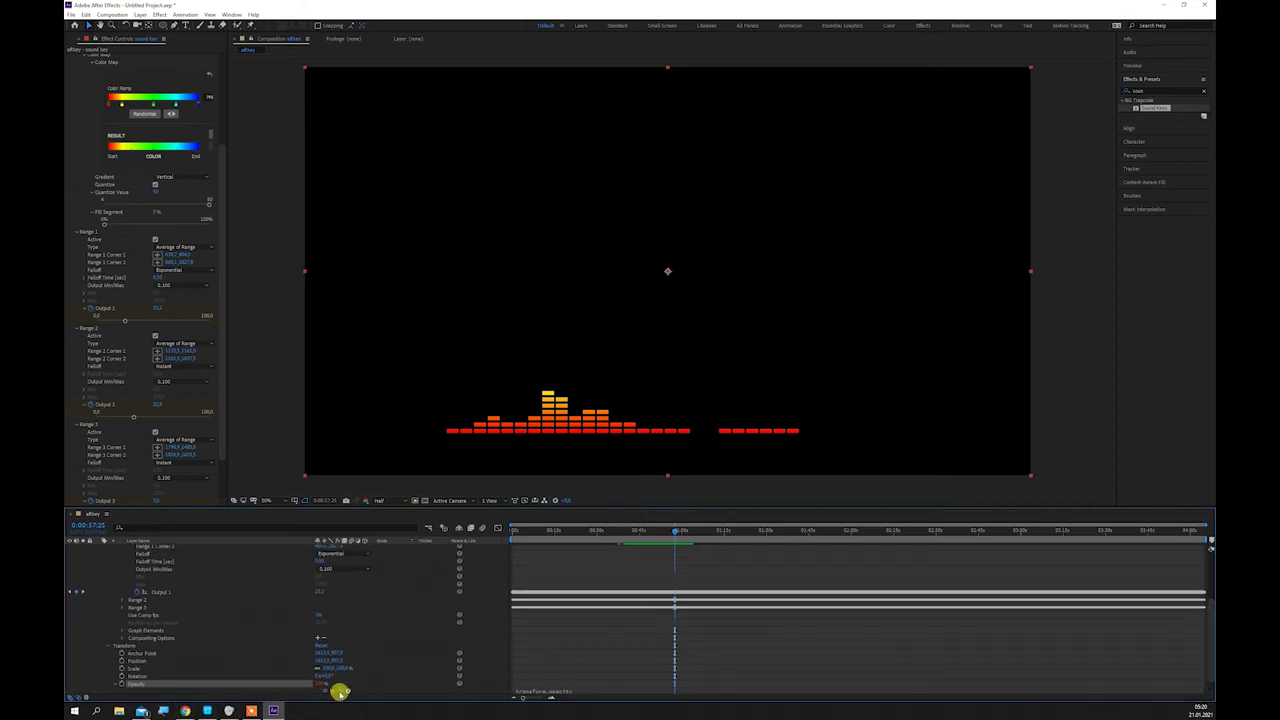
pyautogui.moveTo(340, 692); pyautogui.dragTo(300, 530)
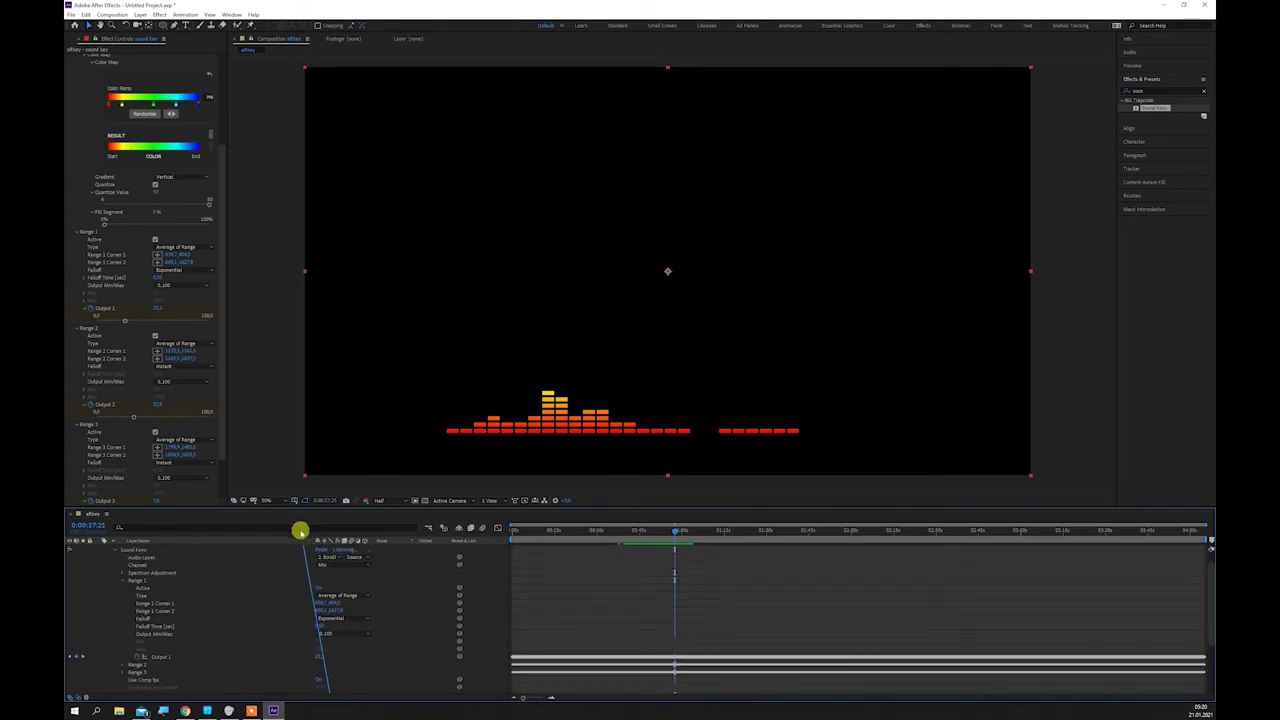
pyautogui.moveTo(298, 545); pyautogui.dragTo(323, 666)
pyautogui.moveTo(322, 665); pyautogui.dragTo(321, 665)
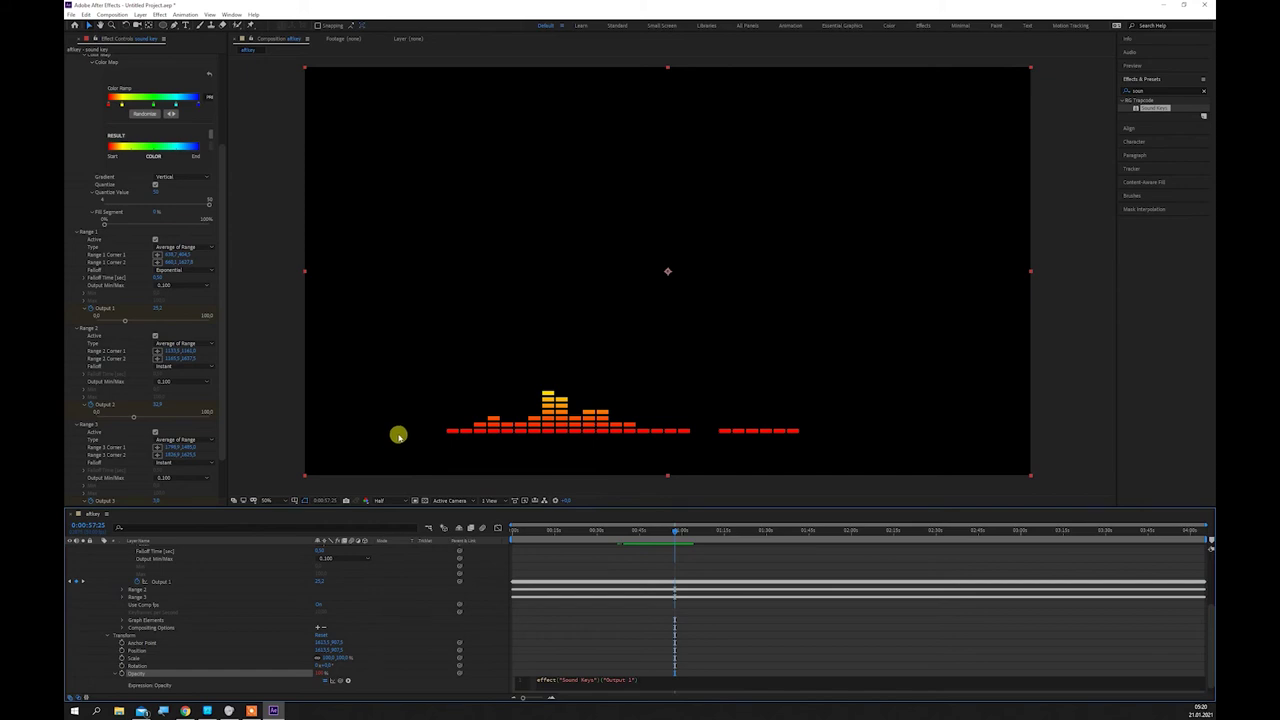
pyautogui.scroll(-1, 430, 590)
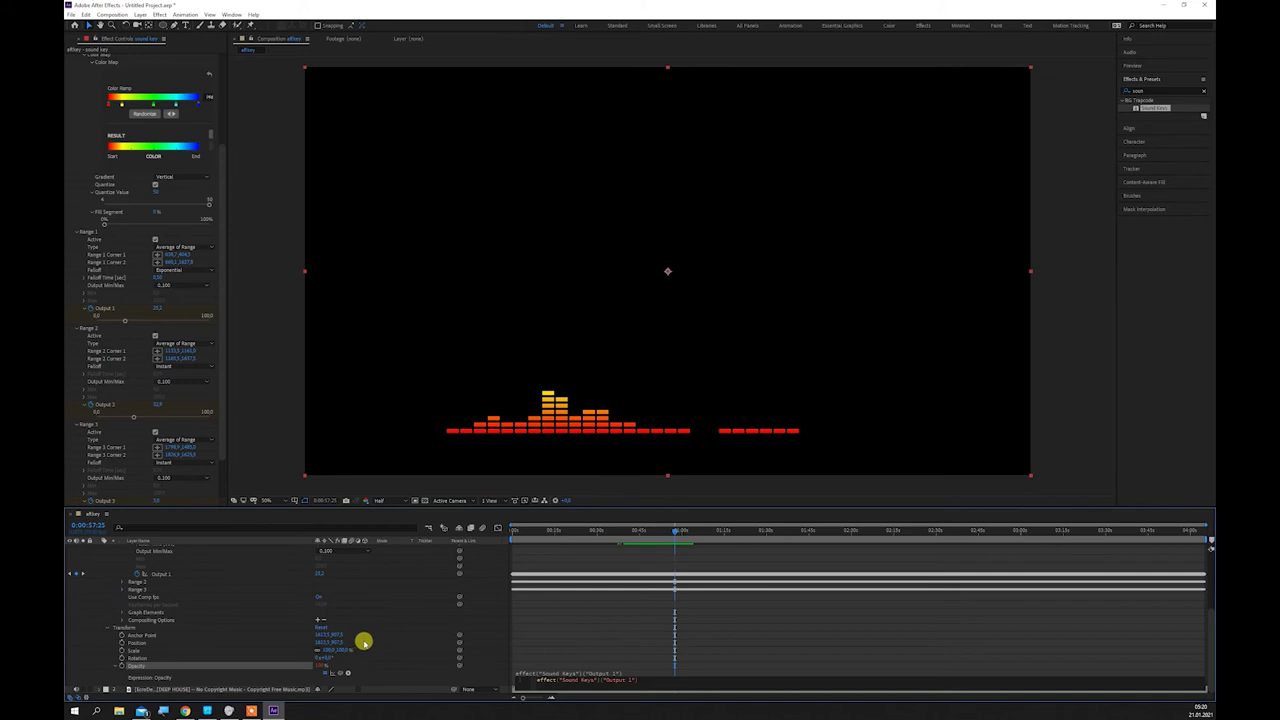
pyautogui.click(256, 464)
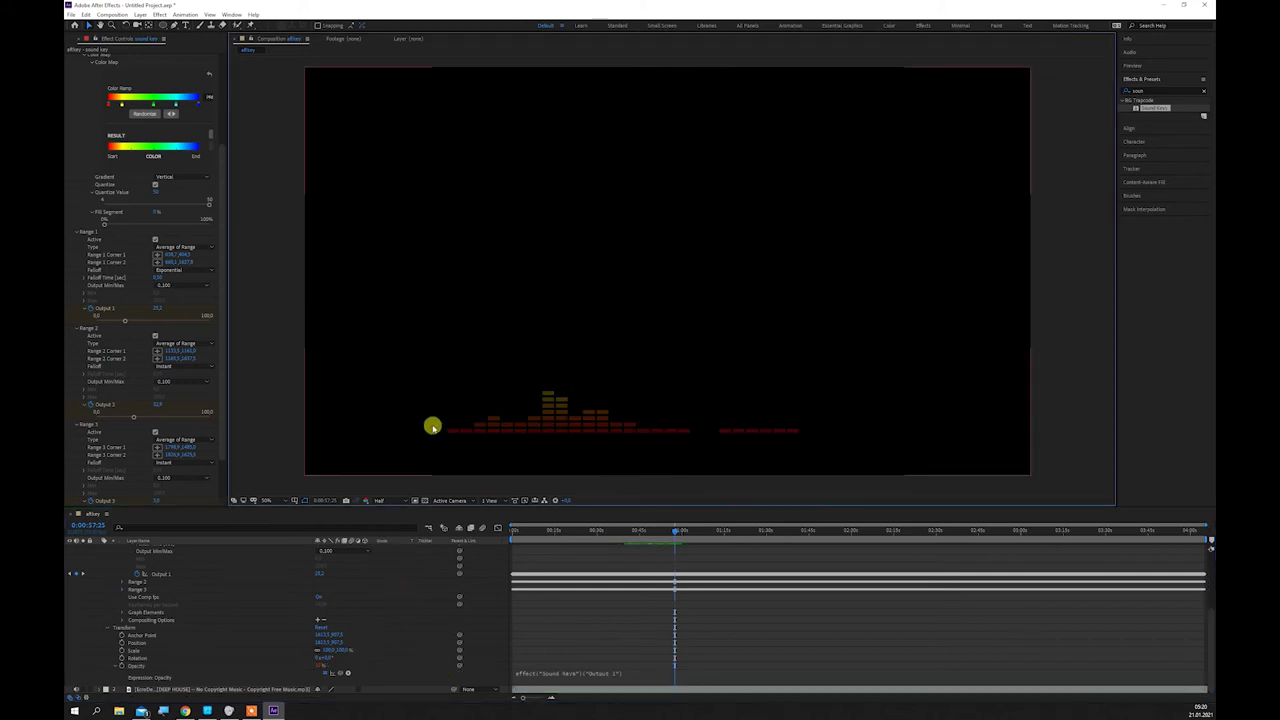
# Step: Preview the opacity reacting to the music from several points in the composition, ending at about 36 seconds
pyautogui.press('space')
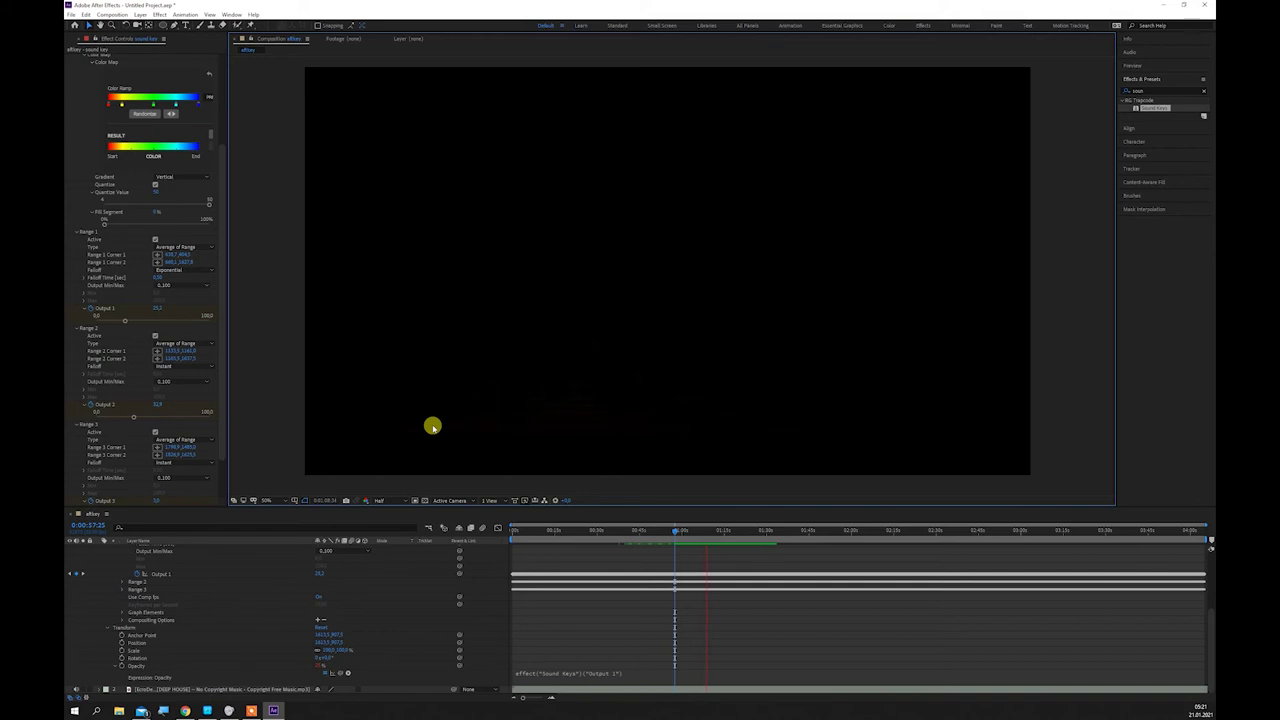
pyautogui.moveTo(674, 540); pyautogui.dragTo(581, 550)
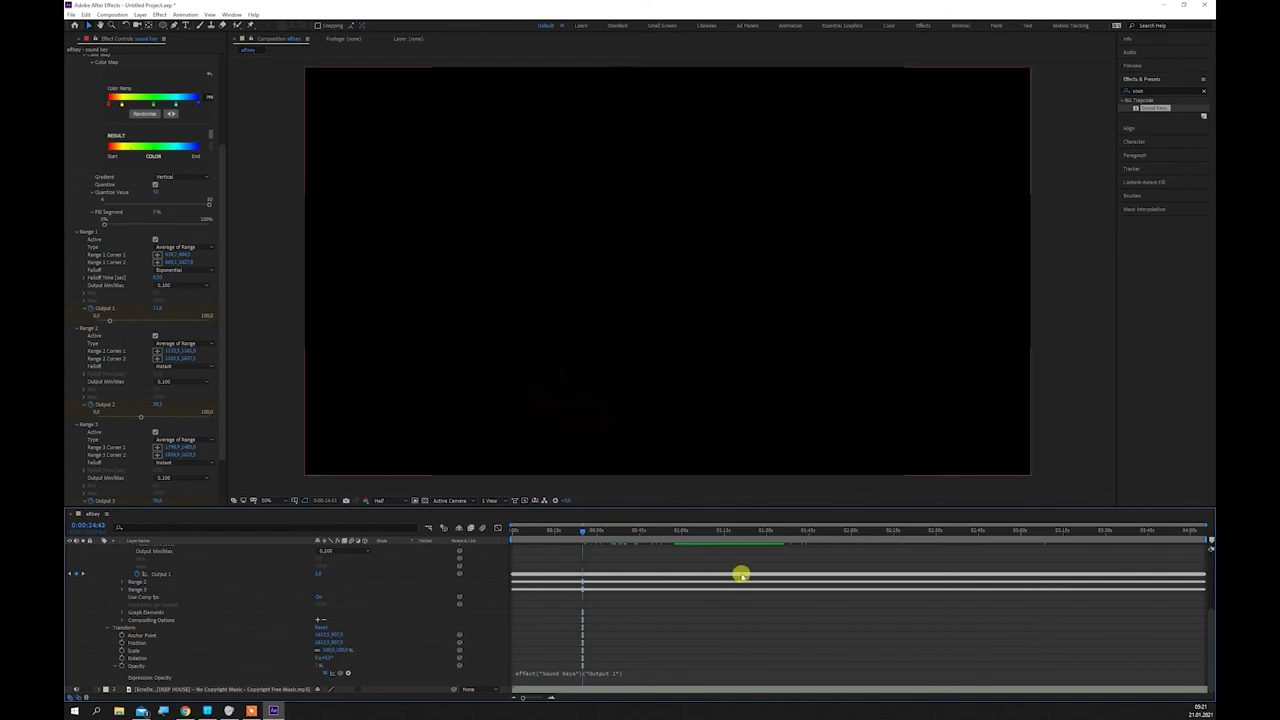
pyautogui.moveTo(741, 576)
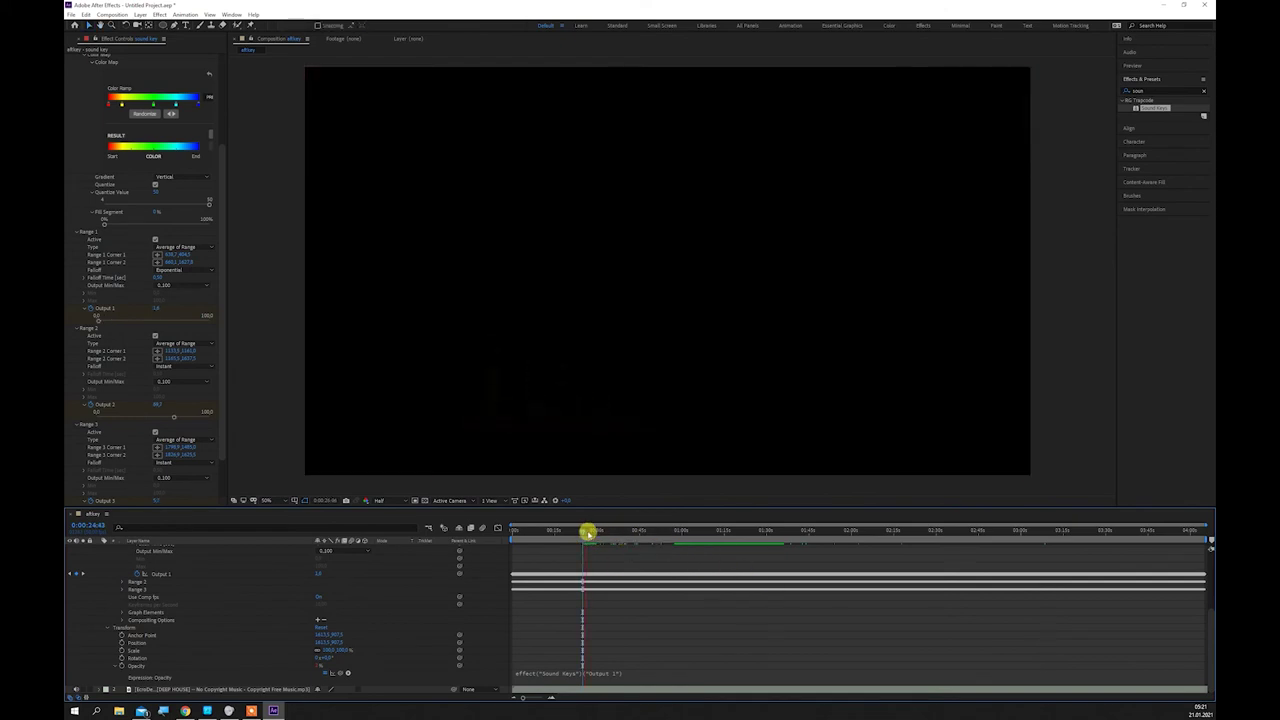
pyautogui.moveTo(569, 529); pyautogui.dragTo(522, 531)
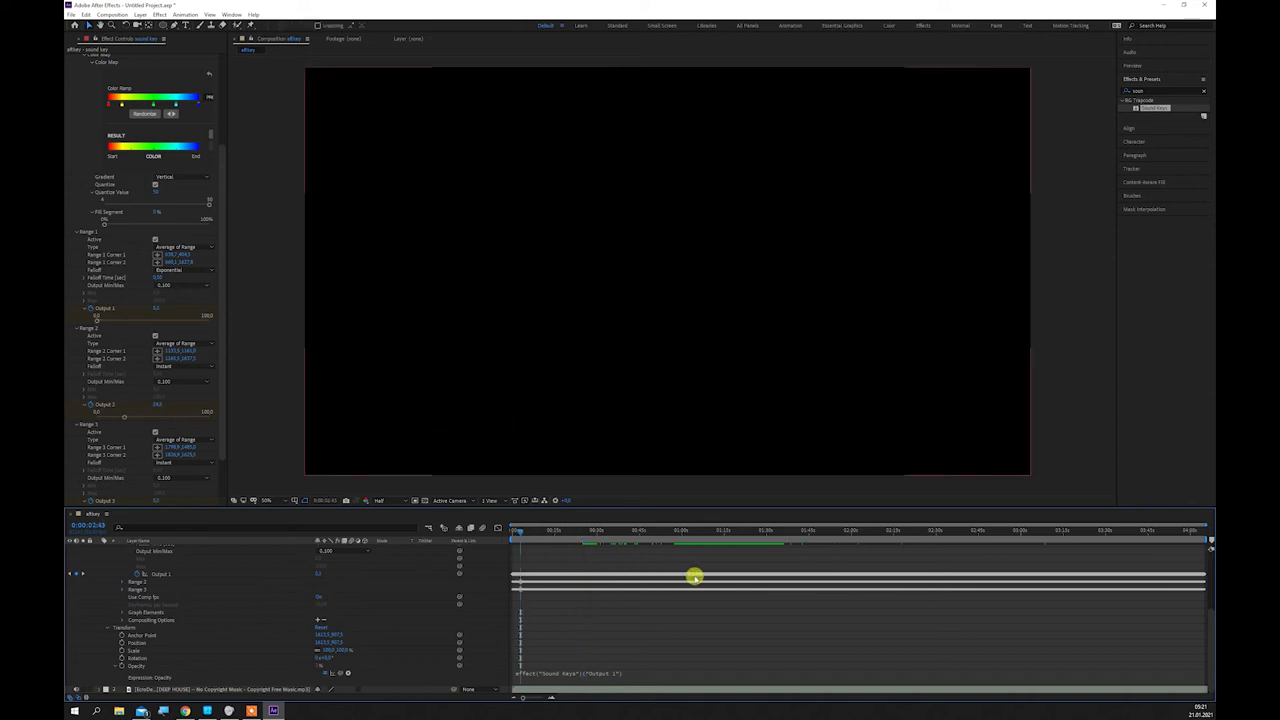
pyautogui.moveTo(694, 578)
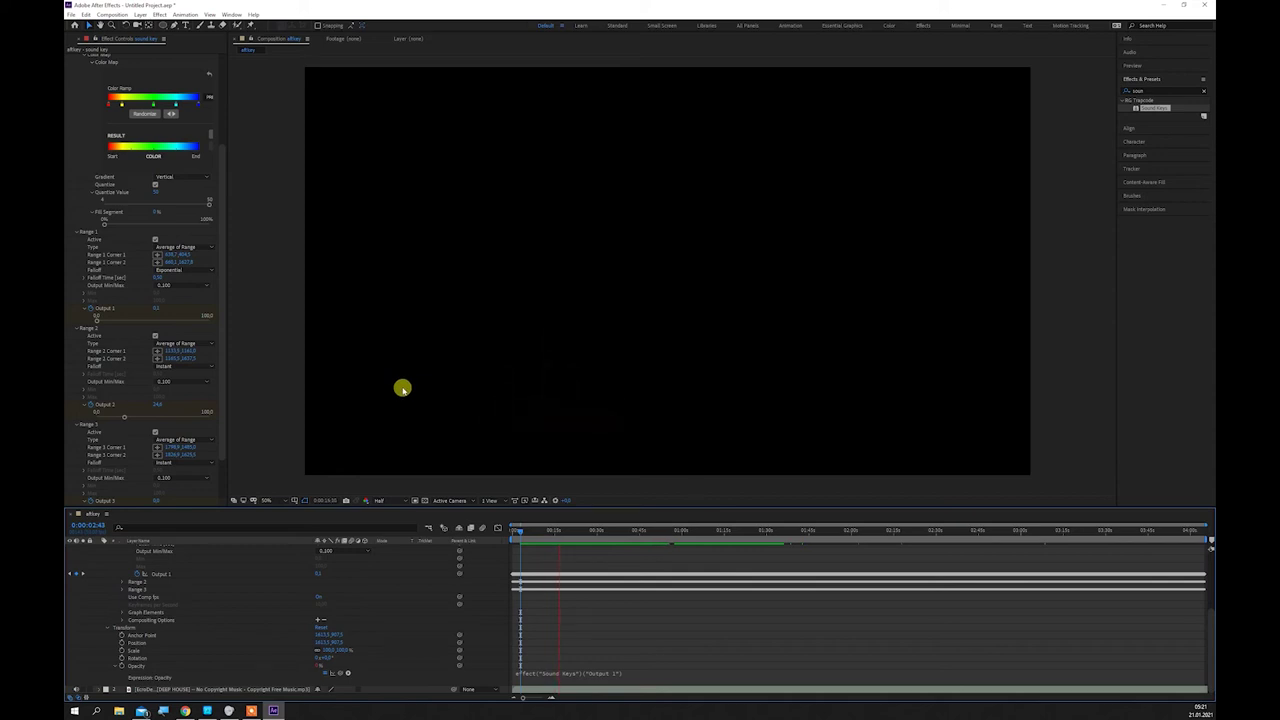
pyautogui.click(290, 393)
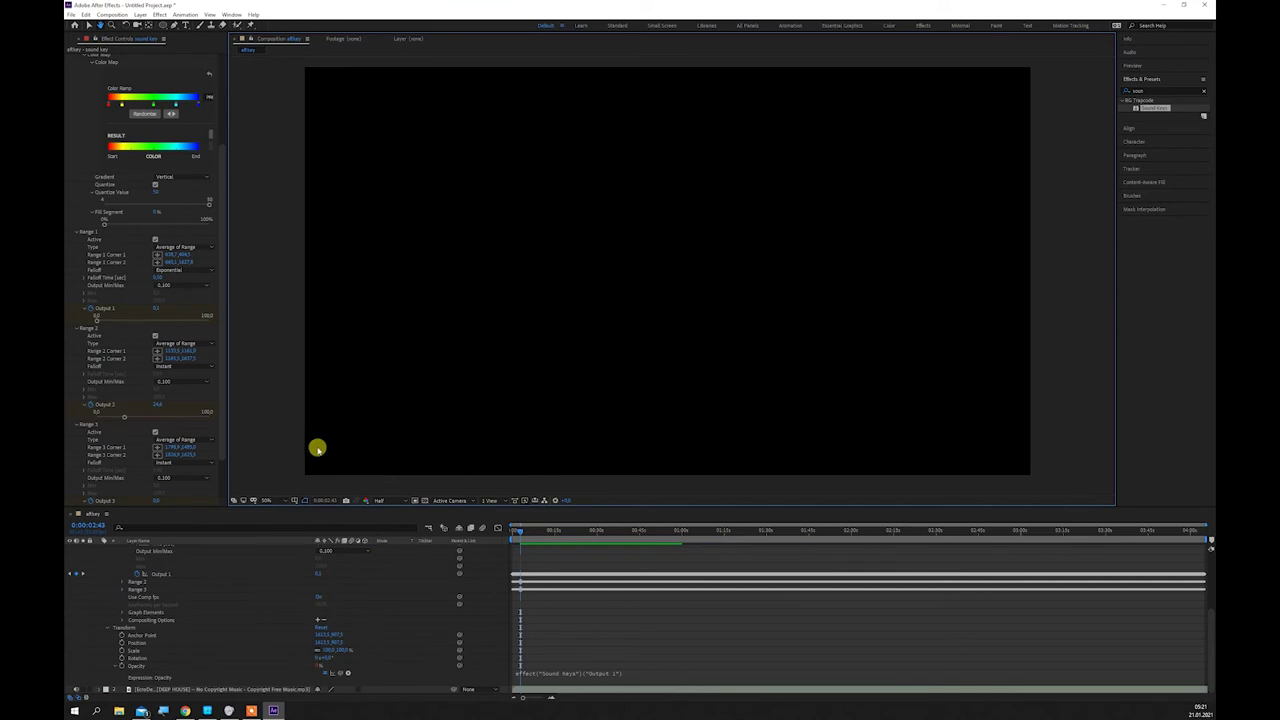
pyautogui.click(523, 531)
pyautogui.moveTo(640, 531); pyautogui.dragTo(602, 531)
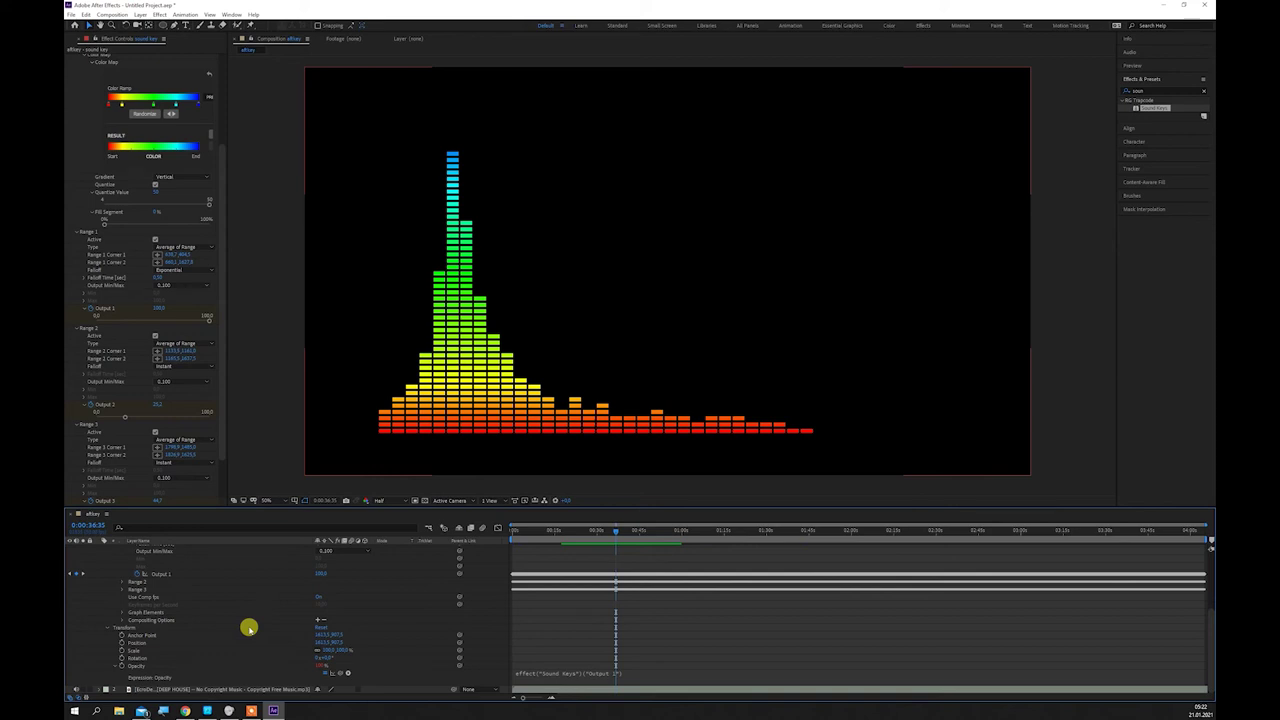
# Step: Relink the sound key layer's Opacity expression to Output 2 in Range 2 of the Sound Keys effect
pyautogui.click(122, 582)
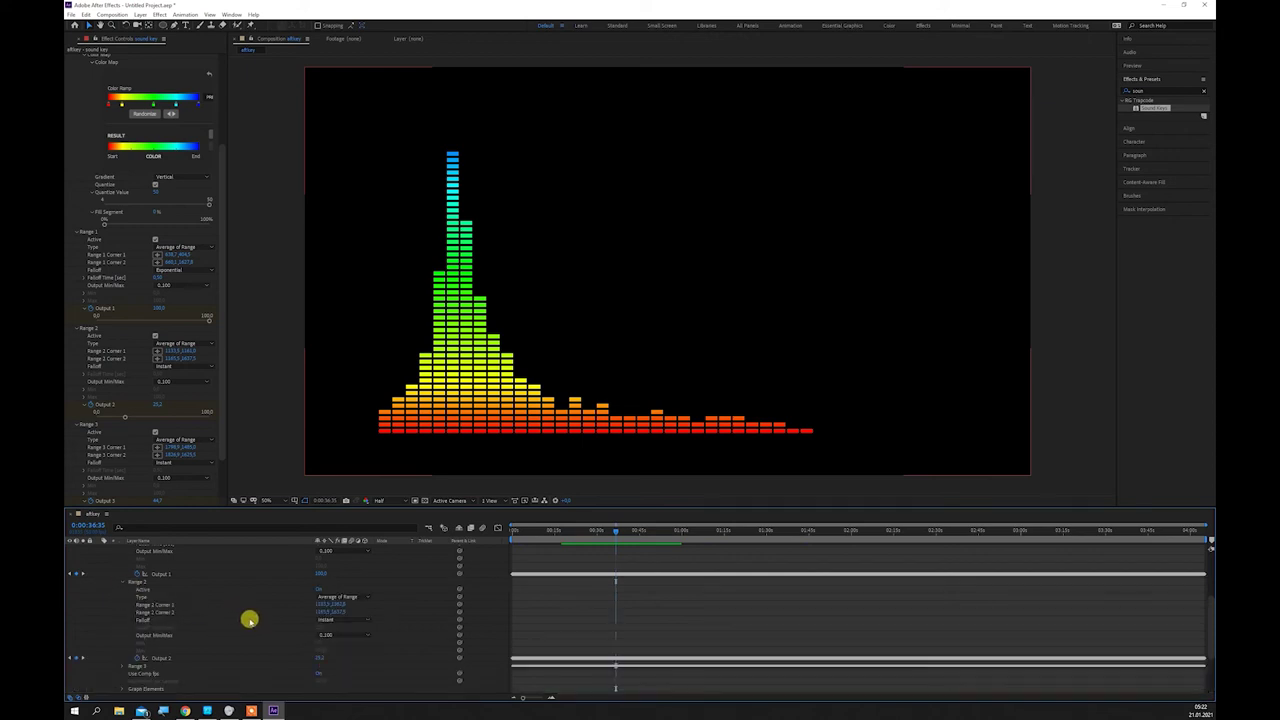
pyautogui.scroll(-2, 245, 617)
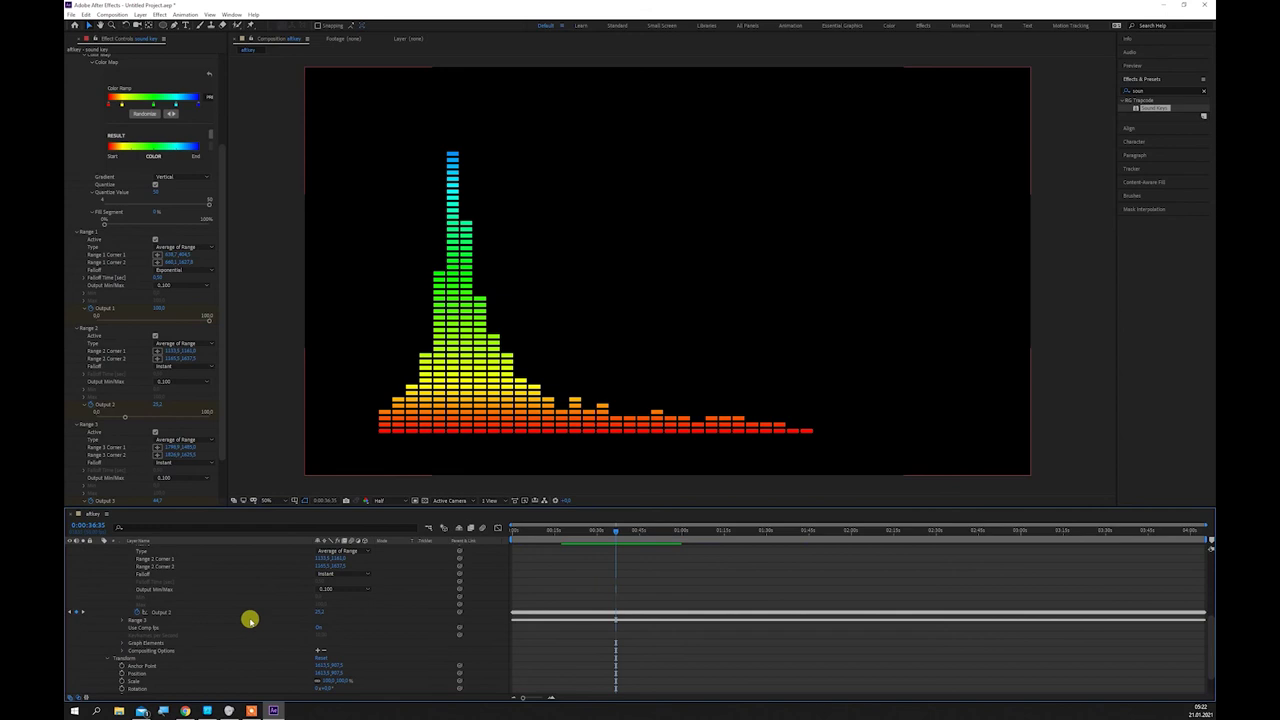
pyautogui.scroll(-1, 249, 619)
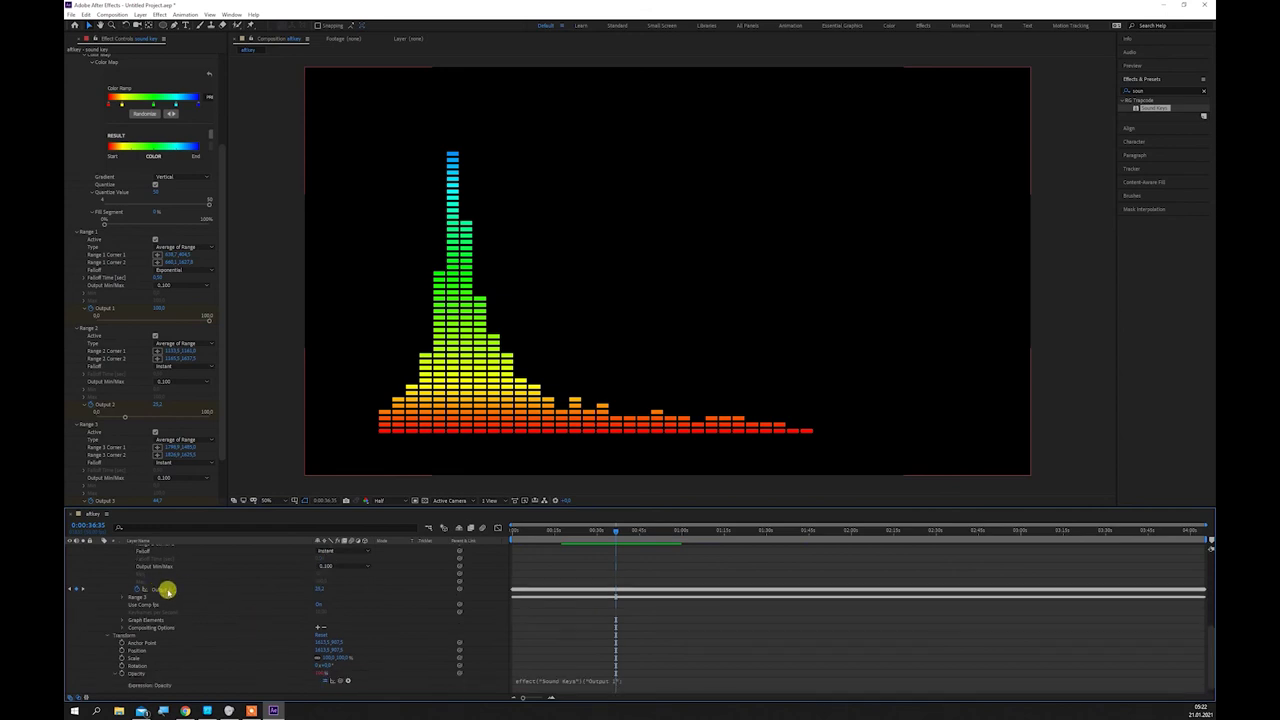
pyautogui.moveTo(340, 681); pyautogui.dragTo(249, 590)
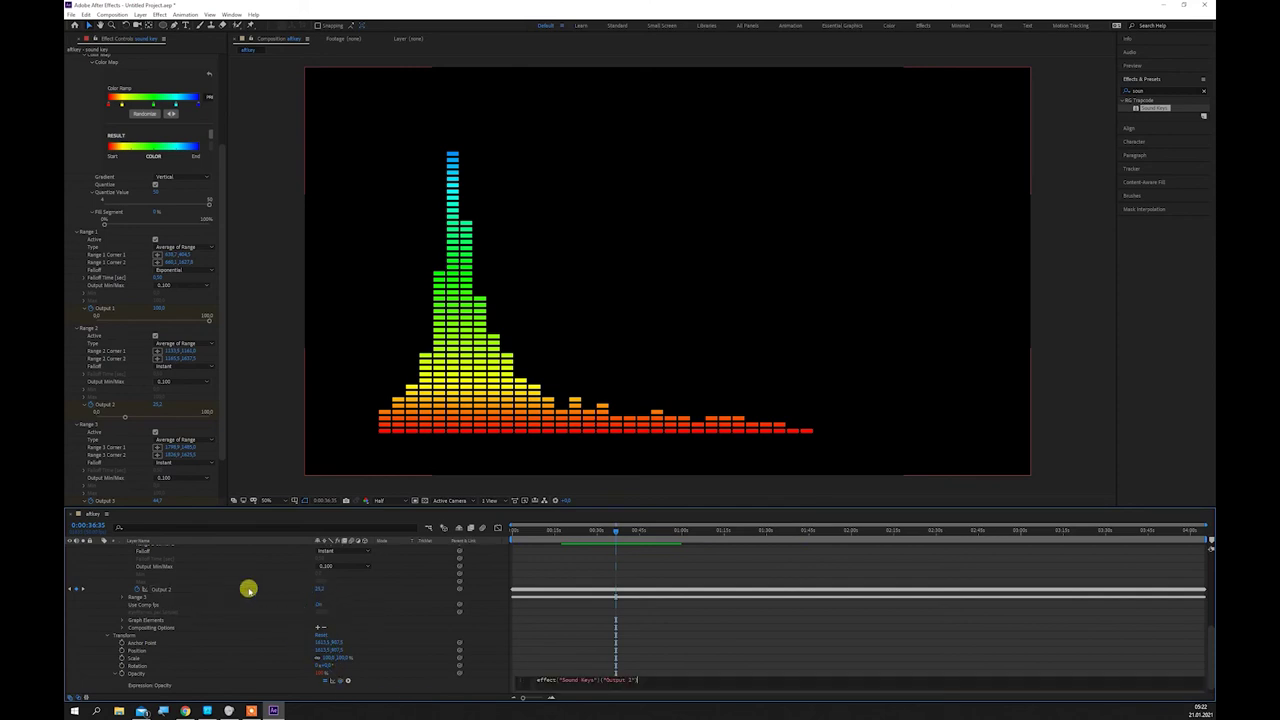
pyautogui.click(271, 437)
# Step: Preview the opacity reacting to the music from the start of the composition to about 39 seconds
pyautogui.moveTo(614, 531); pyautogui.dragTo(512, 531)
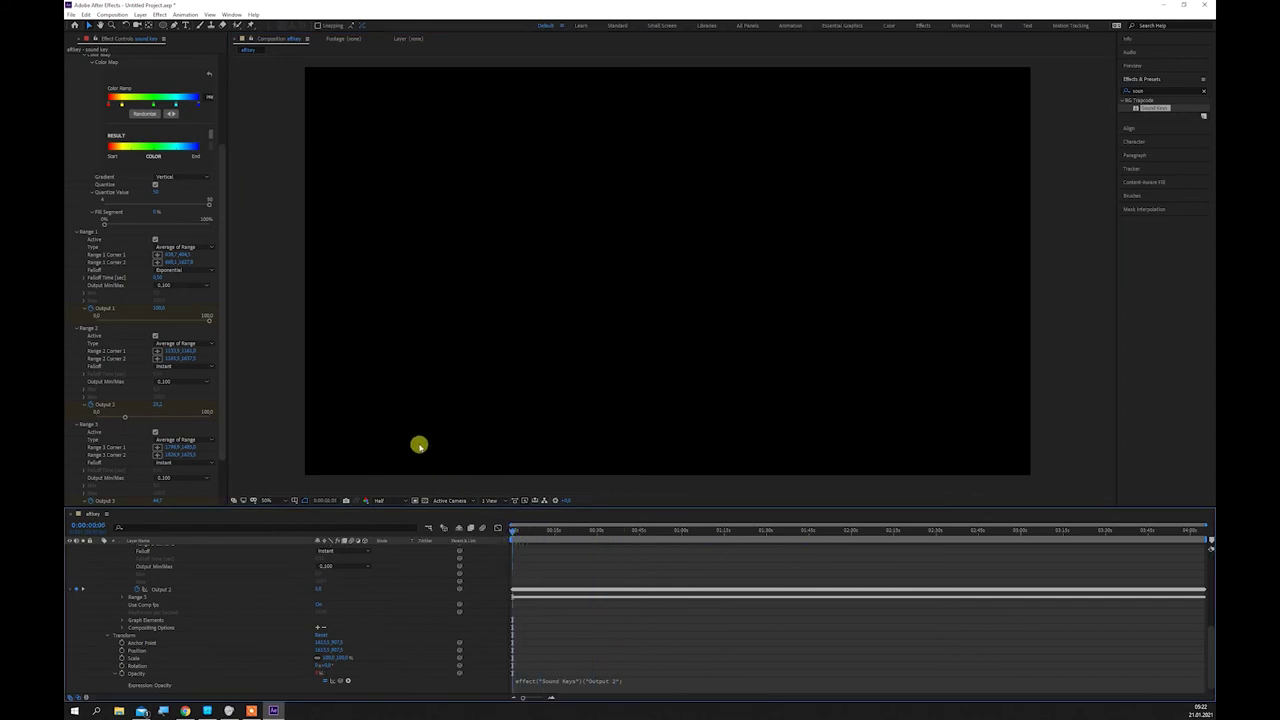
pyautogui.press('space')
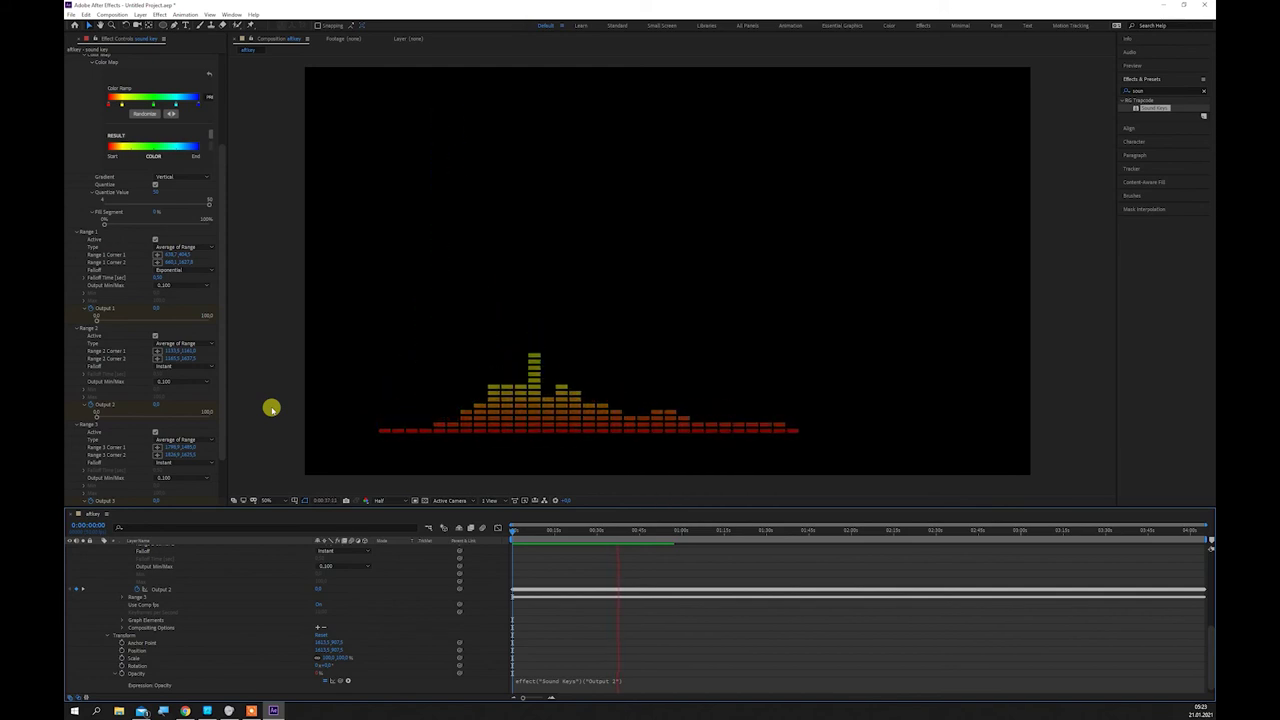
pyautogui.press('space')
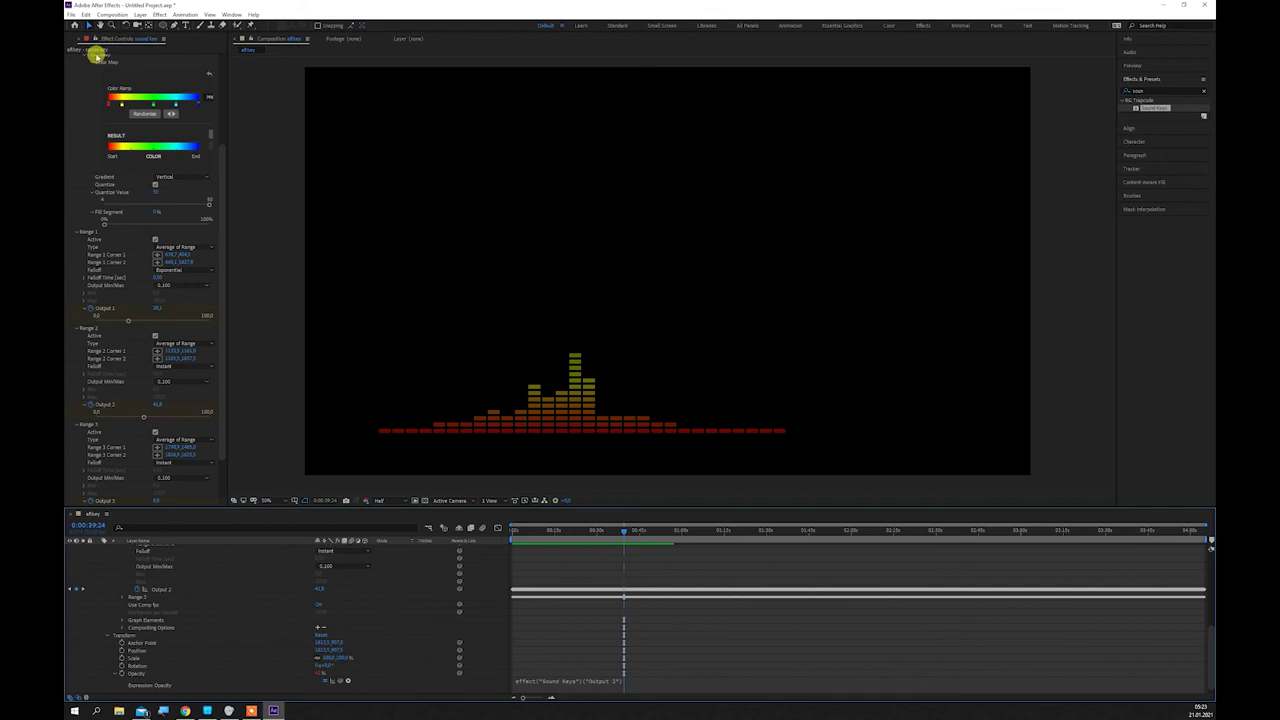
# Step: Collapse the Sound Keys effect settings and search the effects for "3d st"
pyautogui.moveTo(223, 131); pyautogui.dragTo(223, 51)
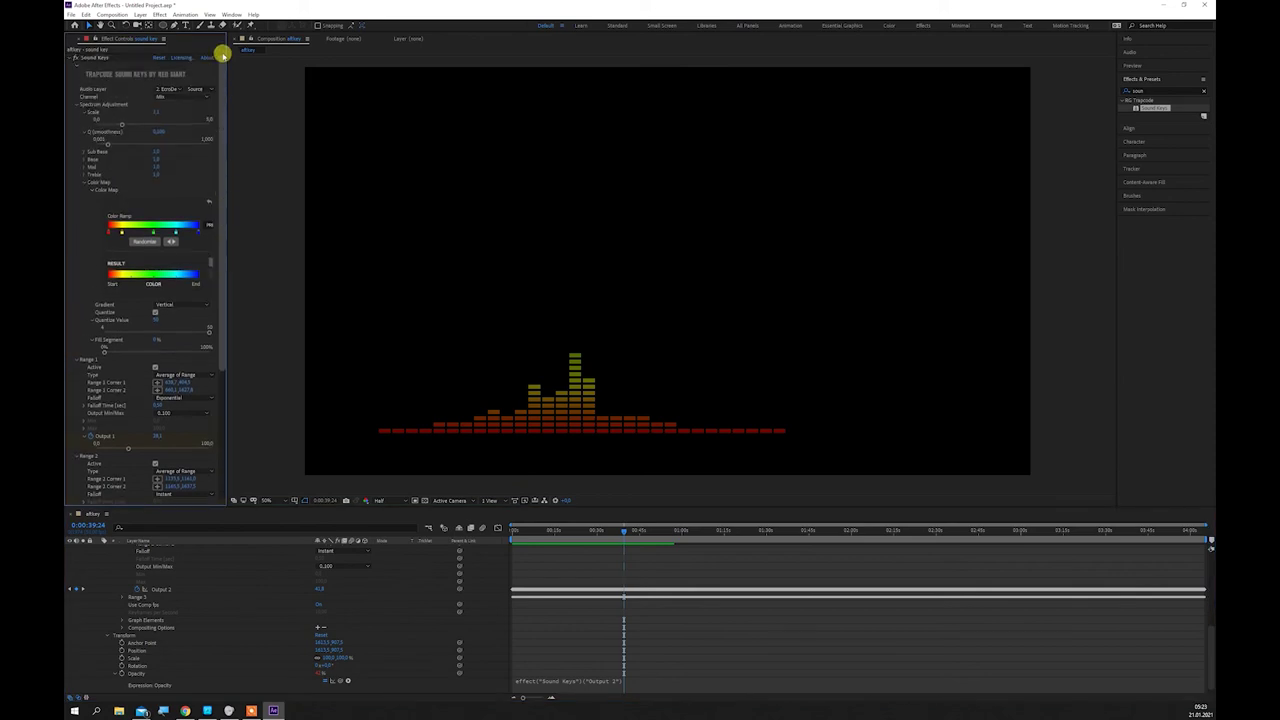
pyautogui.click(69, 57)
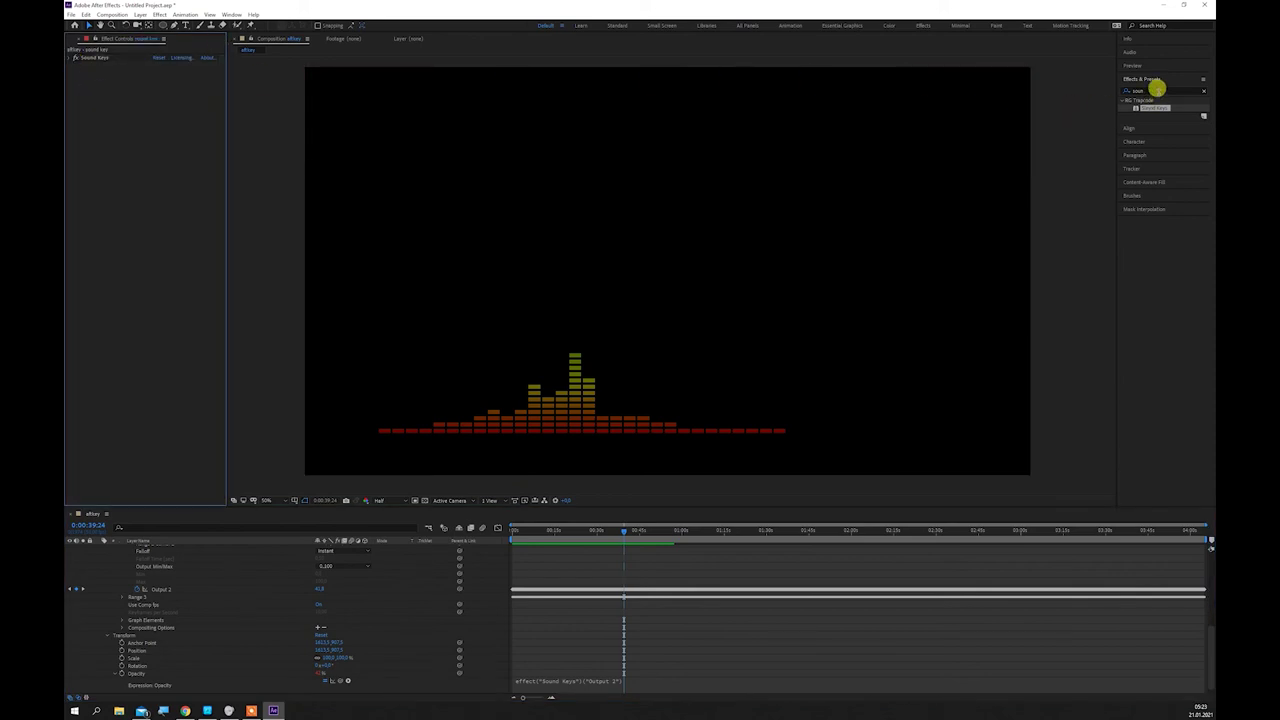
pyautogui.click(1157, 90)
pyautogui.press('BackSpace')
pyautogui.press('BackSpace')
pyautogui.press('BackSpace')
pyautogui.press('BackSpace')
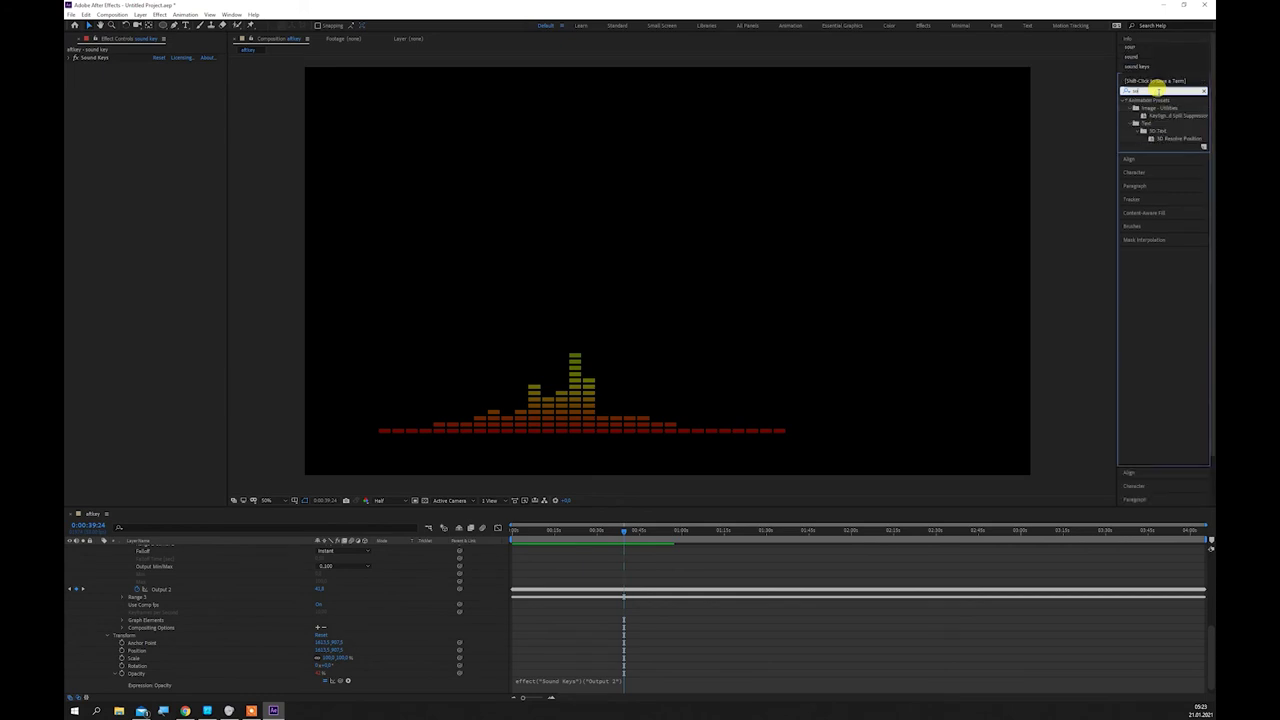
pyautogui.write('3d st')
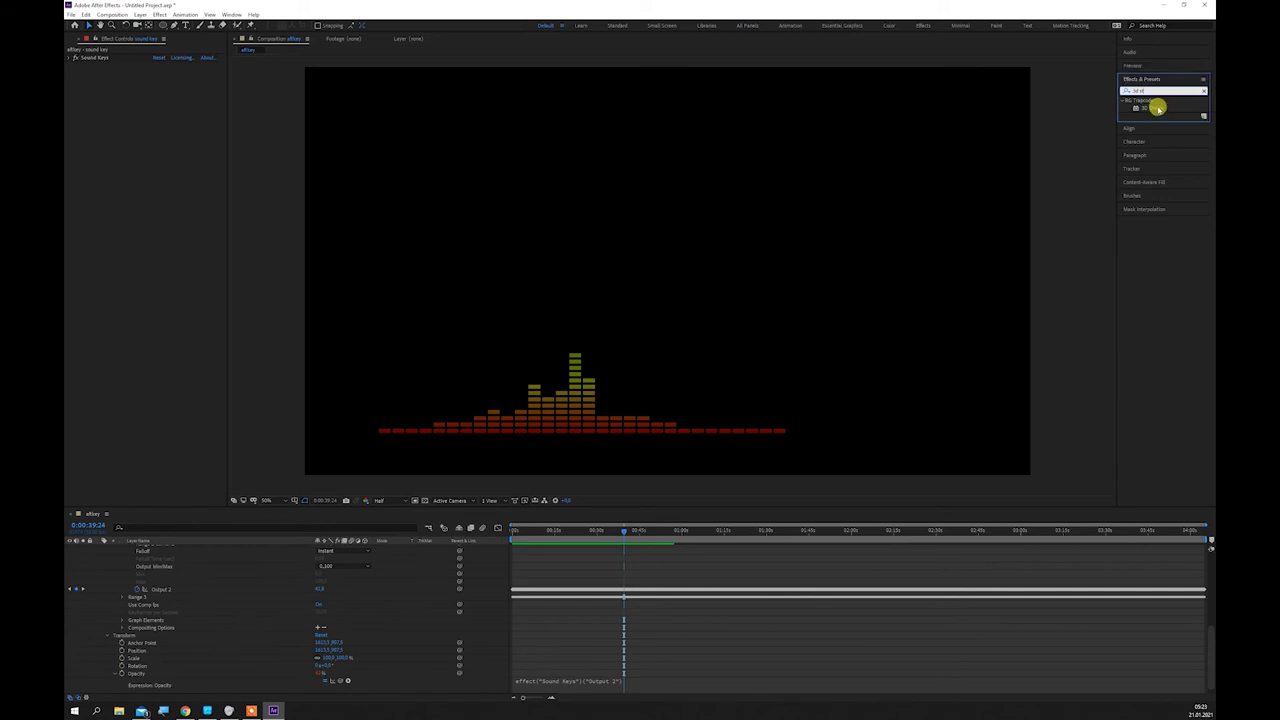
# Step: Collapse the sound key layer's properties and create a new black solid layer
pyautogui.moveTo(1157, 108)
pyautogui.mouseDown()
pyautogui.moveTo(723, 540)
pyautogui.moveTo(271, 534)
pyautogui.moveTo(263, 572)
pyautogui.moveTo(127, 578)
pyautogui.moveTo(100, 548)
pyautogui.mouseUp()
pyautogui.rightClick(146, 597)
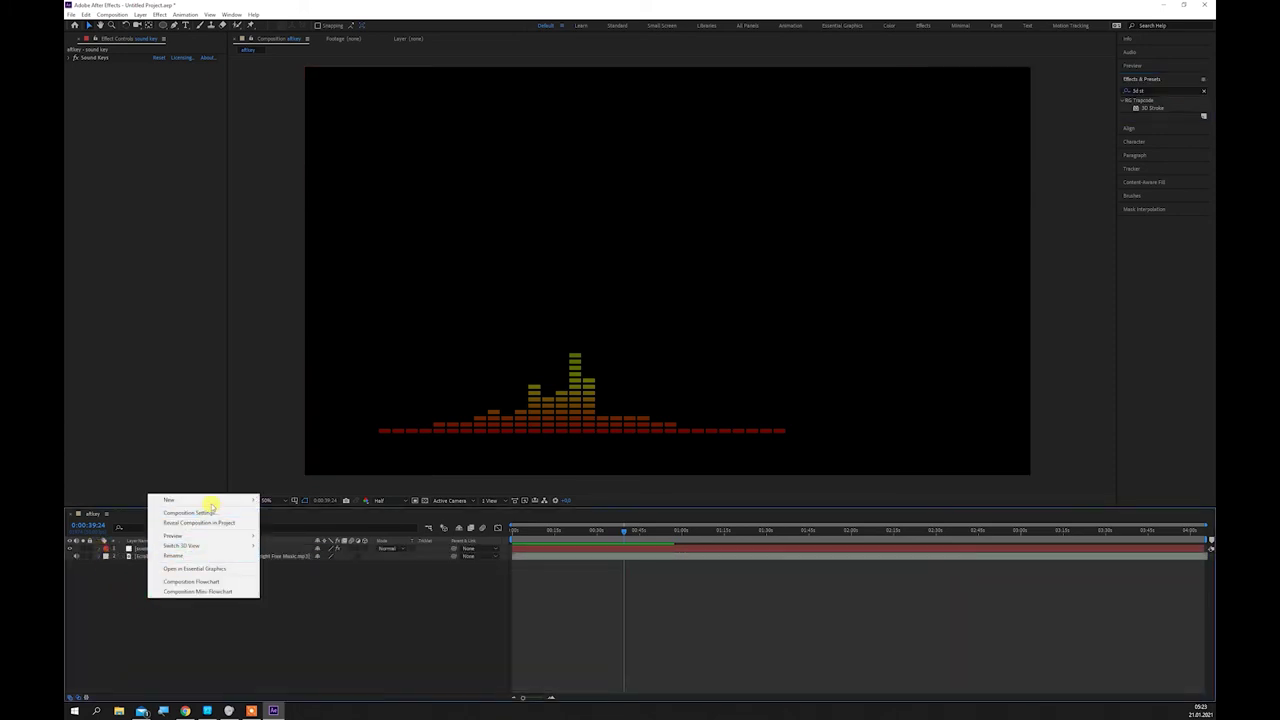
pyautogui.moveTo(213, 501)
pyautogui.click(279, 522)
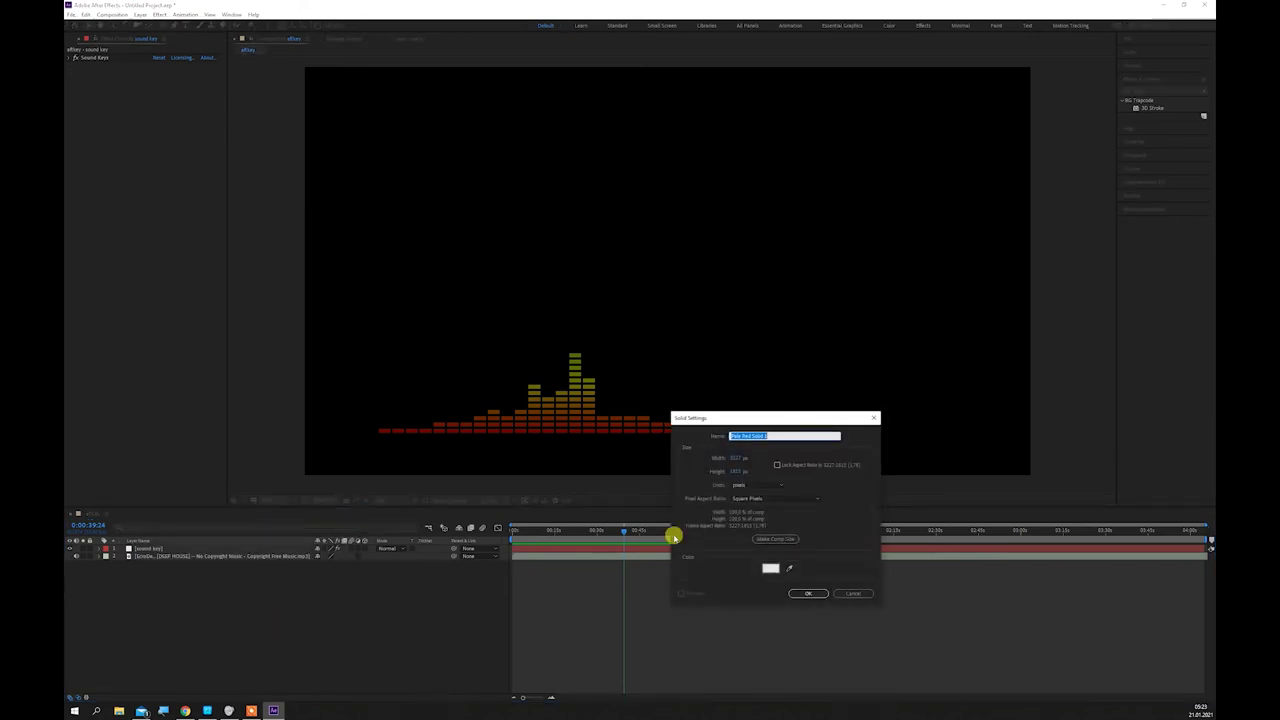
pyautogui.click(773, 569)
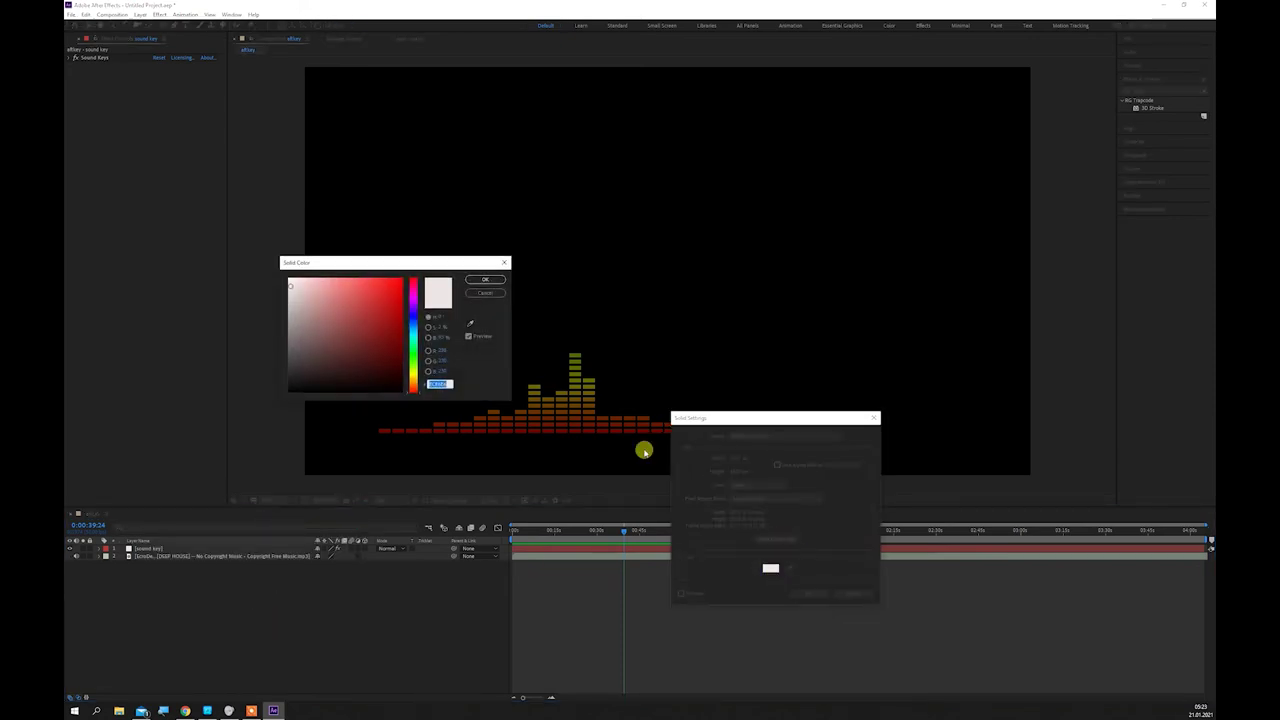
pyautogui.moveTo(293, 382); pyautogui.dragTo(287, 390)
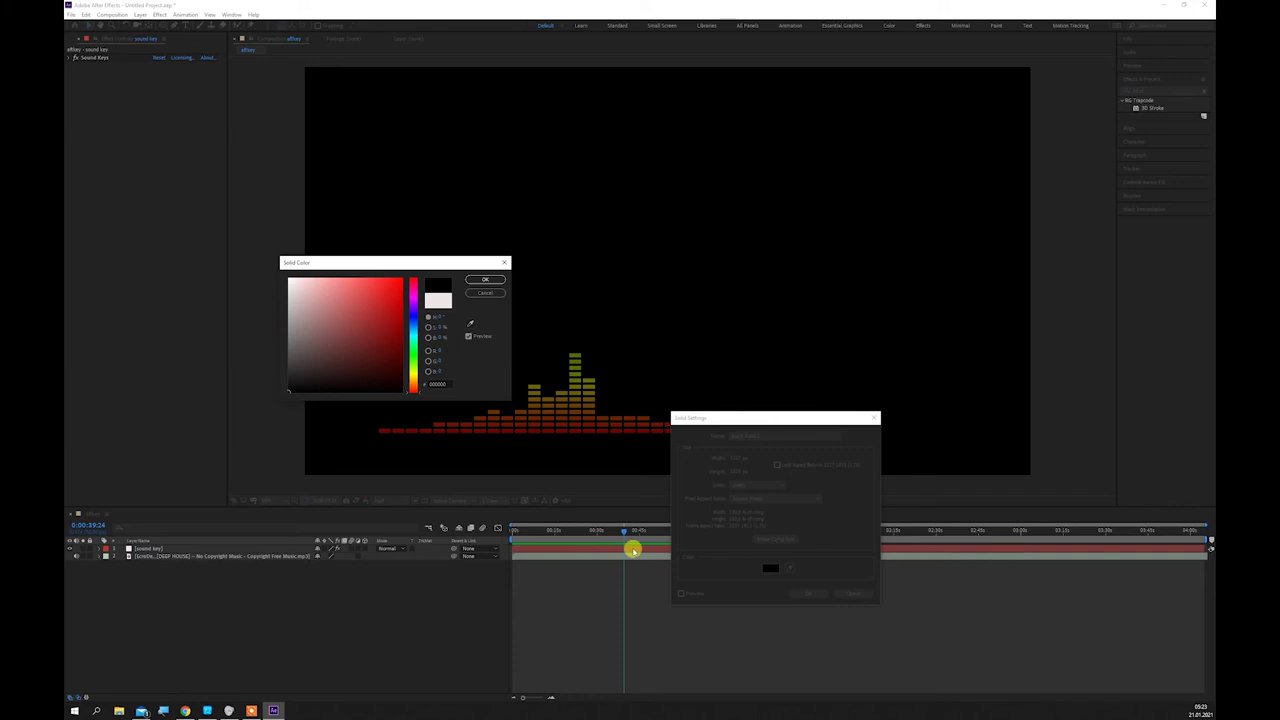
pyautogui.click(486, 285)
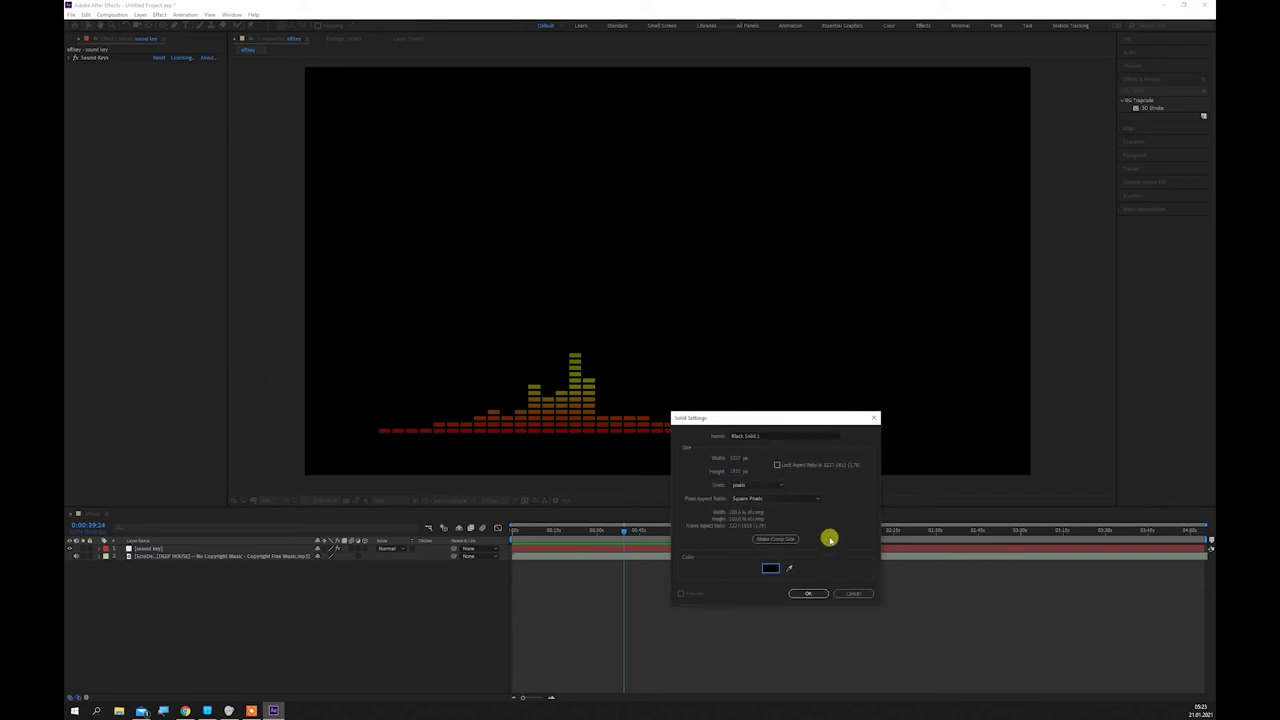
pyautogui.click(808, 593)
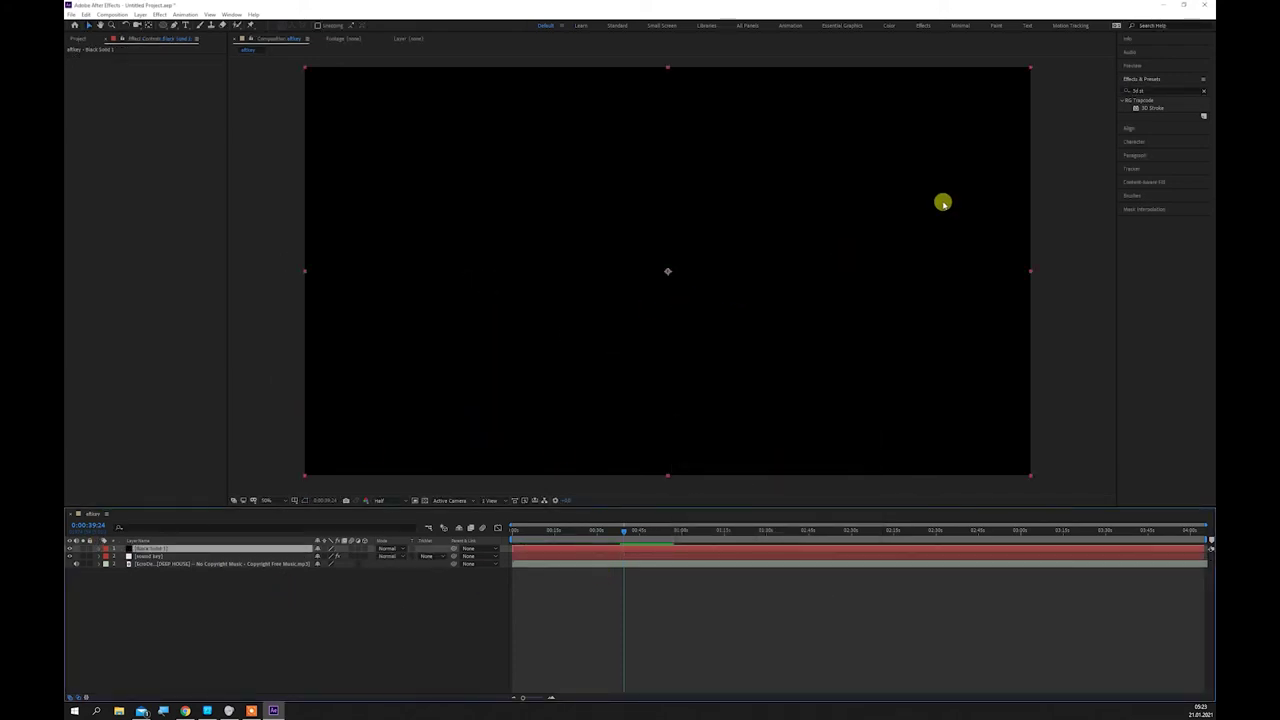
# Step: Apply the 3D Stroke effect to the black solid and choose its Basic Circle preset
pyautogui.moveTo(1153, 107)
pyautogui.mouseDown()
pyautogui.moveTo(203, 497)
pyautogui.moveTo(157, 531)
pyautogui.moveTo(164, 550)
pyautogui.mouseUp()
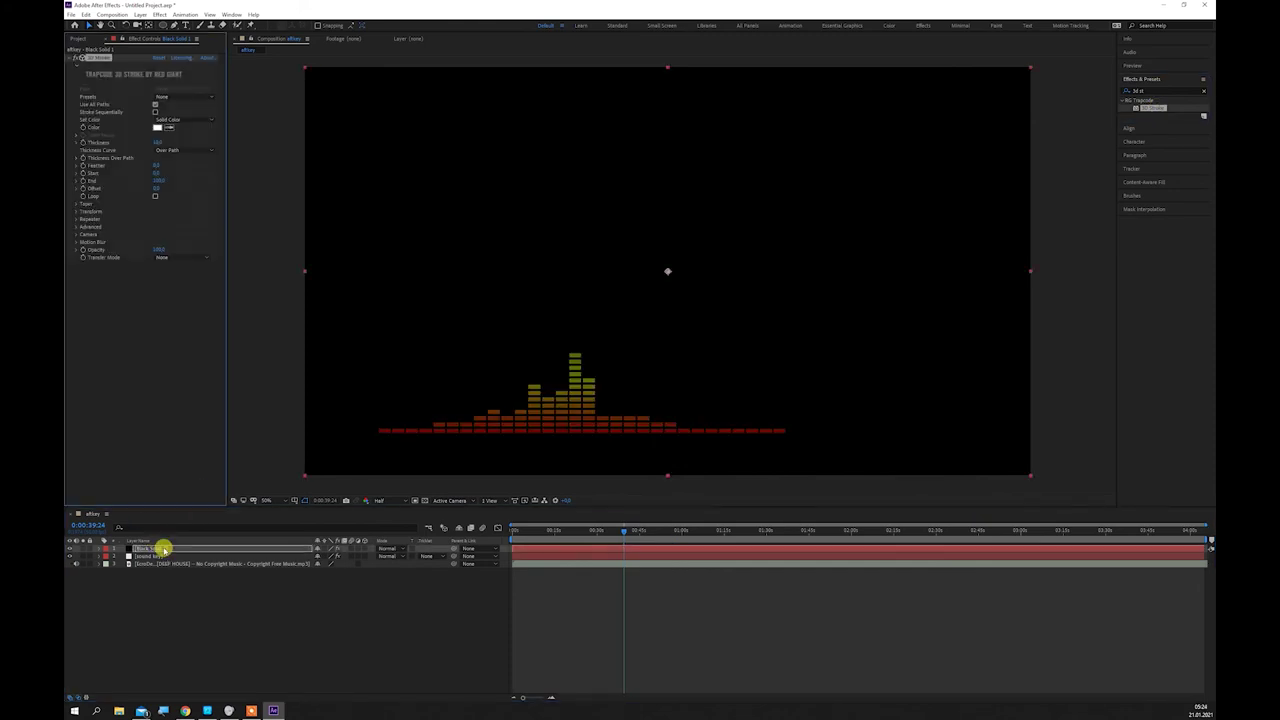
pyautogui.click(176, 615)
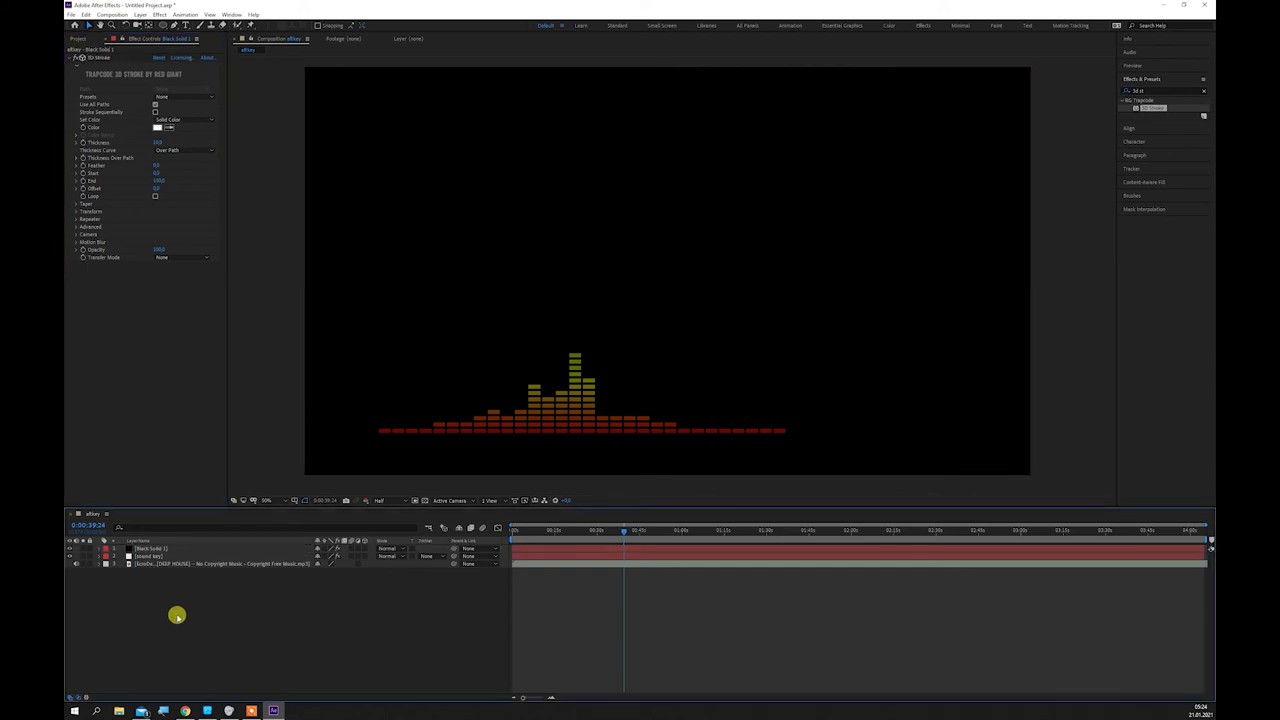
pyautogui.click(145, 548)
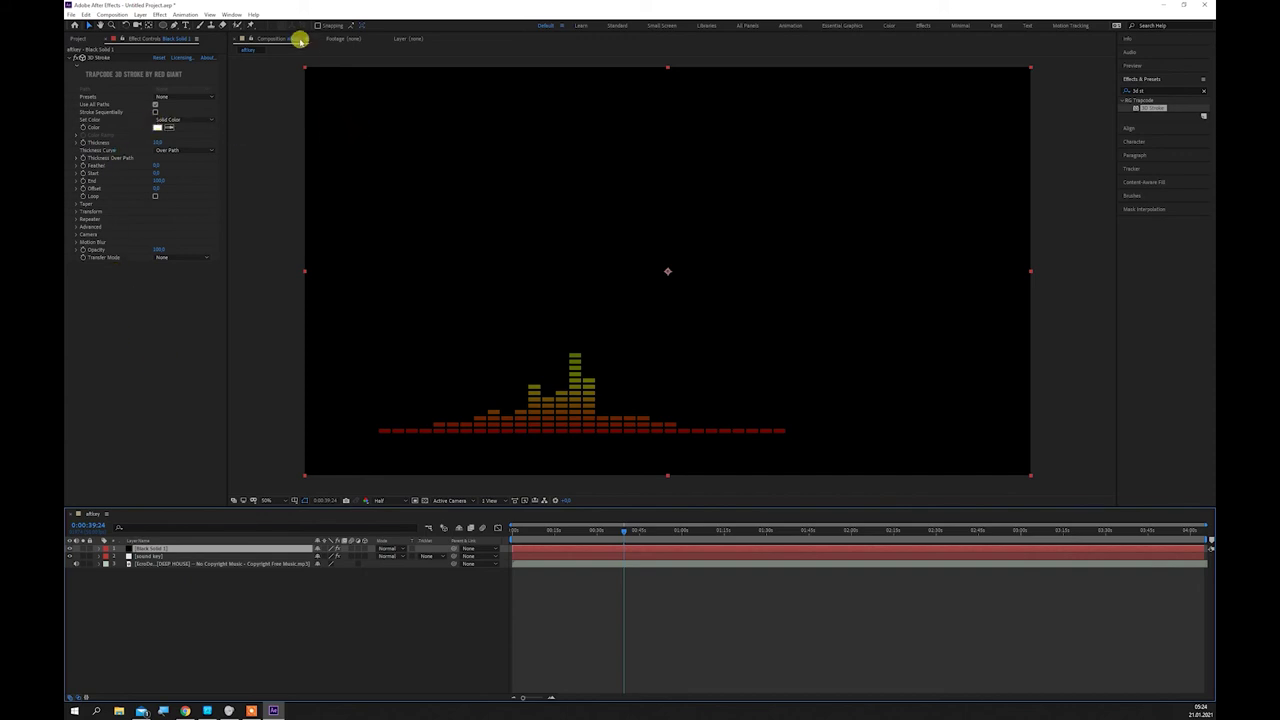
pyautogui.click(207, 97)
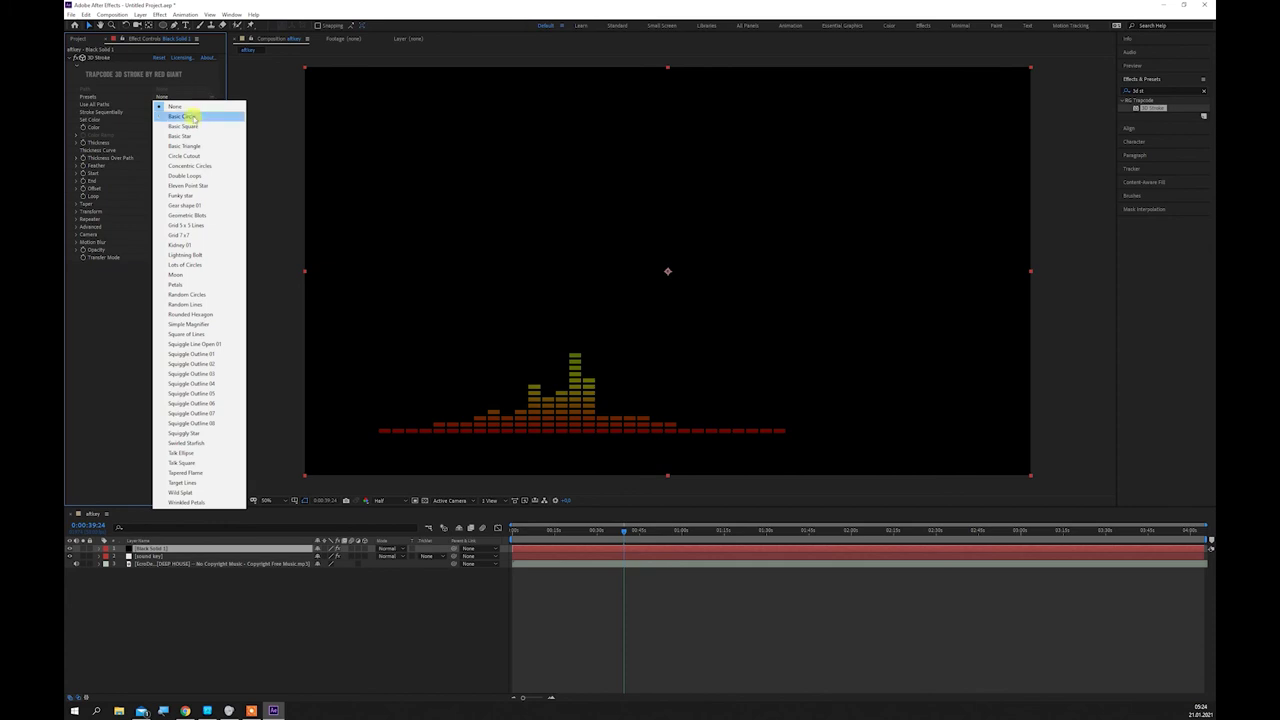
pyautogui.click(182, 116)
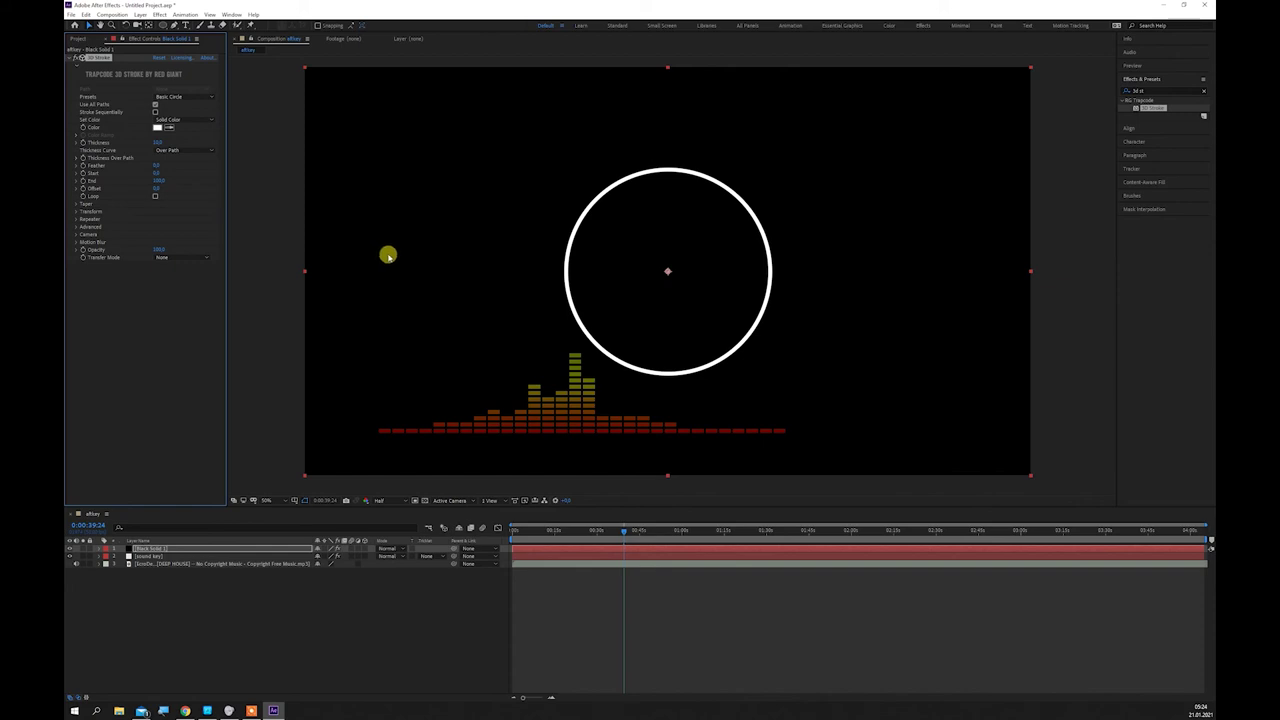
# Step: Recolor the circle stroke purple and move the circle to the upper-right area of the composition
pyautogui.click(158, 127)
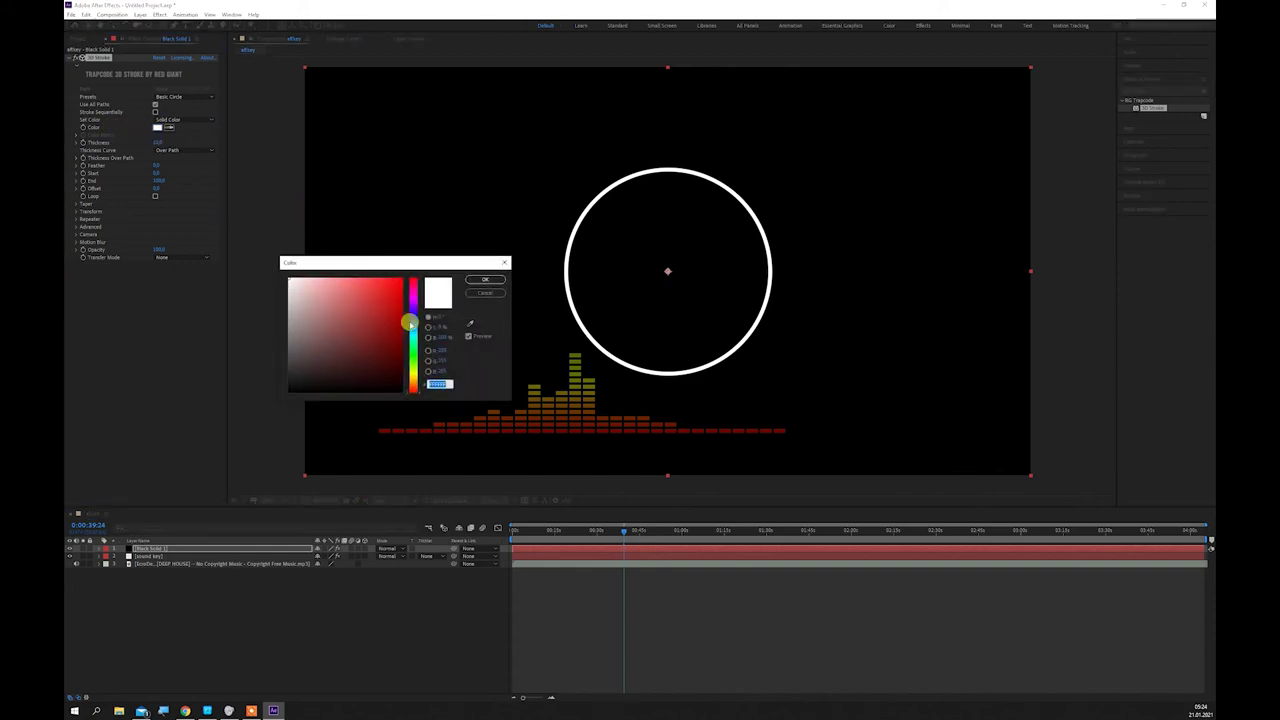
pyautogui.click(413, 305)
pyautogui.click(397, 292)
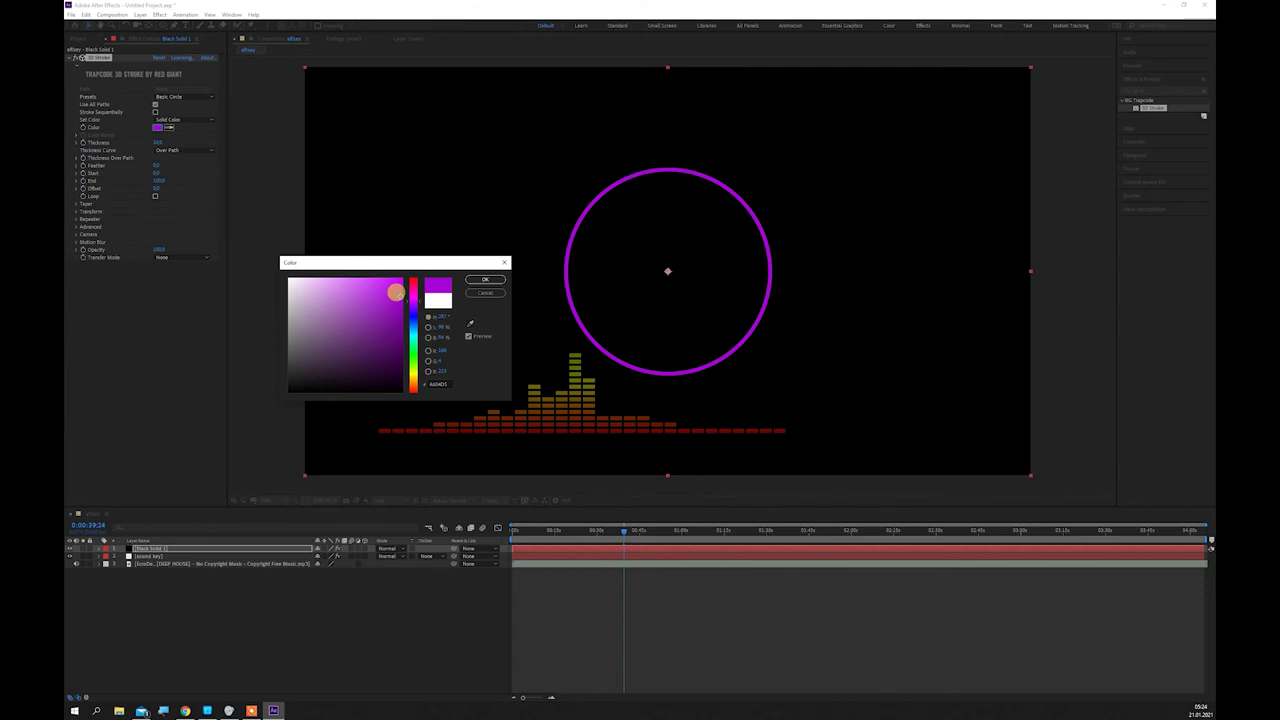
pyautogui.click(484, 279)
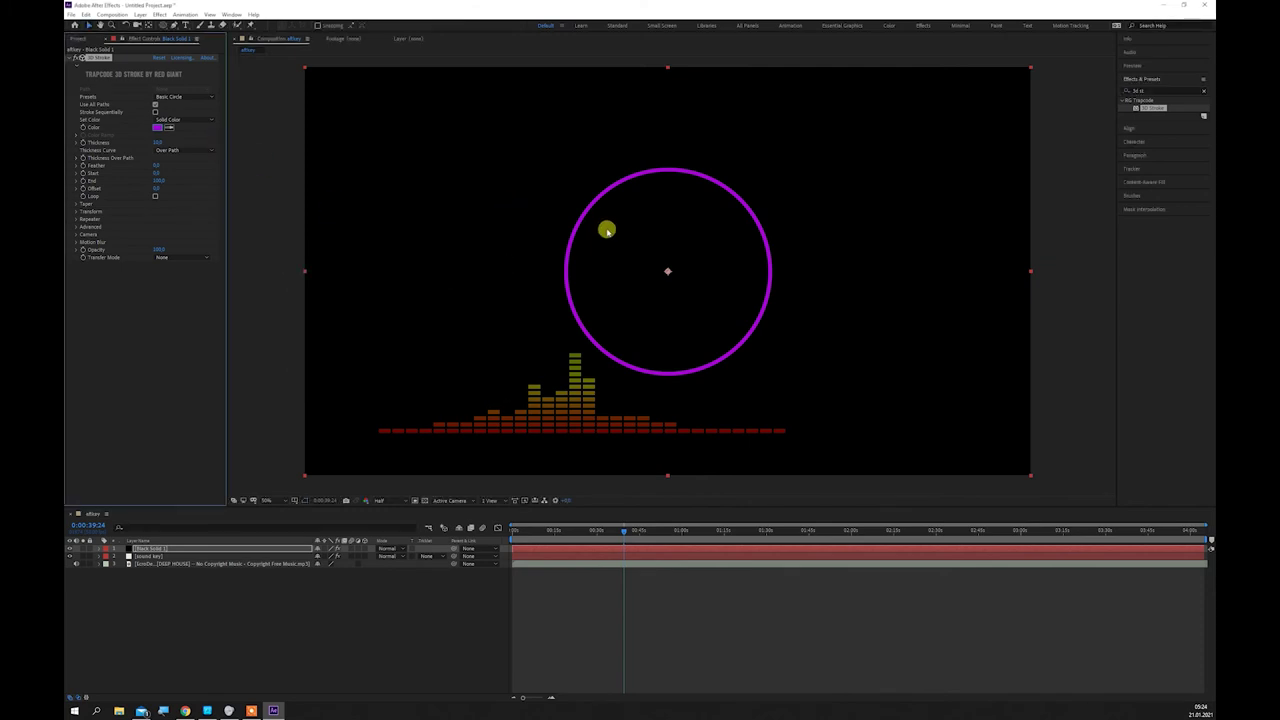
pyautogui.moveTo(584, 212); pyautogui.dragTo(790, 138)
pyautogui.click(212, 601)
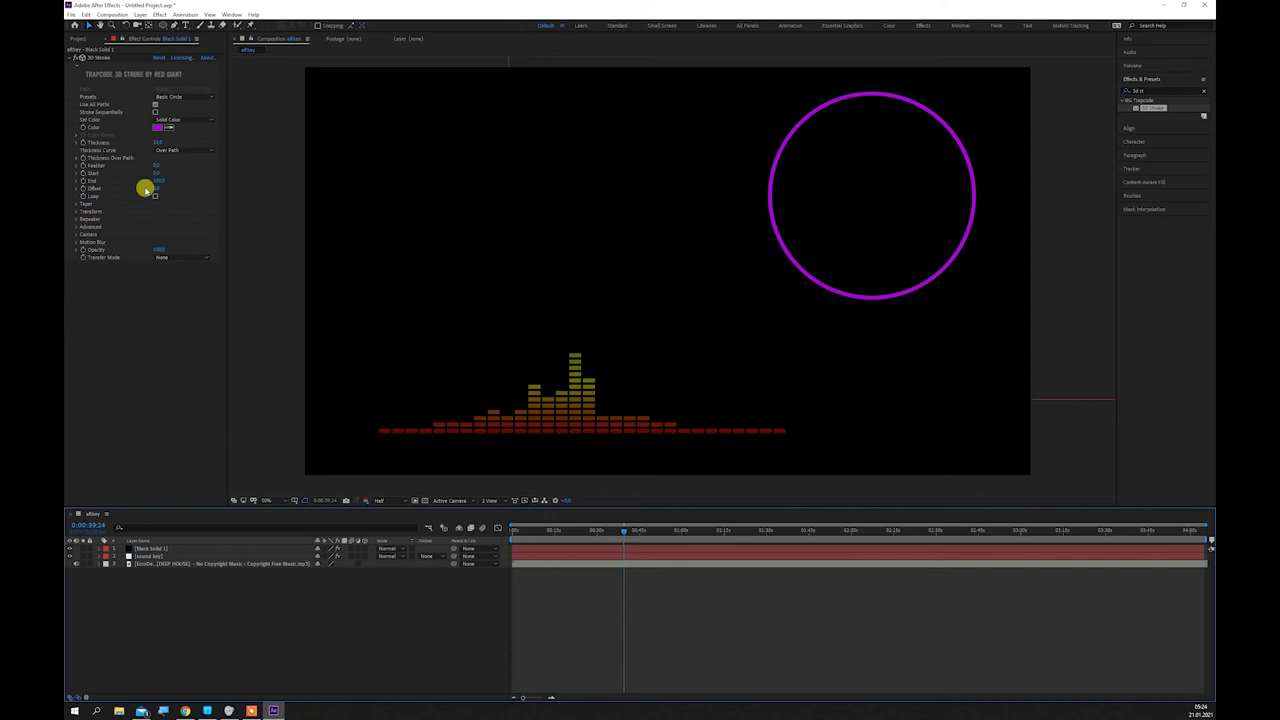
# Step: Expand the Thickness setting of the 3D Stroke effect and enable its Repeater to multiply the circle
pyautogui.click(76, 142)
pyautogui.moveTo(136, 156); pyautogui.dragTo(108, 157)
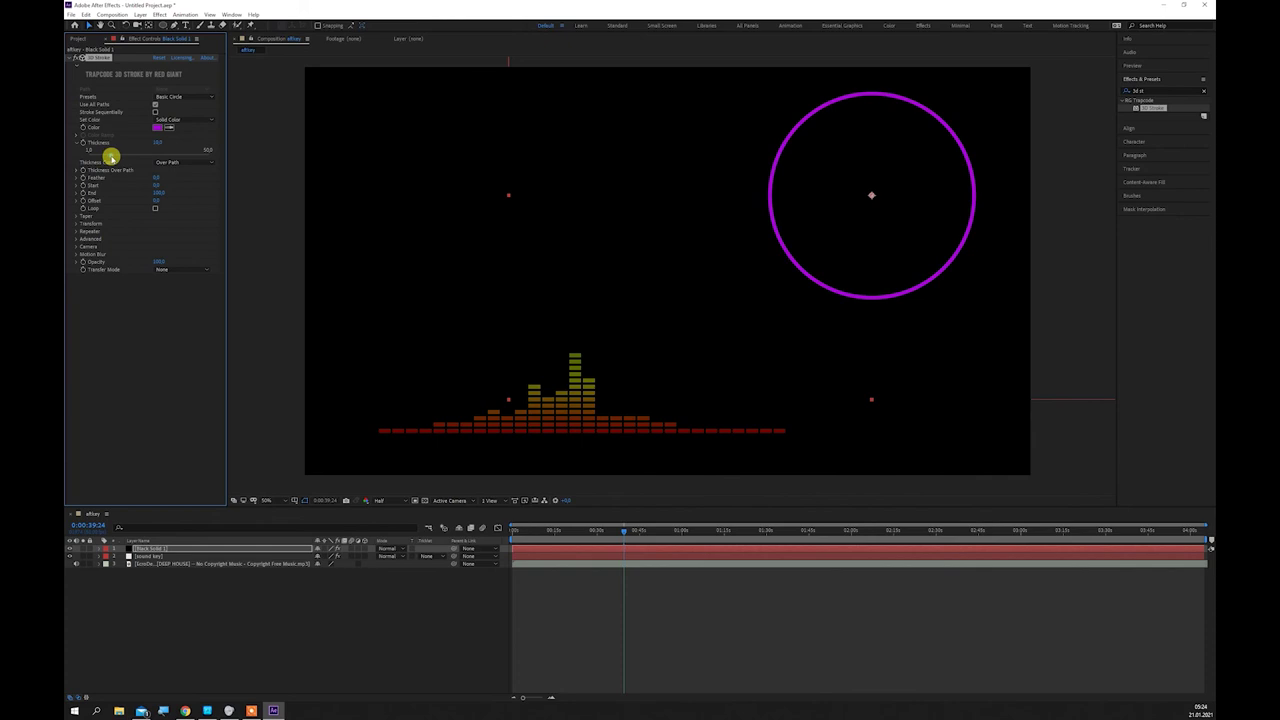
pyautogui.click(76, 231)
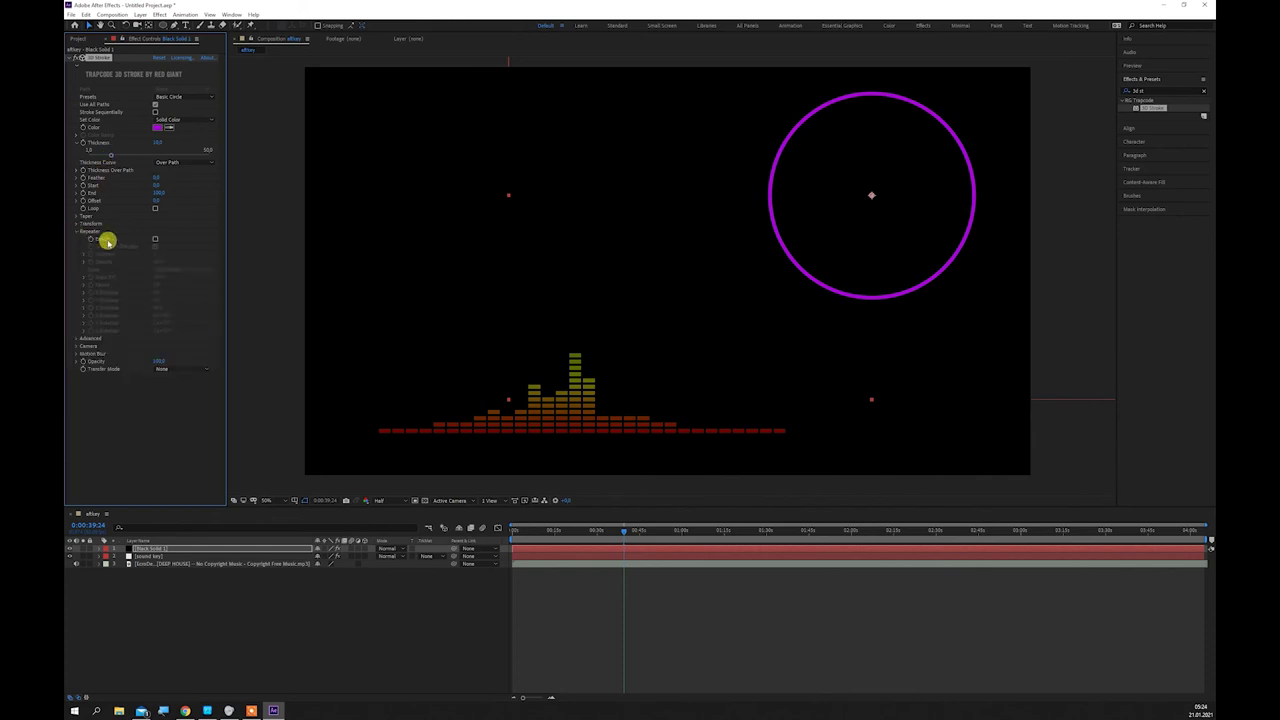
pyautogui.click(155, 239)
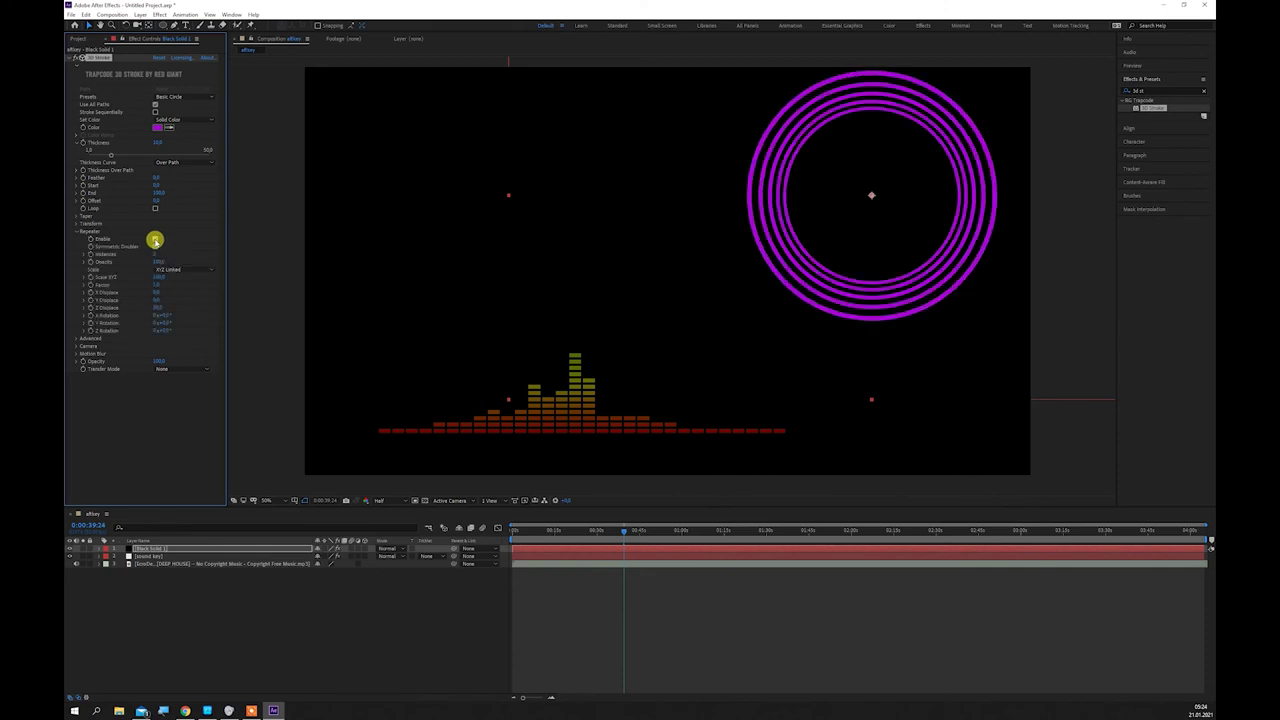
pyautogui.click(163, 269)
# Step: Expand the sound key layer's Sound Keys effect, and collapse its Transform, Range 1 and Range 2 groups
pyautogui.click(100, 556)
pyautogui.press('e')
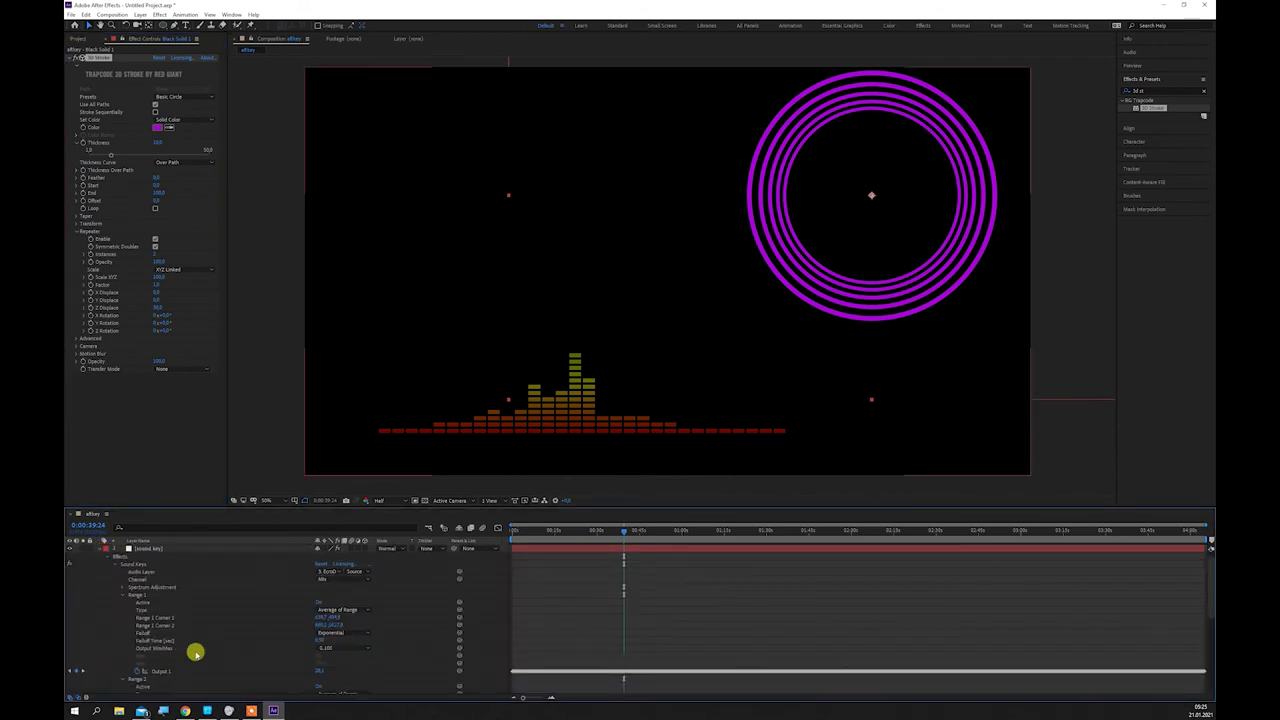
pyautogui.click(107, 558)
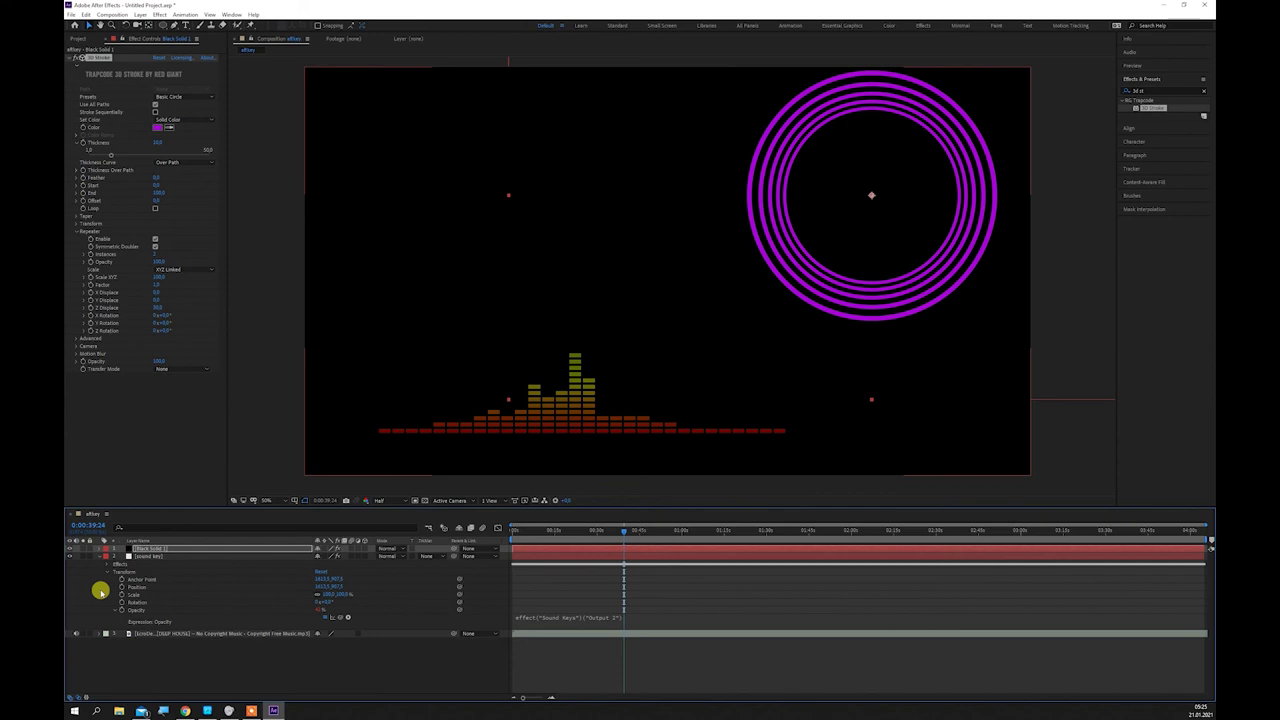
pyautogui.click(110, 572)
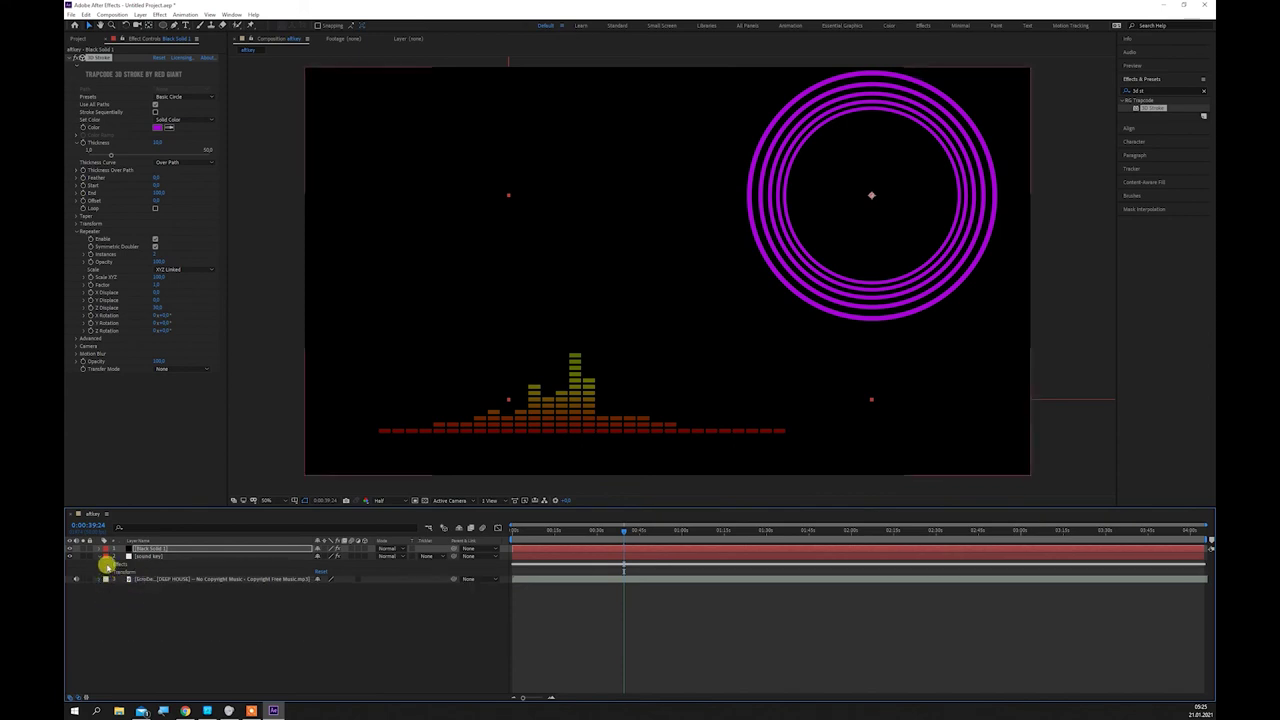
pyautogui.click(106, 566)
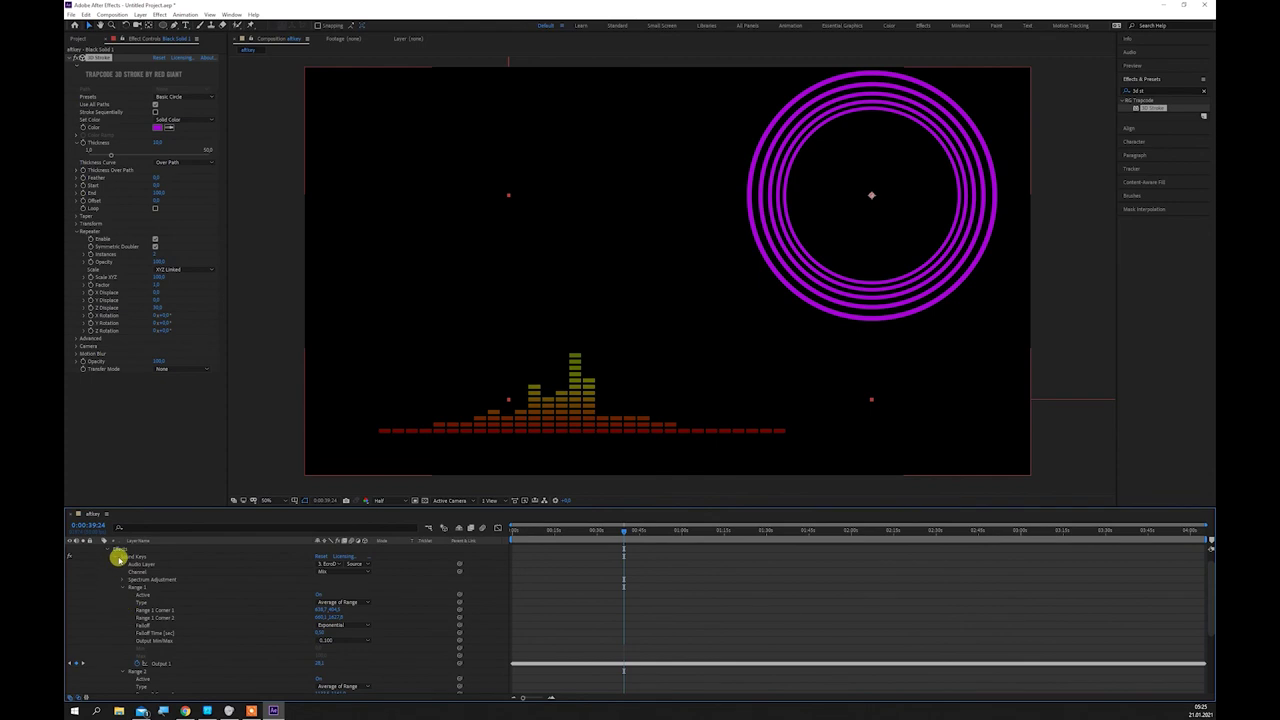
pyautogui.click(121, 588)
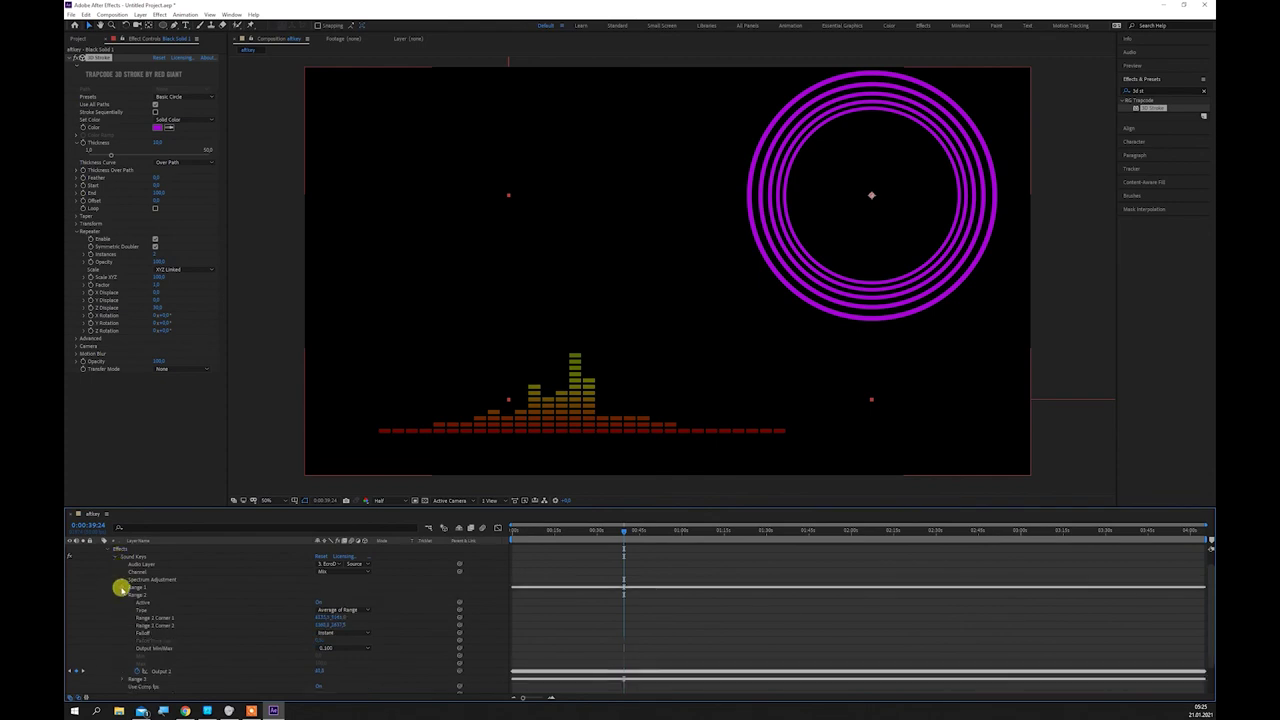
pyautogui.click(121, 595)
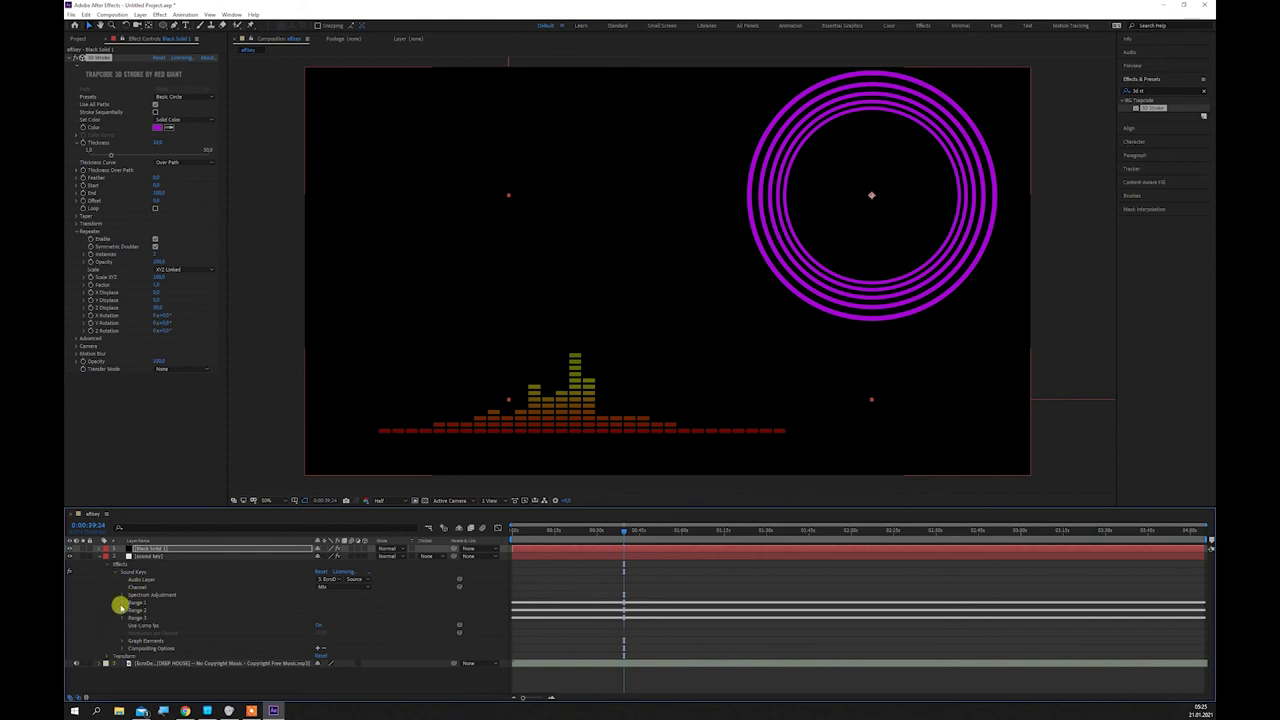
# Step: Link the Opacity of the black solid's 3D Stroke effect to Output 3 in Range 3 of the sound key layer's Sound Keys
pyautogui.click(121, 617)
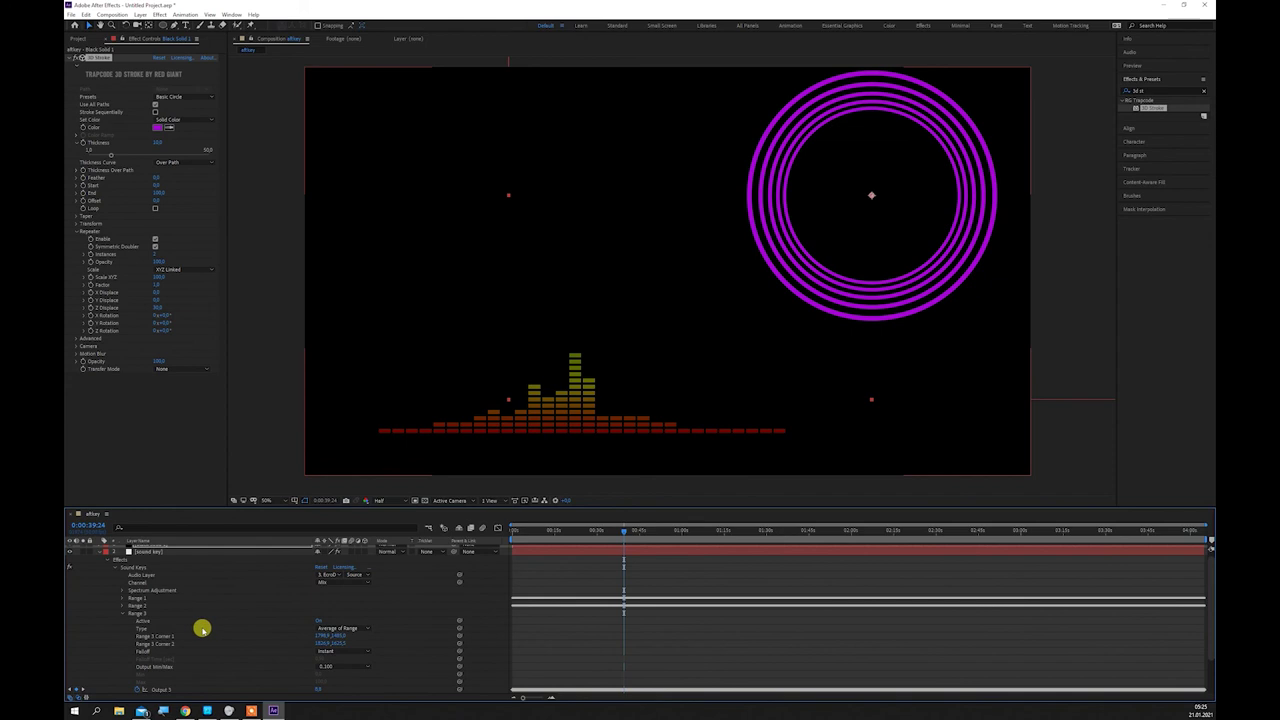
pyautogui.scroll(-1, 209, 627)
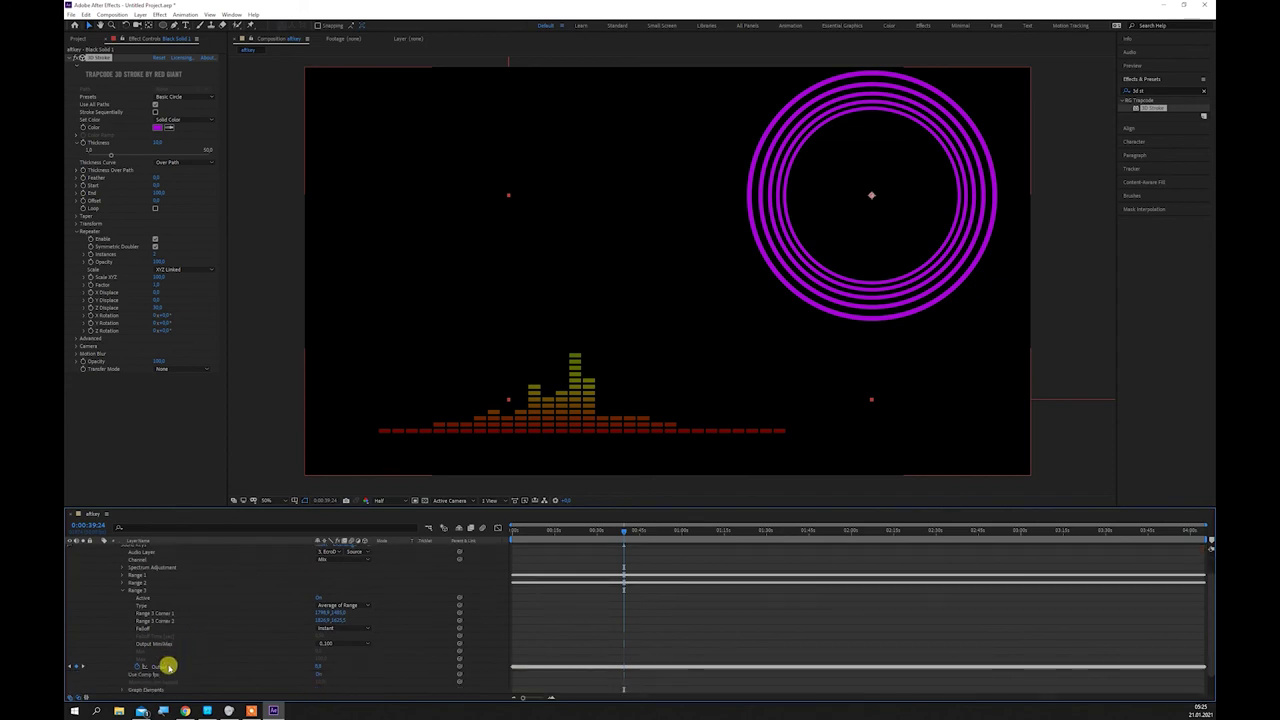
pyautogui.scroll(1, 323, 583)
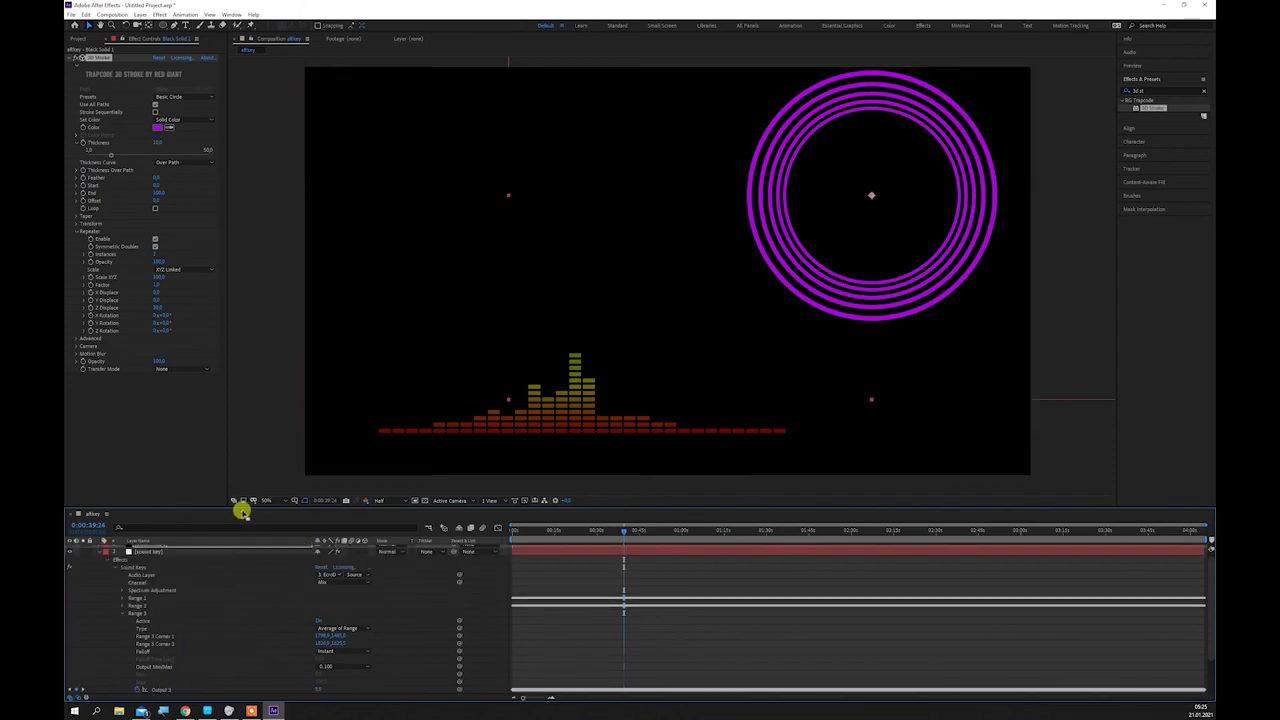
pyautogui.moveTo(239, 420); pyautogui.dragTo(243, 326)
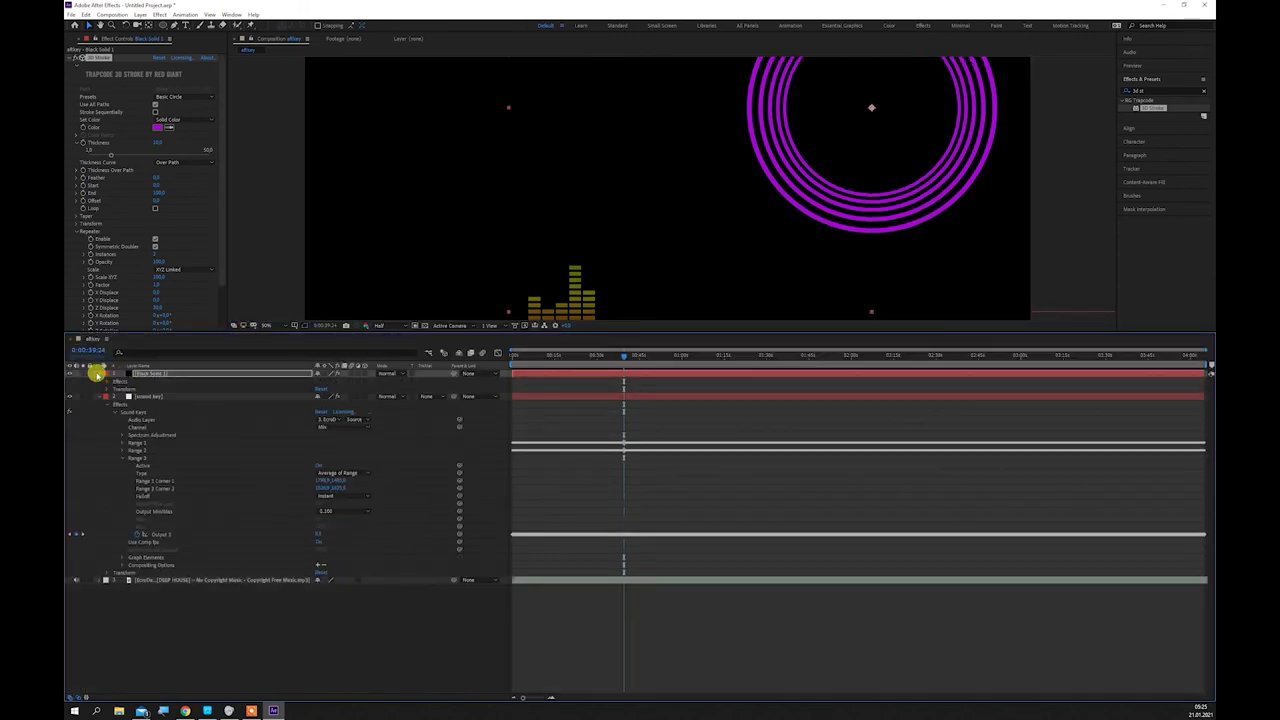
pyautogui.click(108, 374)
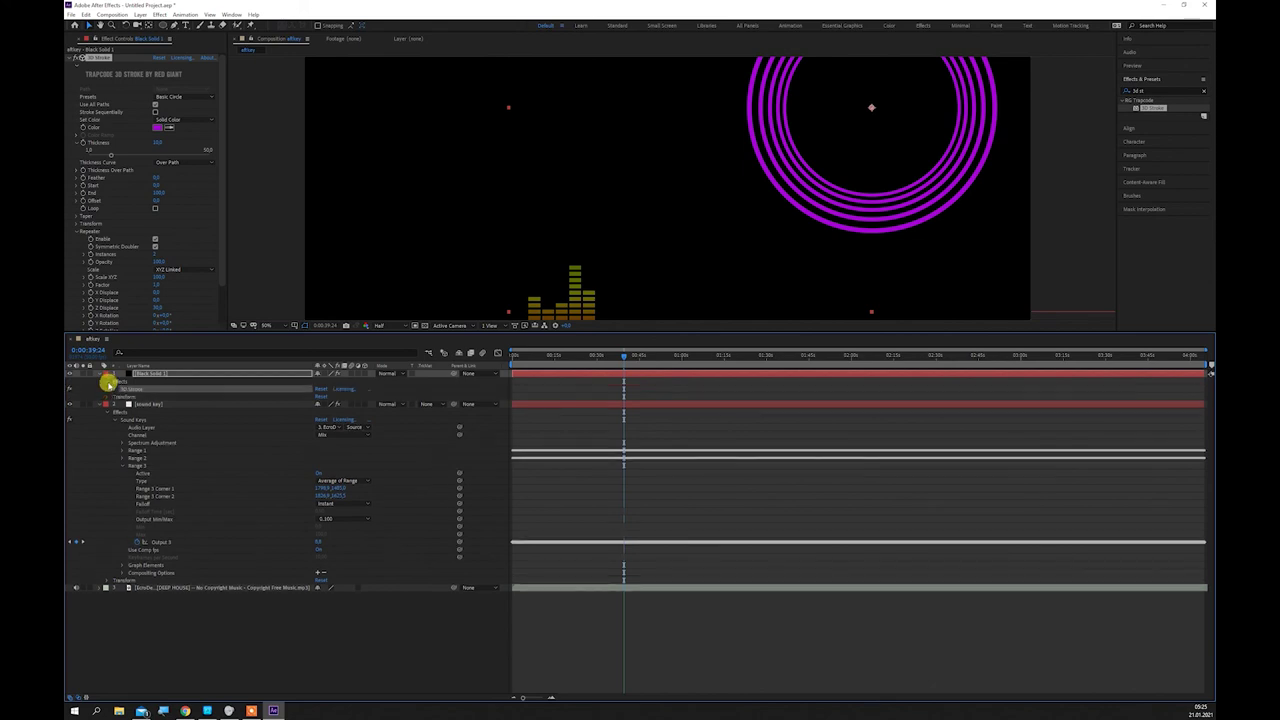
pyautogui.click(115, 388)
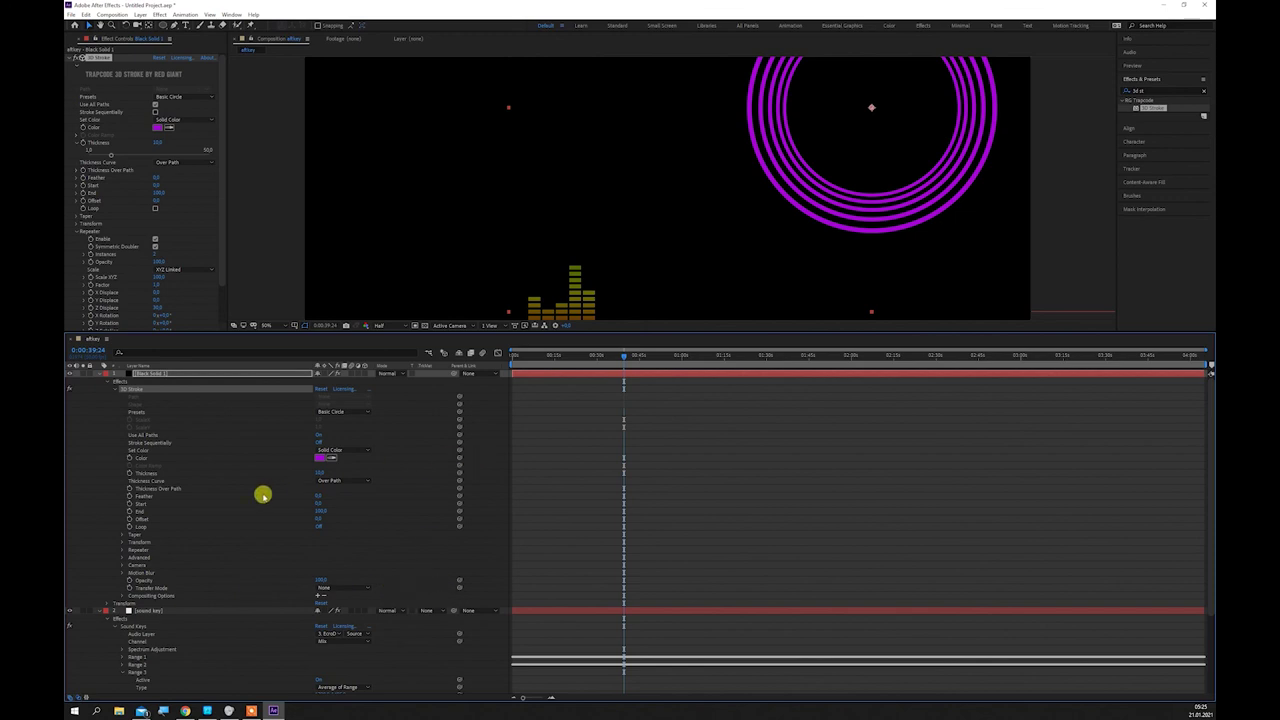
pyautogui.scroll(-1, 255, 490)
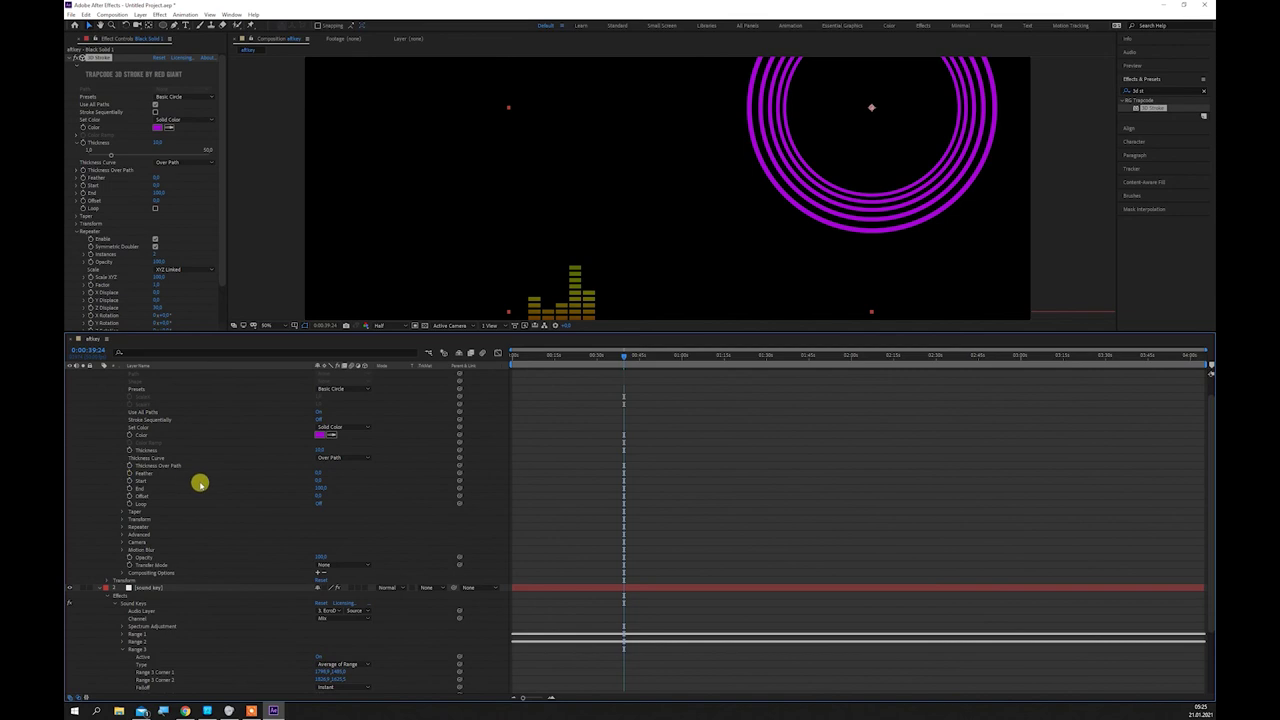
pyautogui.scroll(-1, 200, 484)
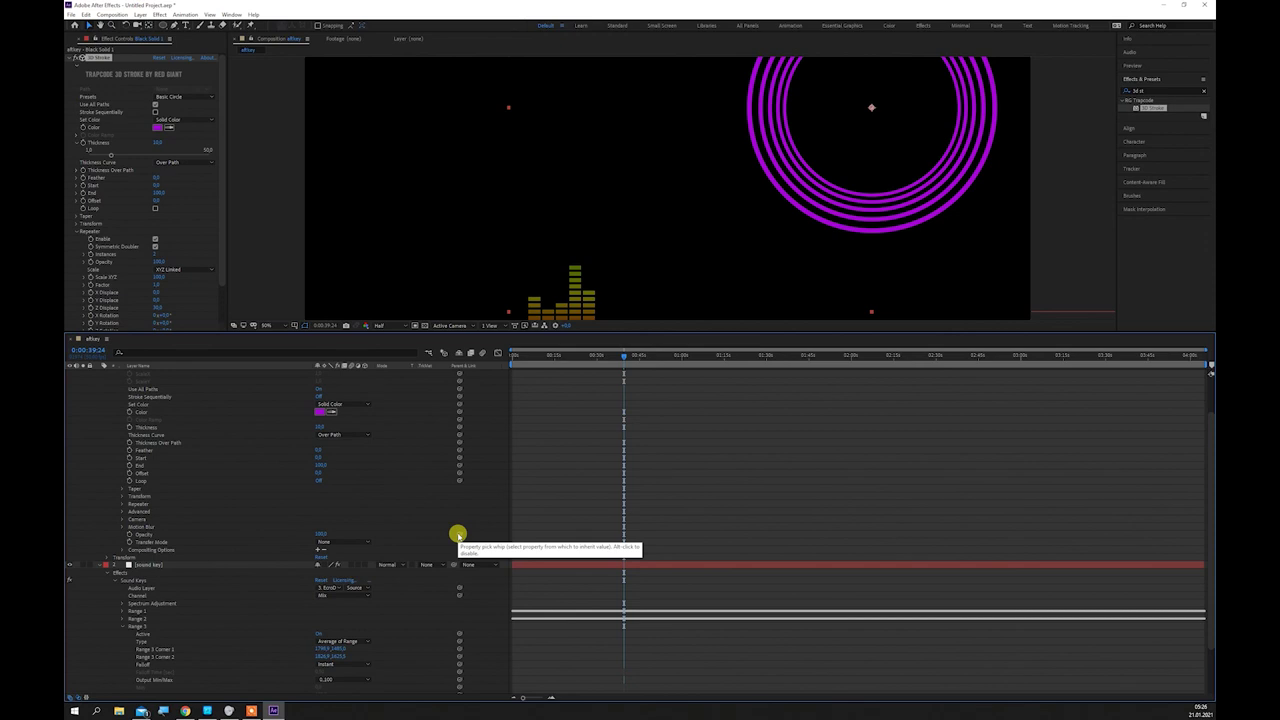
pyautogui.scroll(-1, 270, 555)
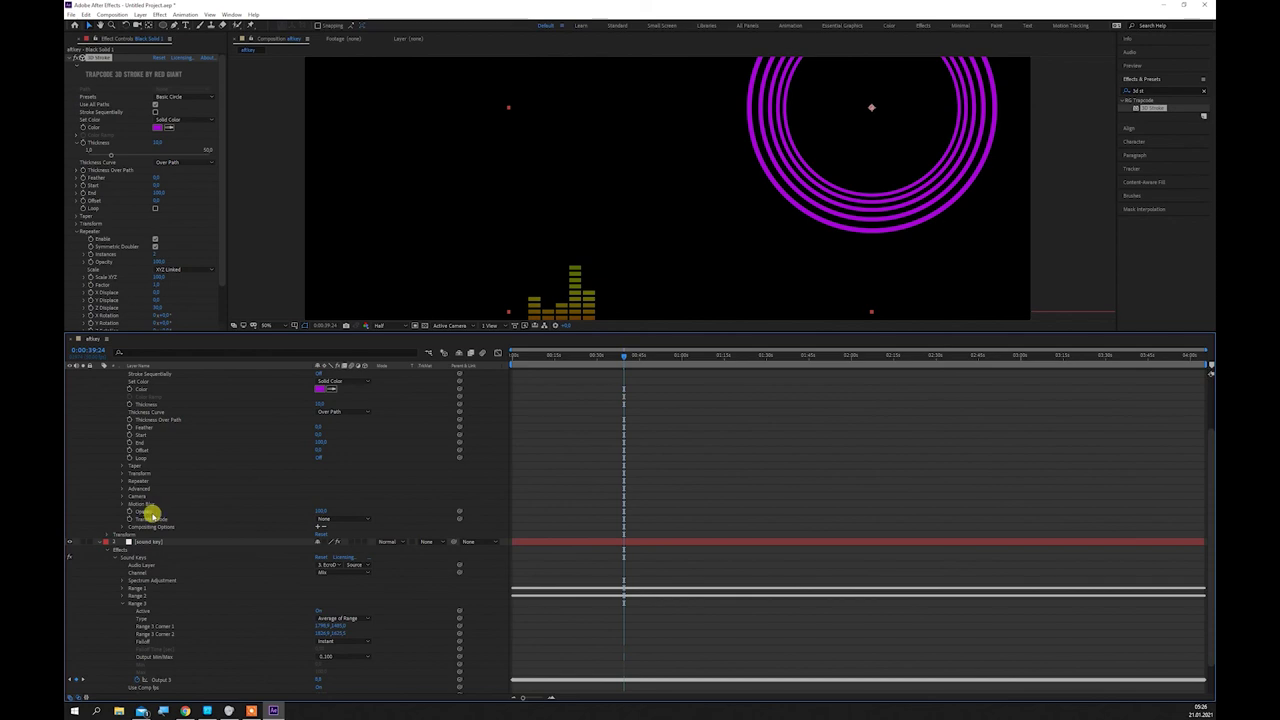
pyautogui.moveTo(459, 511); pyautogui.dragTo(287, 679)
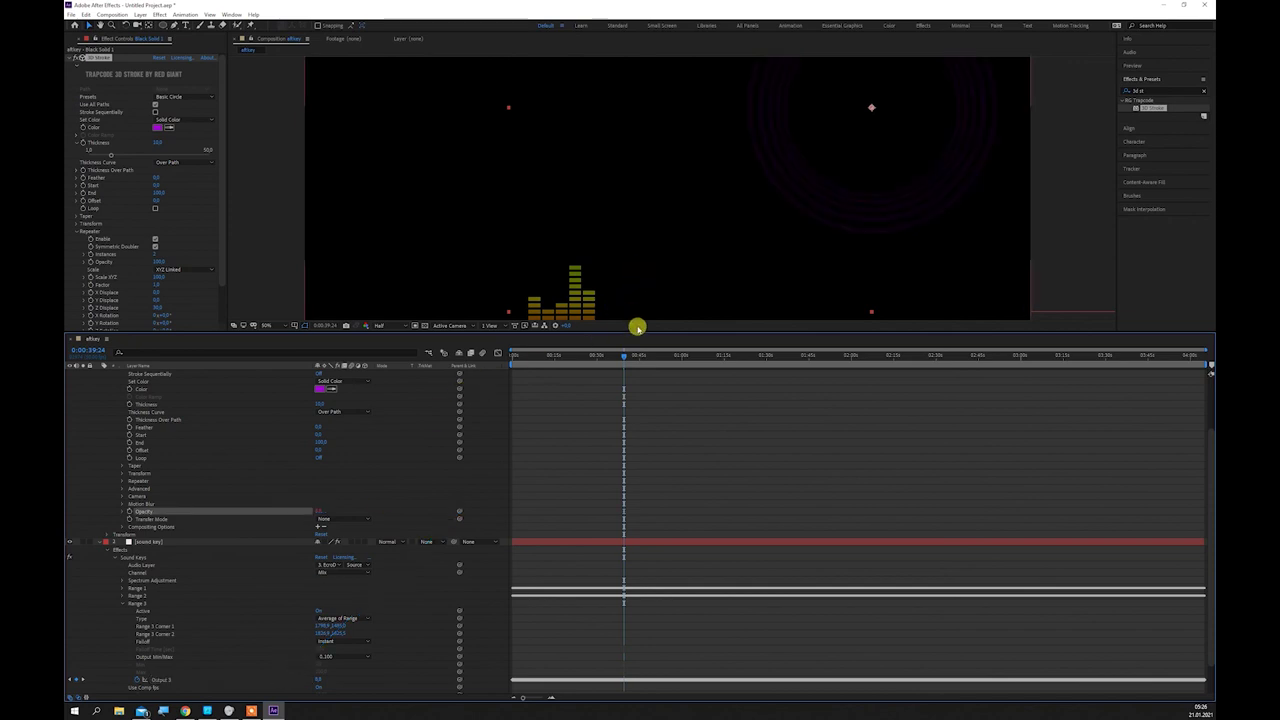
# Step: Preview the composition from 0:00:39:24 to check how the circle's opacity reacts to the music
pyautogui.moveTo(631, 331); pyautogui.dragTo(649, 460)
pyautogui.press('space')
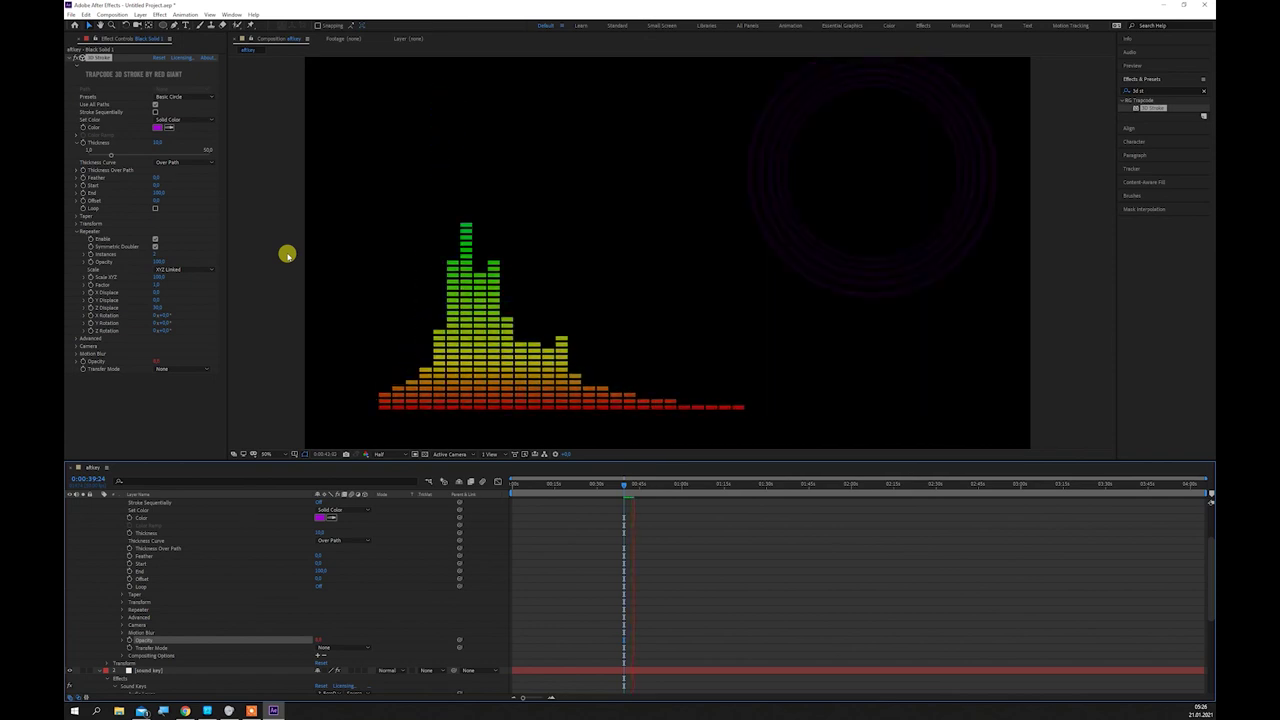
pyautogui.press(',')
pyautogui.press(',')
pyautogui.press(',')
pyautogui.press(',')
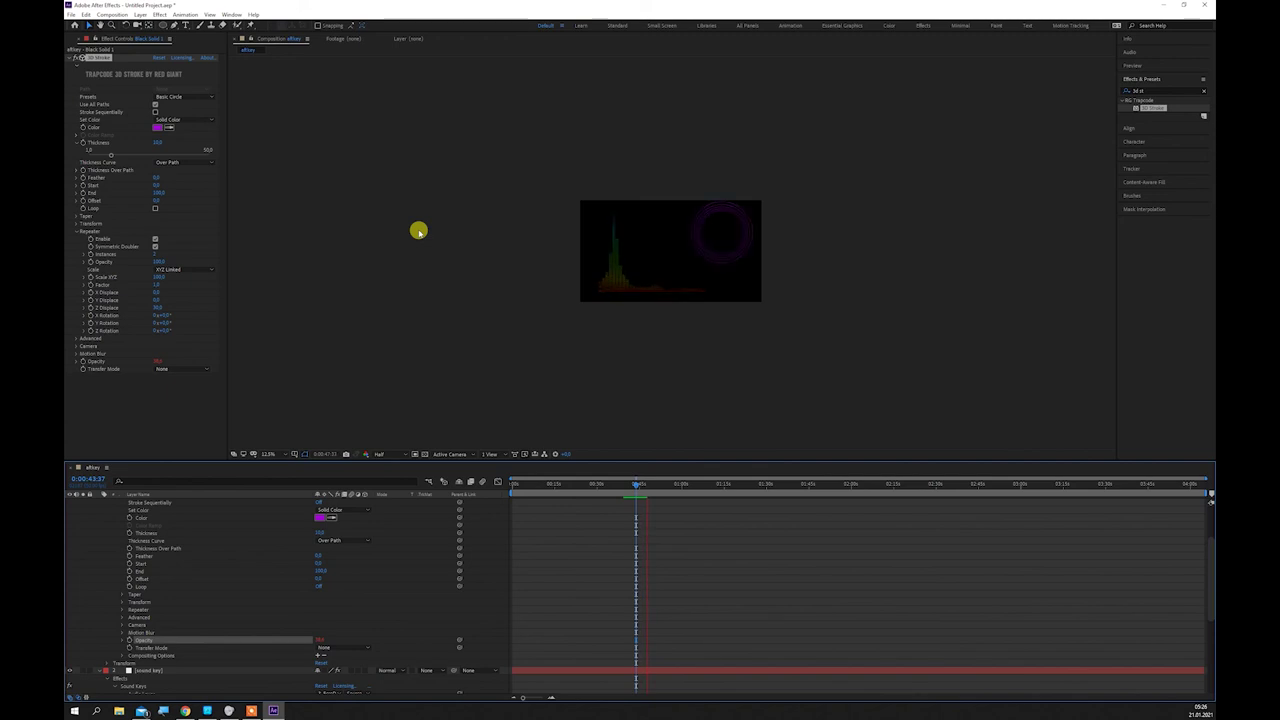
pyautogui.press('space')
# Step: Play back earlier passages of the track, starting at about 0:00:13, to check the circle's opacity during quieter music
pyautogui.moveTo(648, 486); pyautogui.dragTo(549, 484)
pyautogui.click(494, 337)
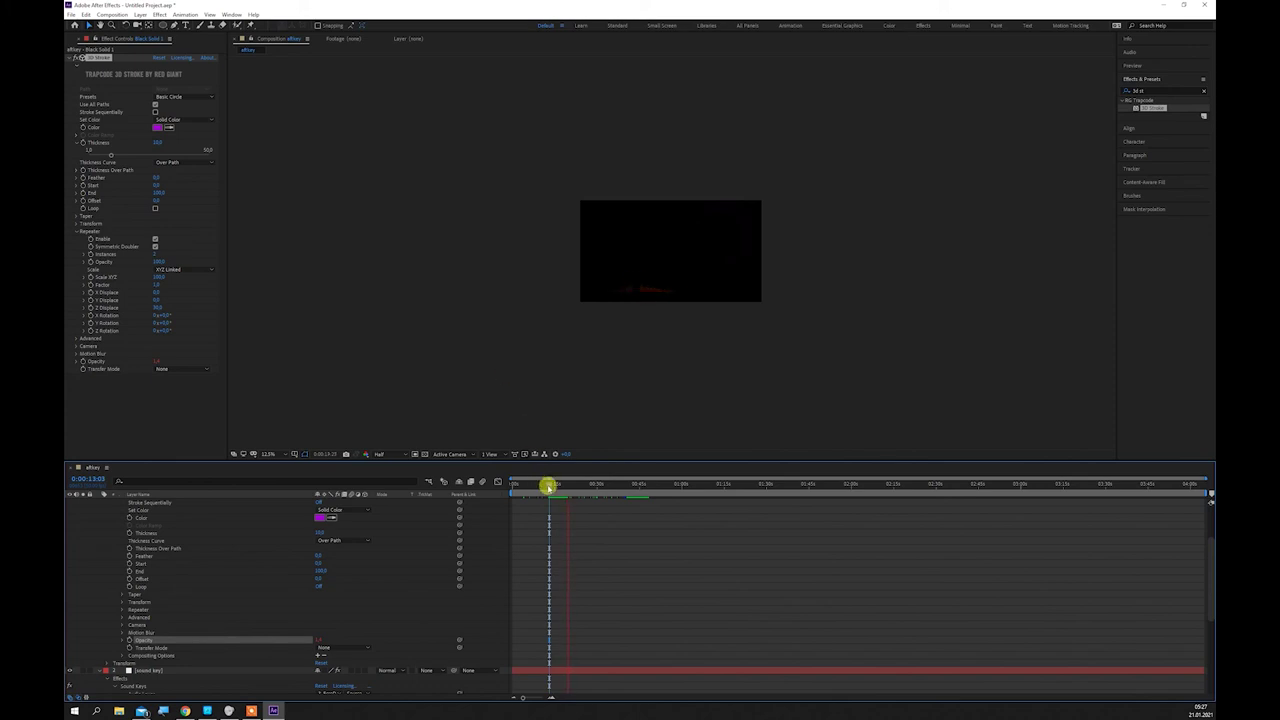
pyautogui.click(548, 487)
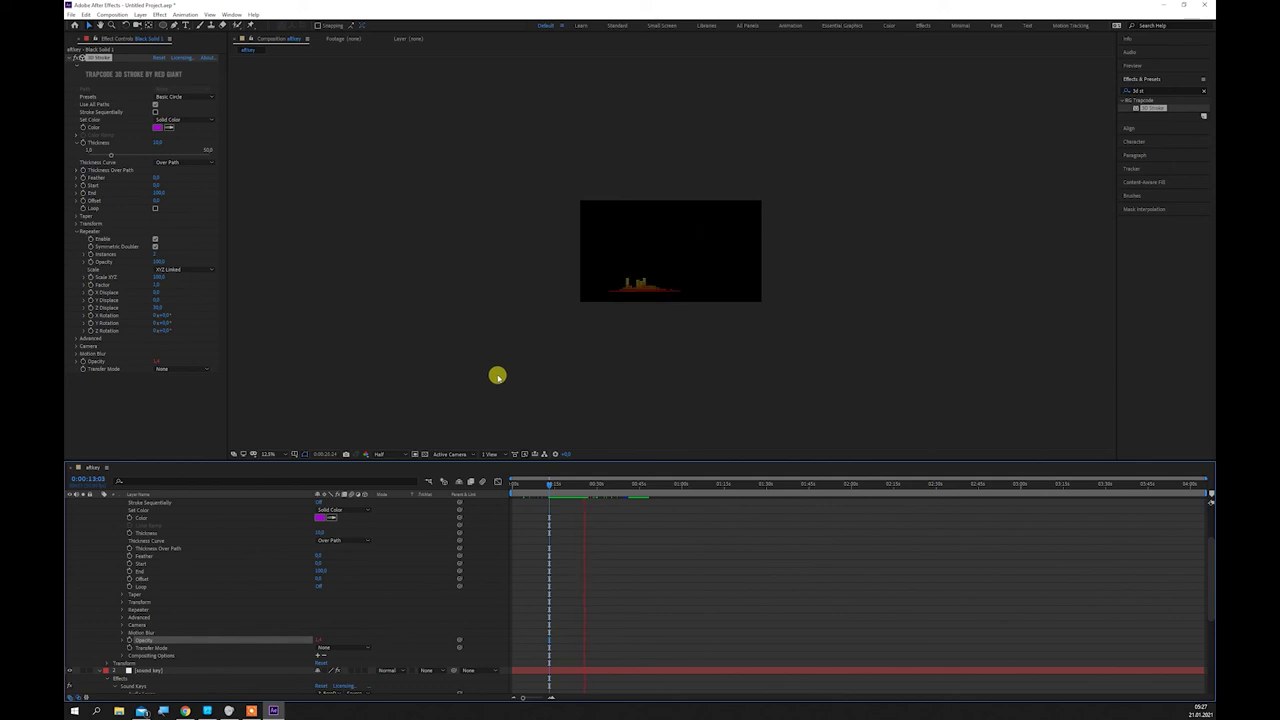
pyautogui.click(640, 231)
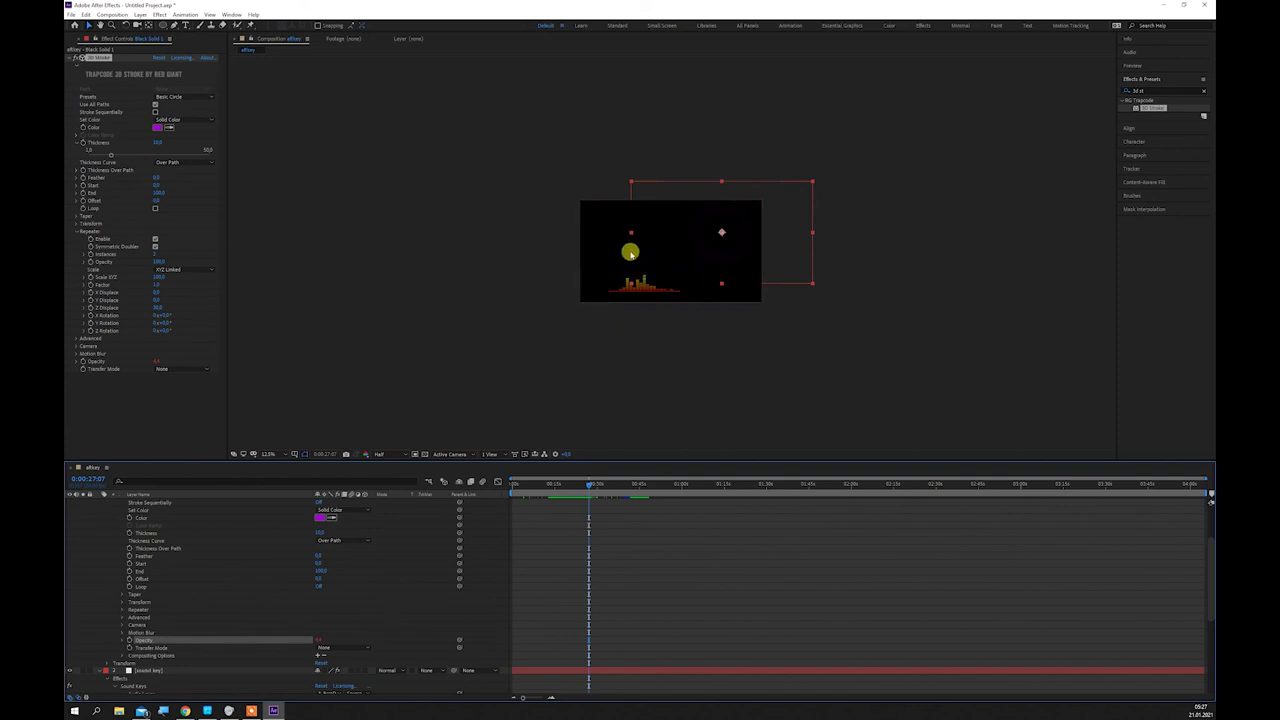
pyautogui.moveTo(590, 478)
pyautogui.mouseDown()
pyautogui.moveTo(583, 486)
pyautogui.moveTo(626, 491)
pyautogui.moveTo(605, 494)
pyautogui.moveTo(800, 489)
pyautogui.moveTo(576, 497)
pyautogui.mouseUp()
pyautogui.click(527, 345)
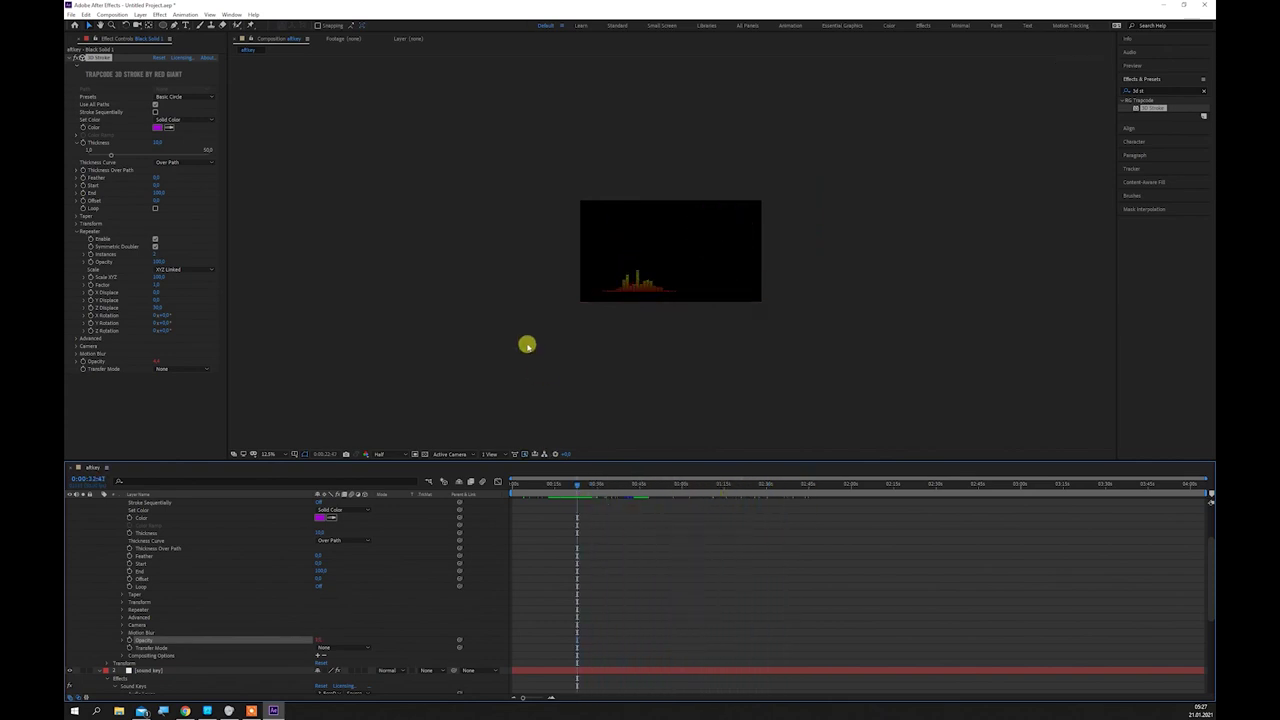
# Step: Change the 3D Stroke preset to Basic Square and check the shape at about 0:00:40
pyautogui.click(232, 110)
pyautogui.click(213, 101)
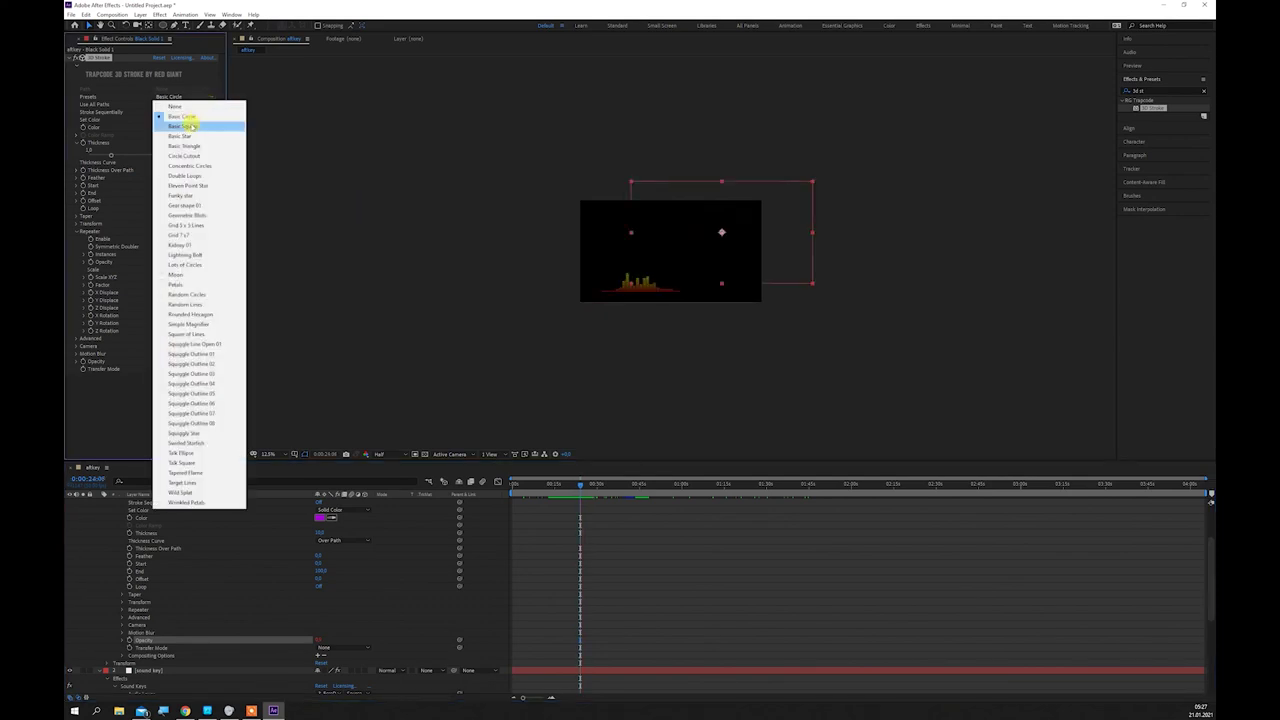
pyautogui.click(190, 126)
pyautogui.moveTo(574, 486); pyautogui.dragTo(628, 491)
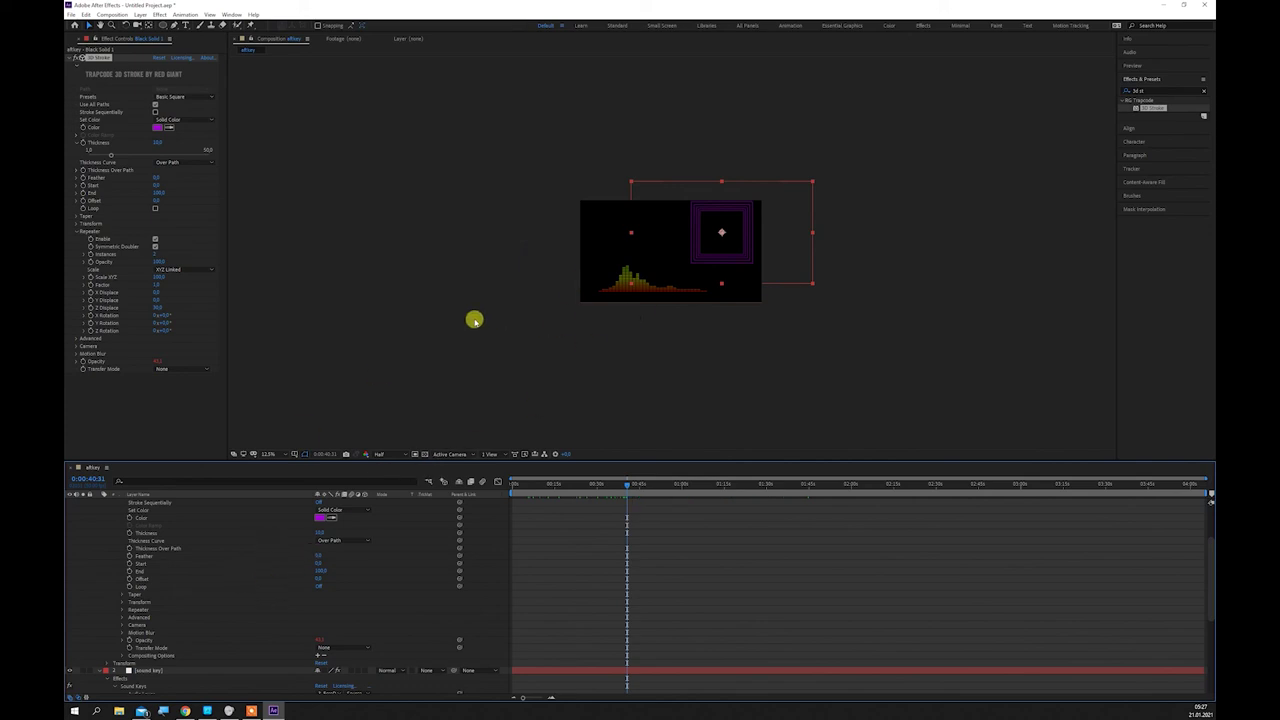
# Step: Set the 3D Stroke preset to Basic Star and preview the star with the music
pyautogui.click(216, 97)
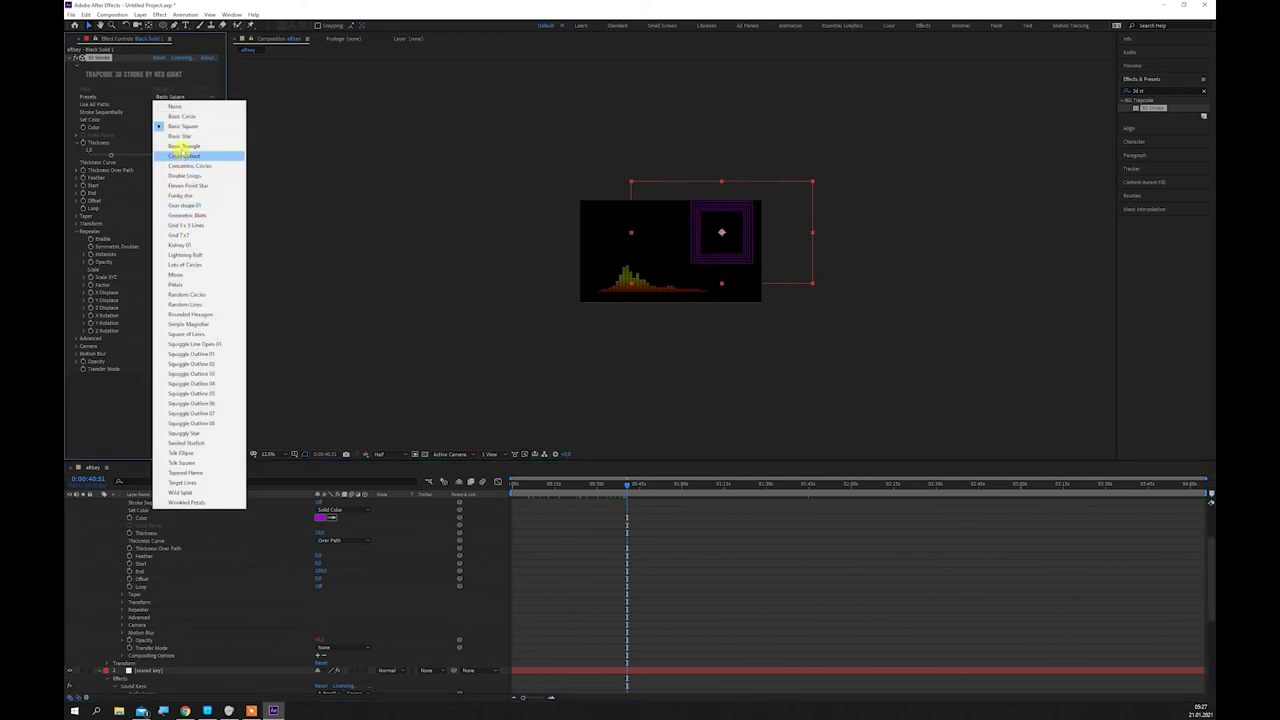
pyautogui.click(180, 136)
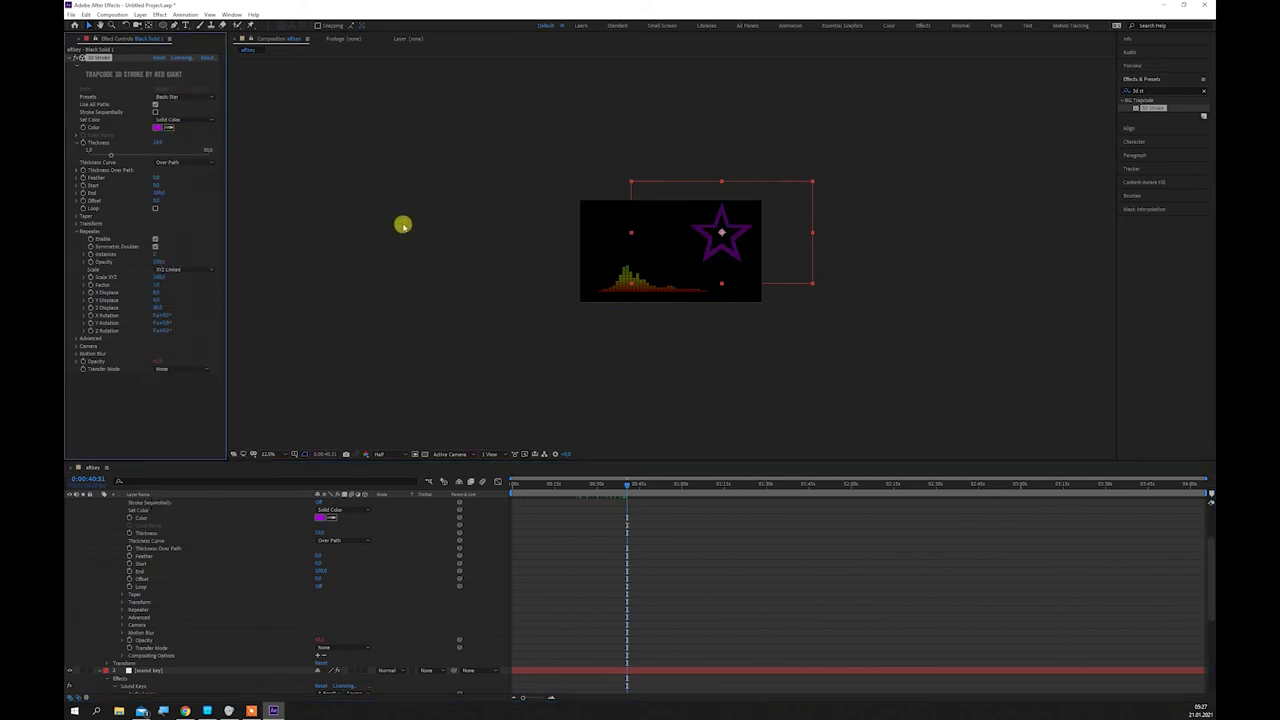
pyautogui.press('space')
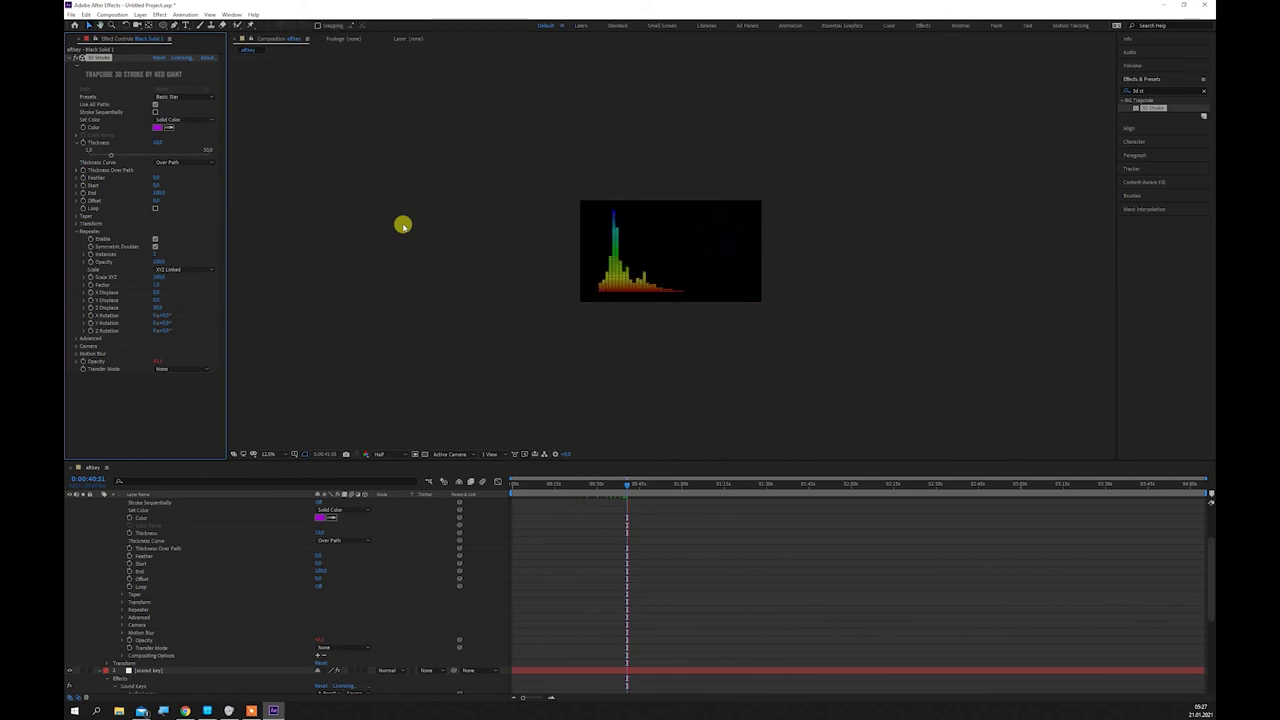
# Step: Recolor the star's stroke blue and check it at 0:00:16:12 in the composition
pyautogui.click(157, 127)
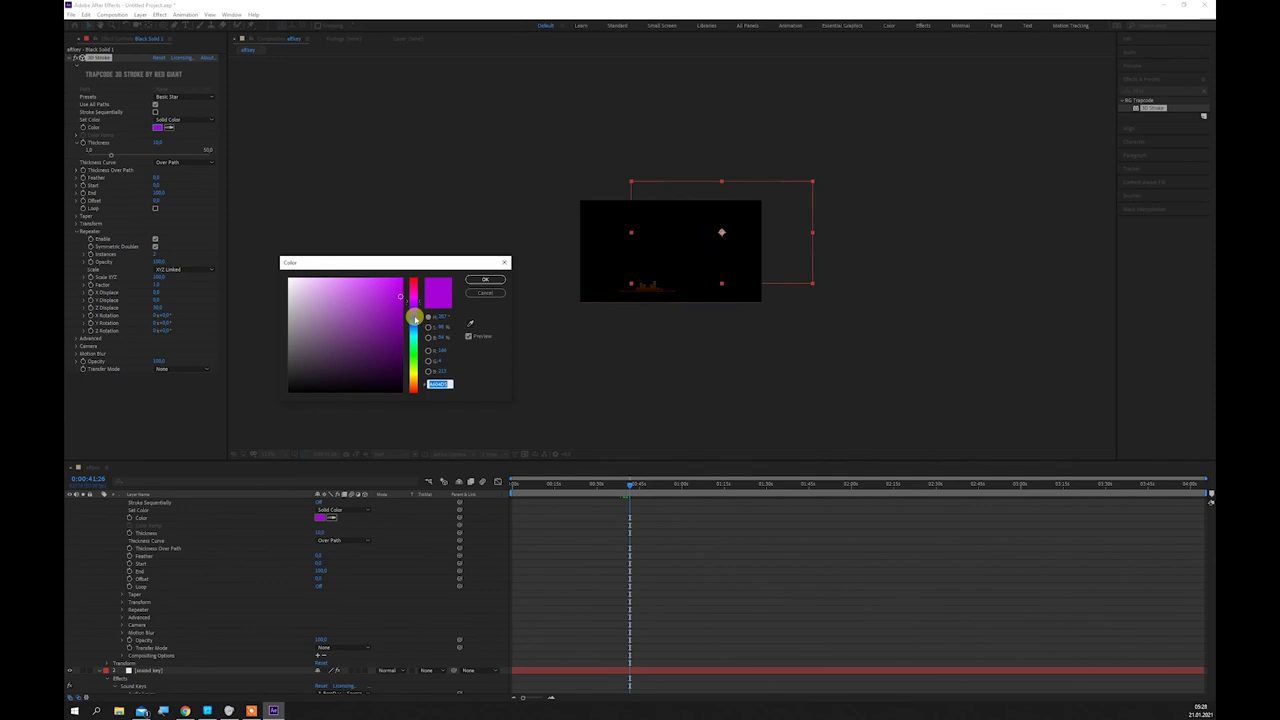
pyautogui.click(413, 330)
pyautogui.click(390, 321)
pyautogui.click(485, 279)
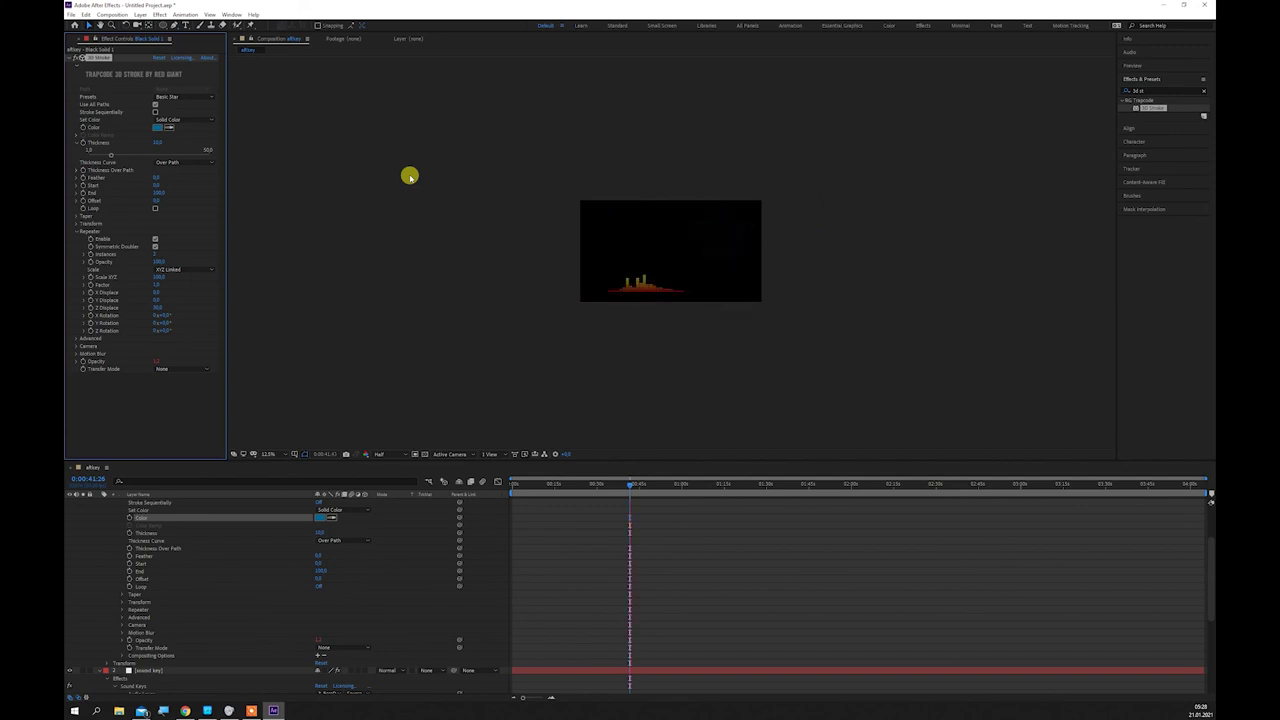
pyautogui.moveTo(626, 485); pyautogui.dragTo(558, 485)
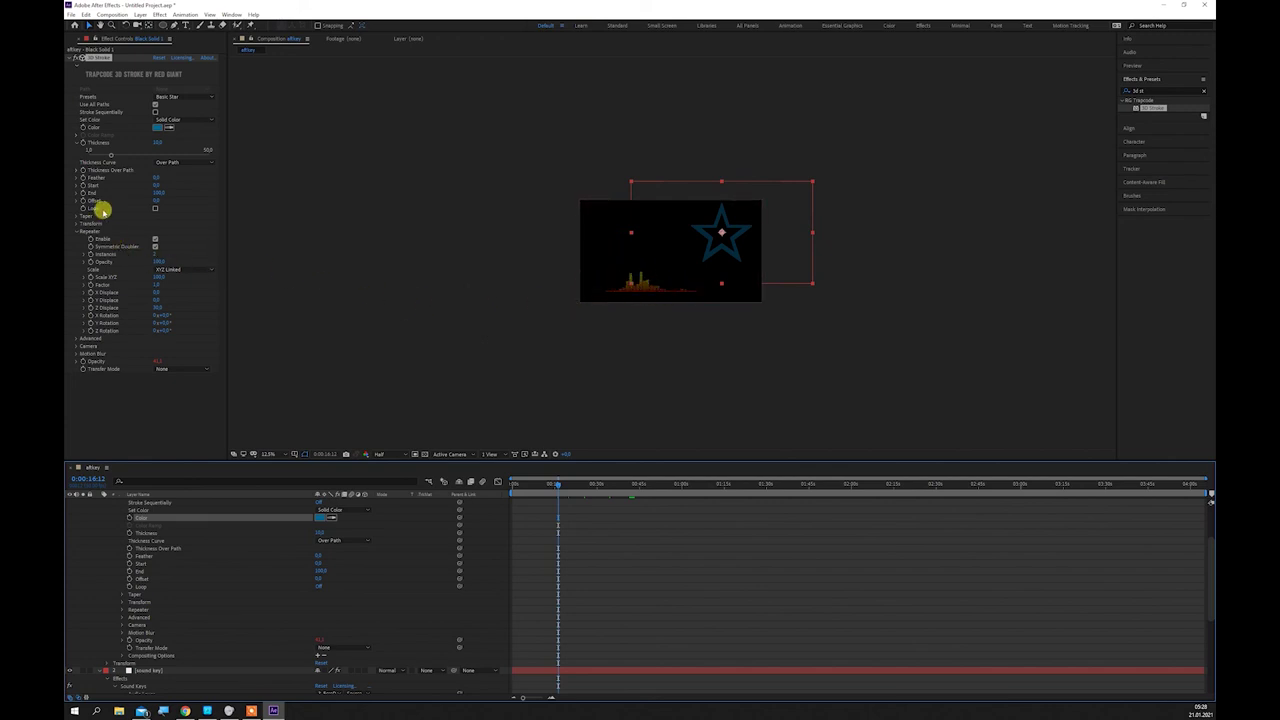
# Step: Collapse the 3D Stroke settings and the expanded properties of the black solid and sound key layers, and deselect all layers
pyautogui.click(71, 58)
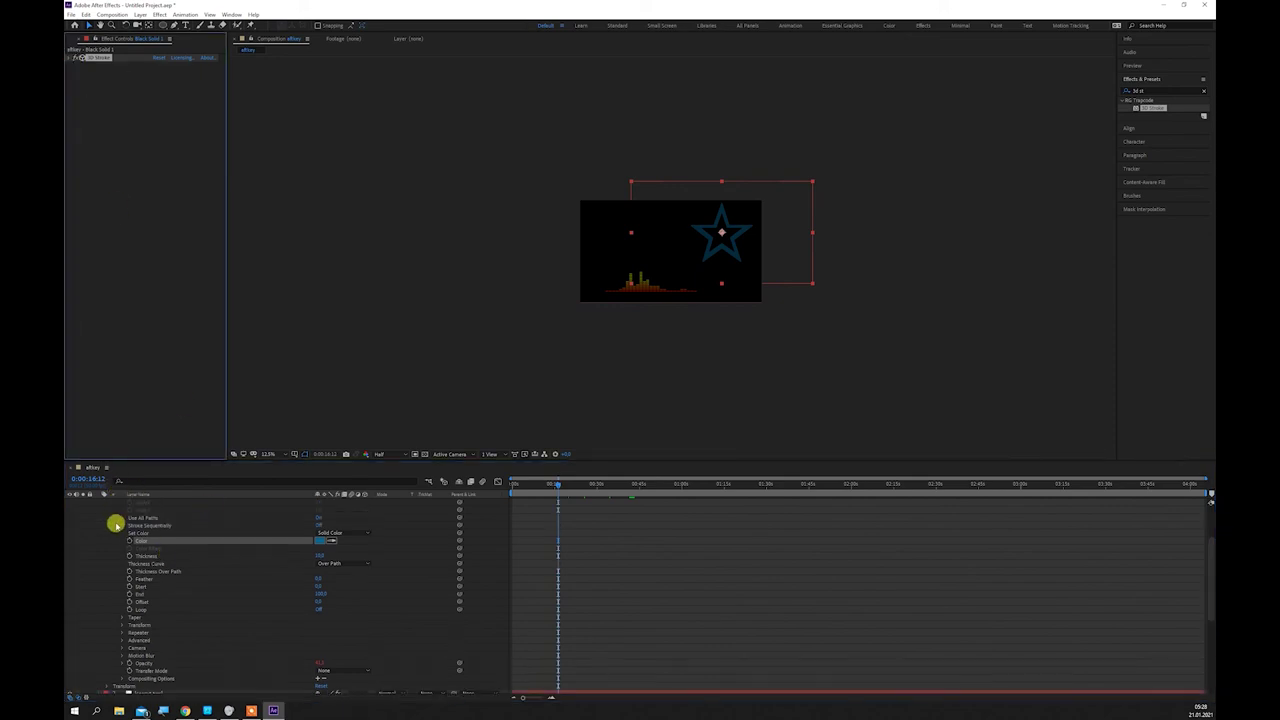
pyautogui.scroll(5, 115, 523)
pyautogui.click(107, 511)
pyautogui.click(107, 511)
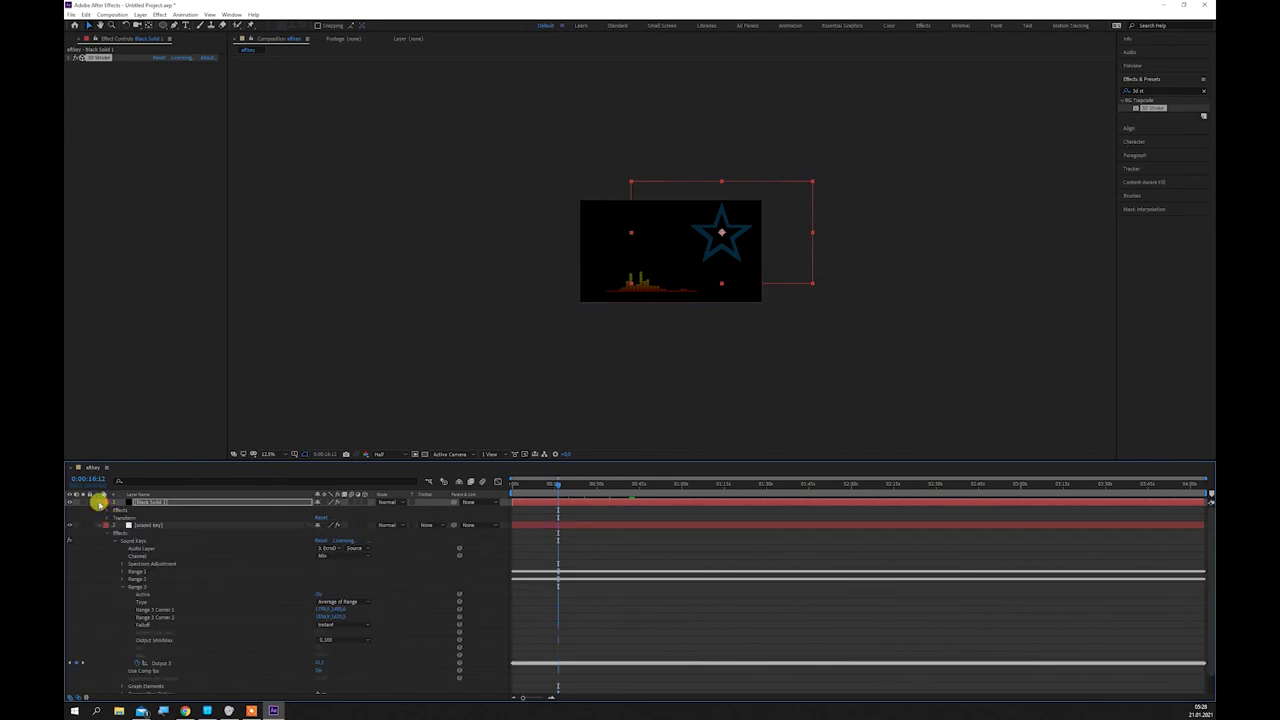
pyautogui.click(100, 503)
pyautogui.click(100, 511)
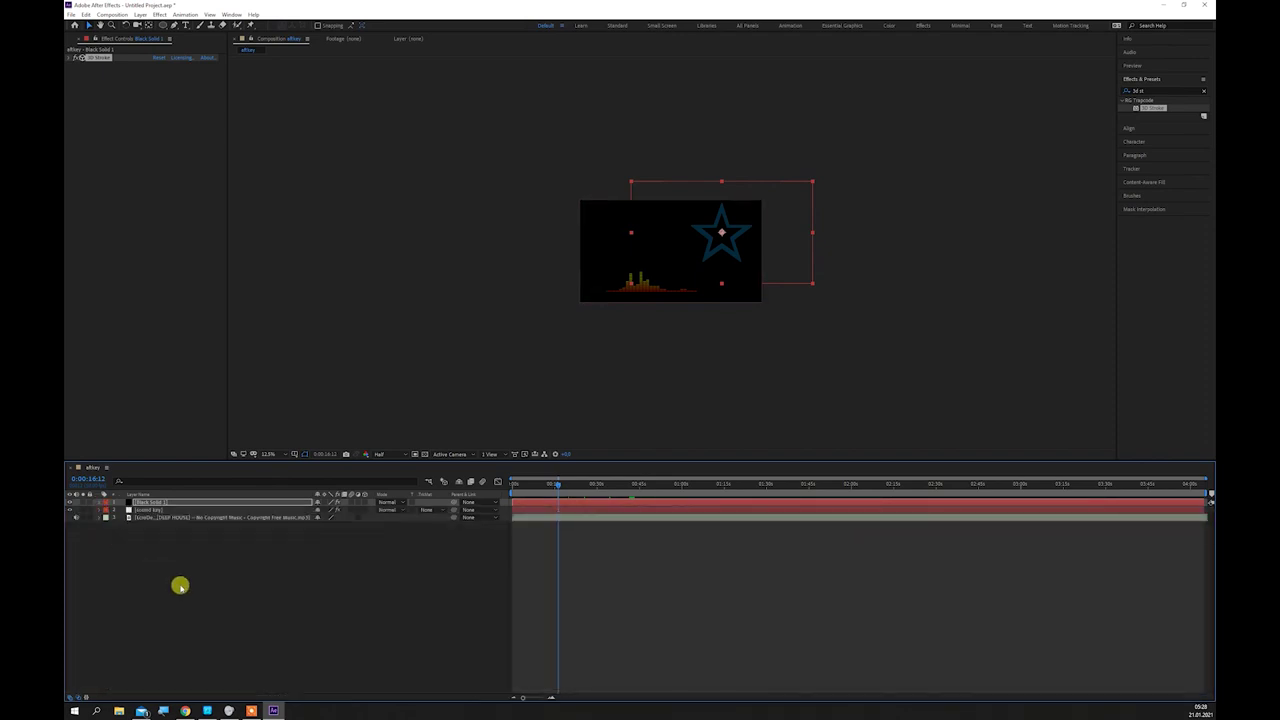
pyautogui.click(229, 592)
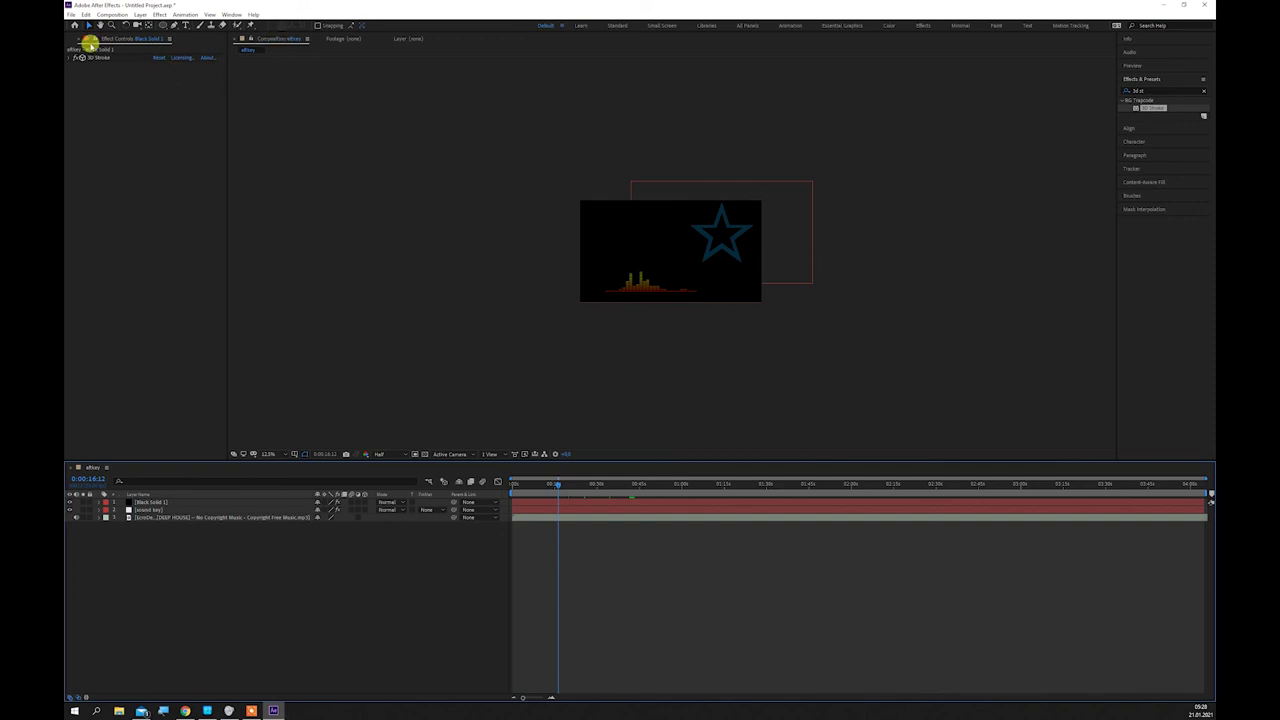
# Step: Examine the file formats accepted when importing multiple files into the project, and close the import dialog without importing anything
pyautogui.click(72, 40)
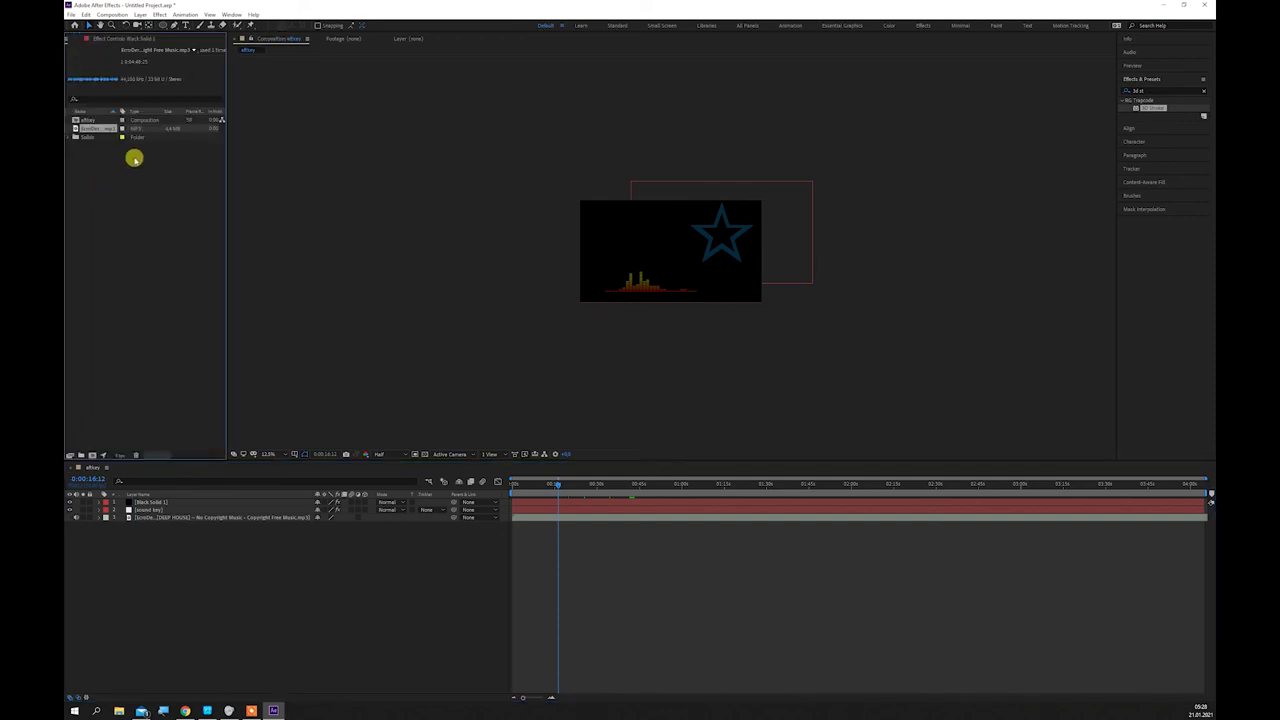
pyautogui.rightClick(122, 236)
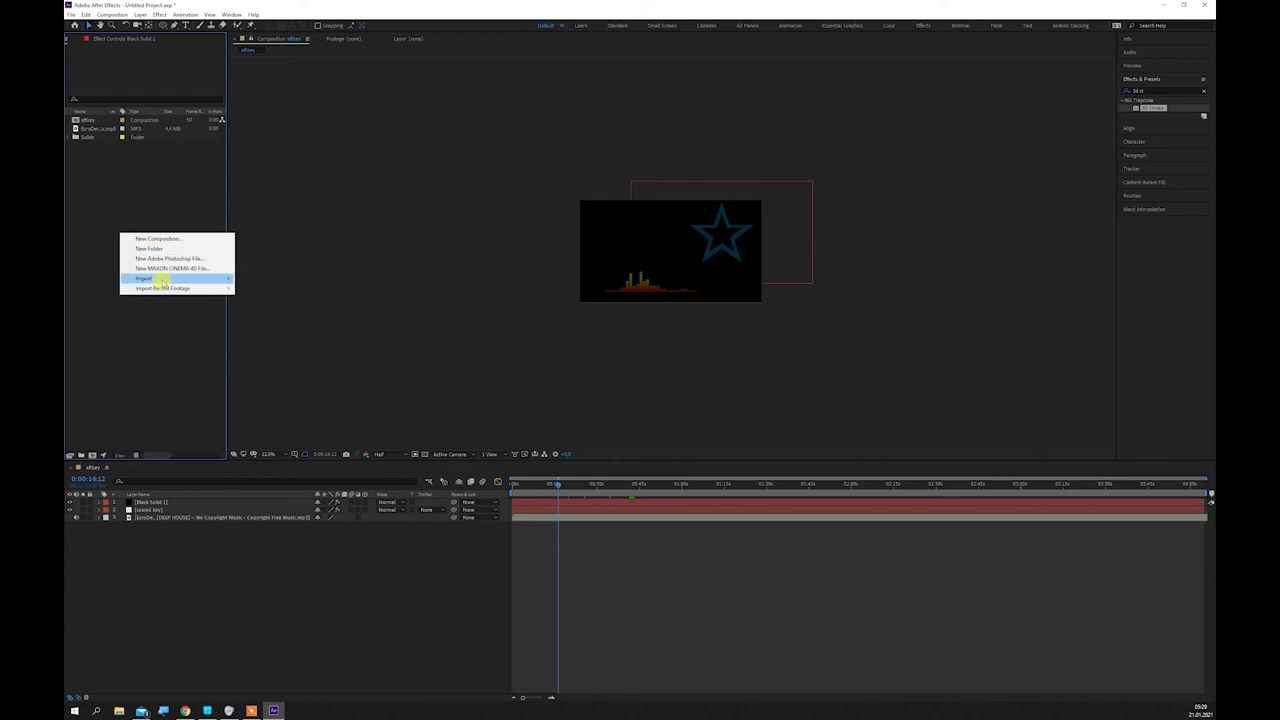
pyautogui.moveTo(165, 280)
pyautogui.click(256, 288)
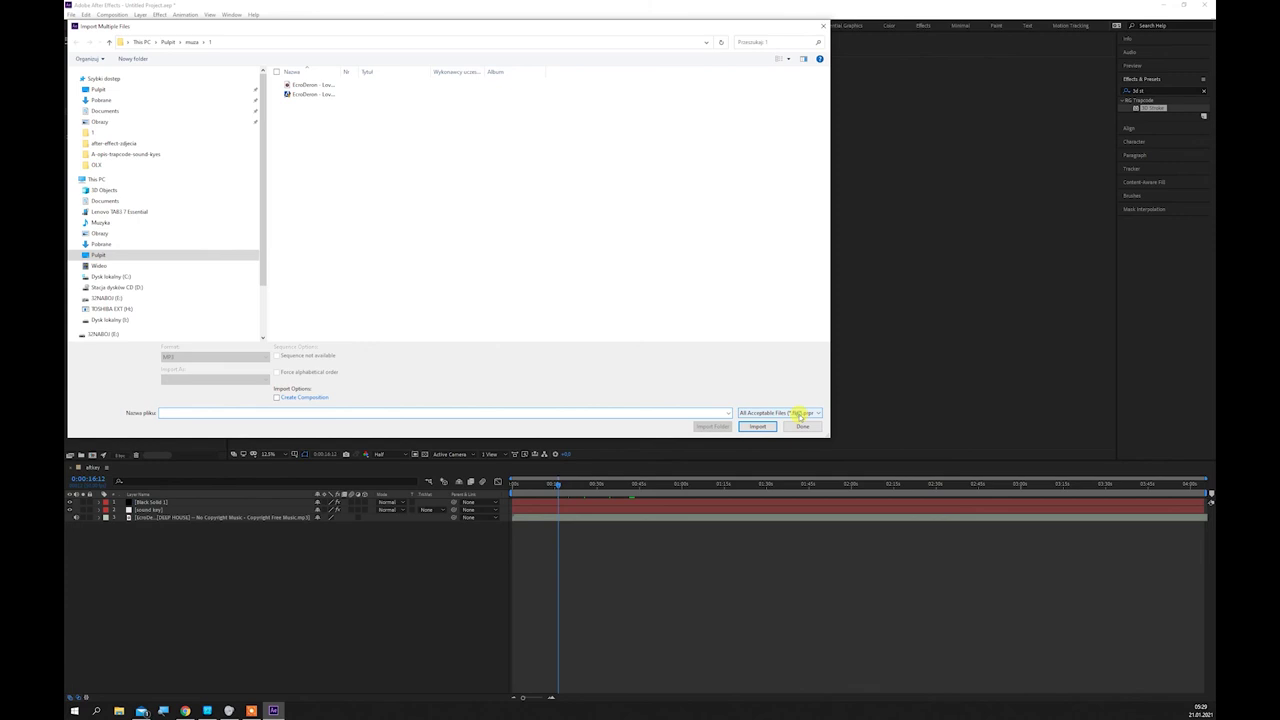
pyautogui.click(800, 413)
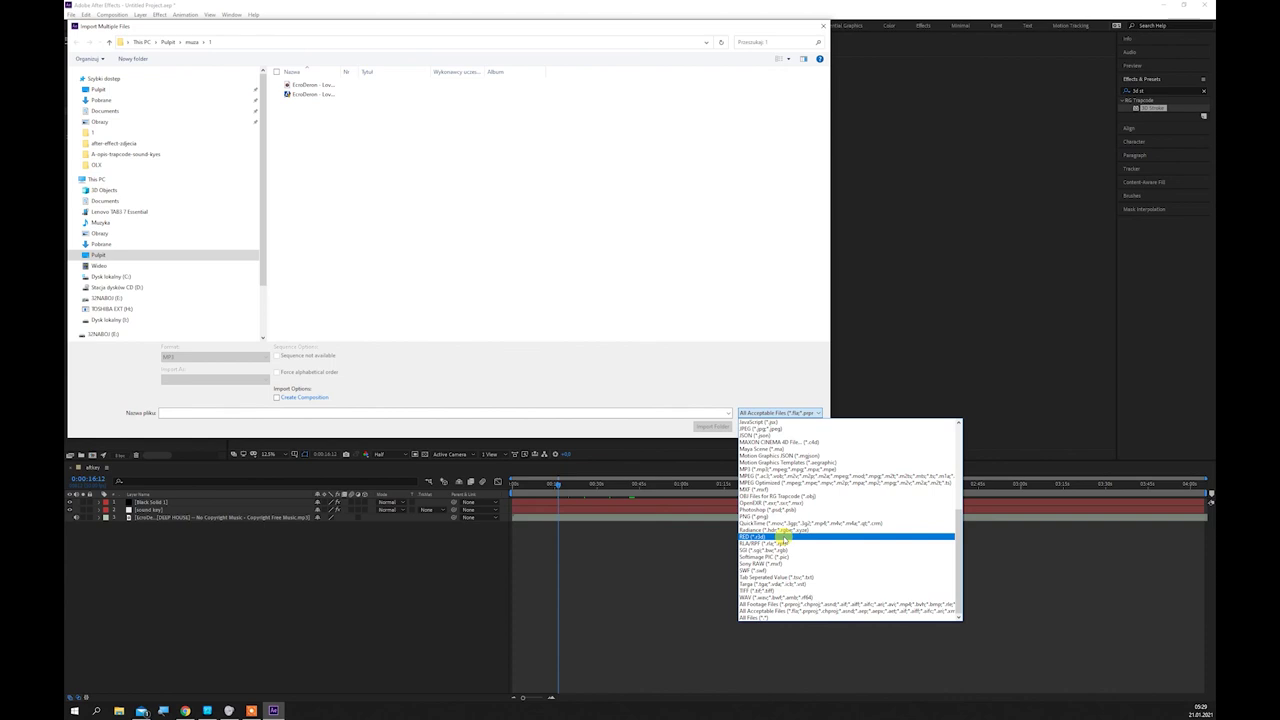
pyautogui.click(820, 28)
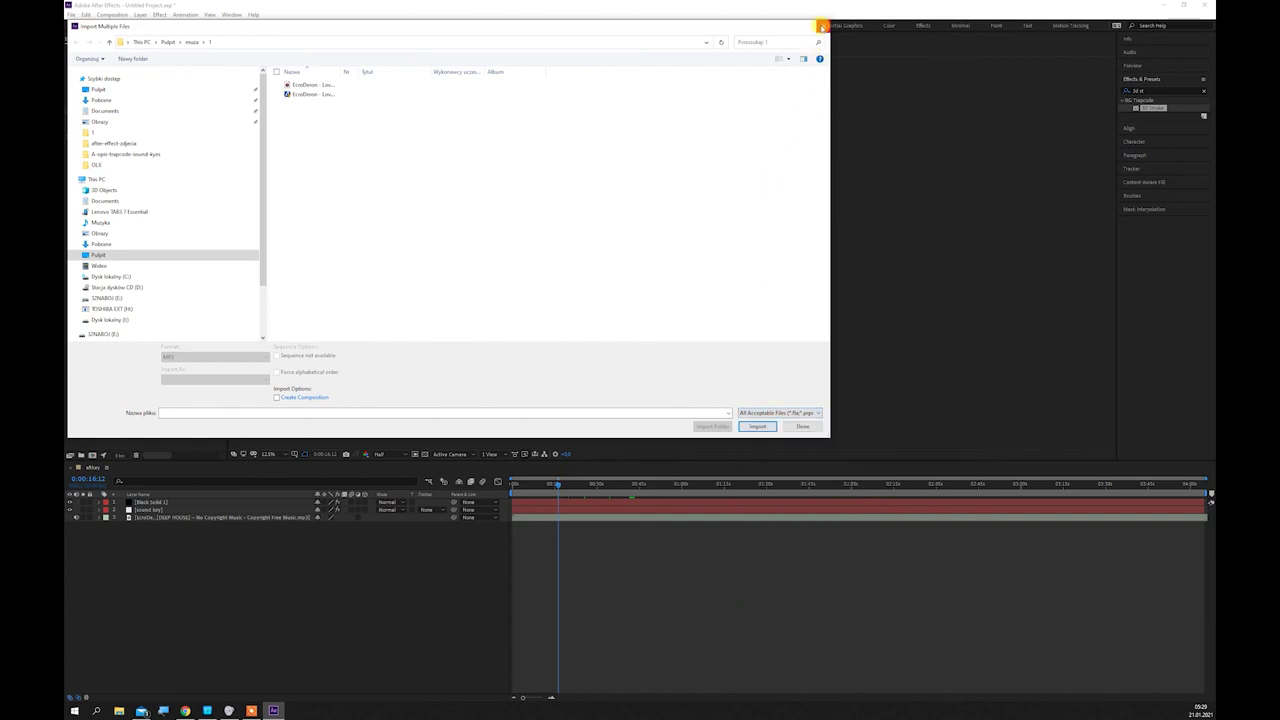
pyautogui.click(821, 26)
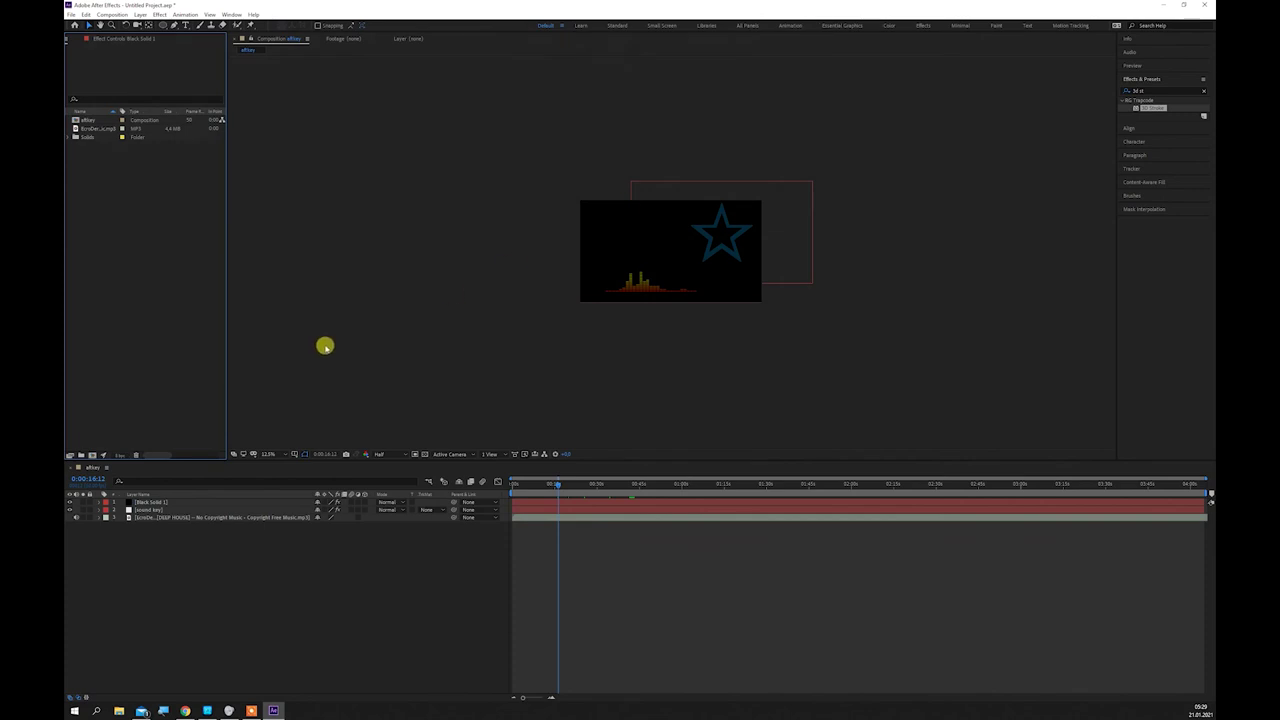